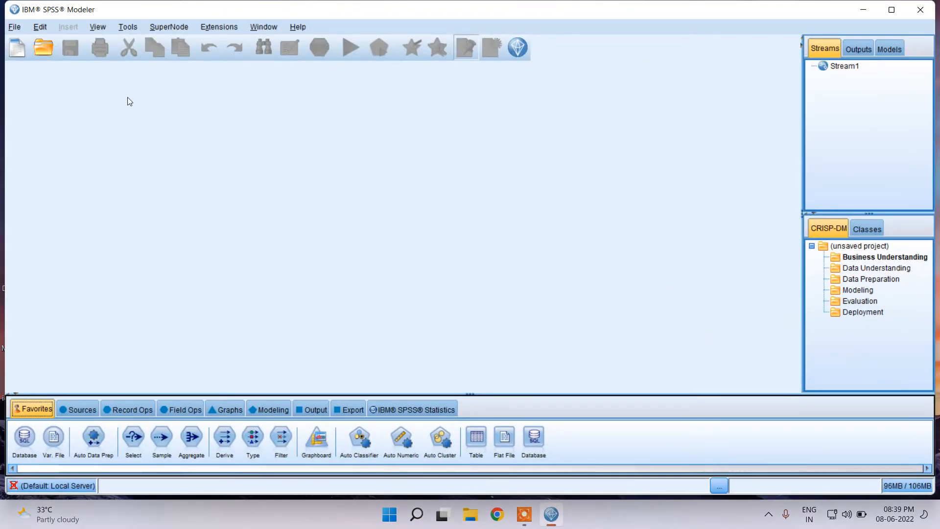
# Create a new stream and place an Excel source node on its canvas
pyautogui.click(892, 11)
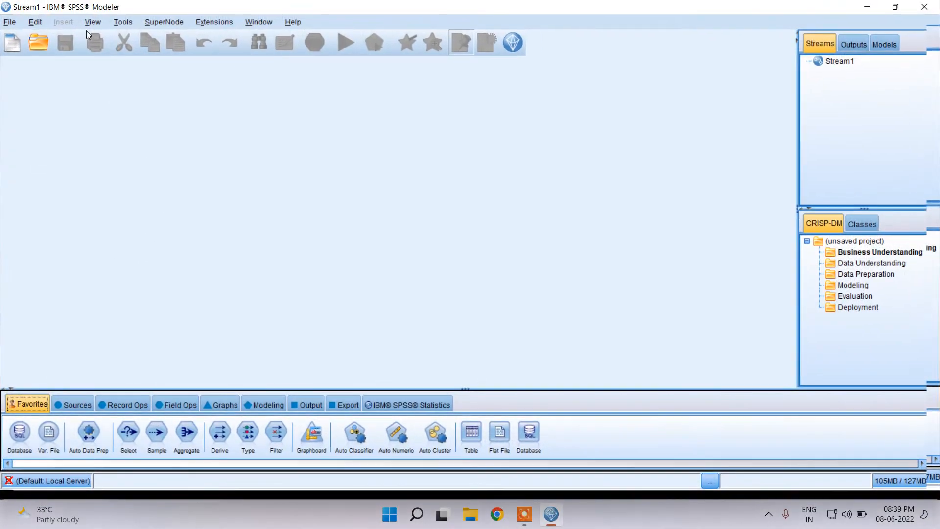
pyautogui.click(10, 21)
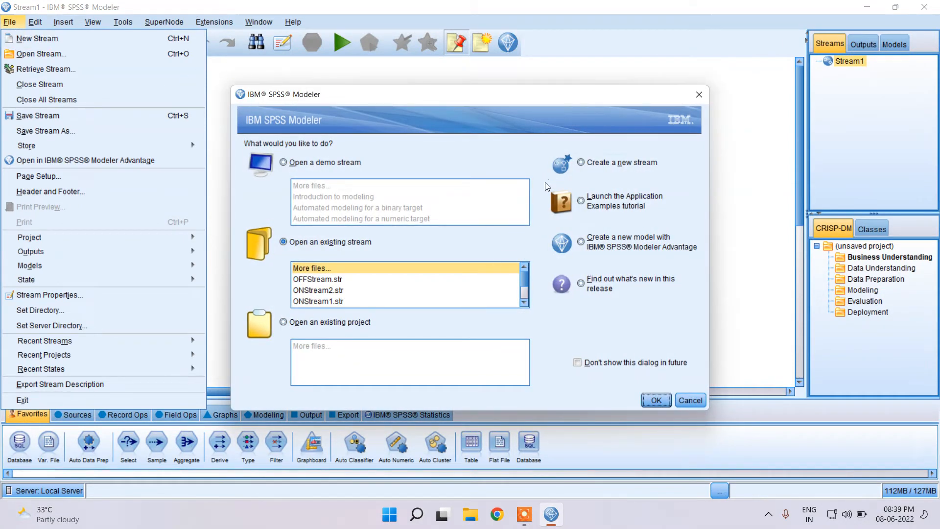
pyautogui.click(581, 163)
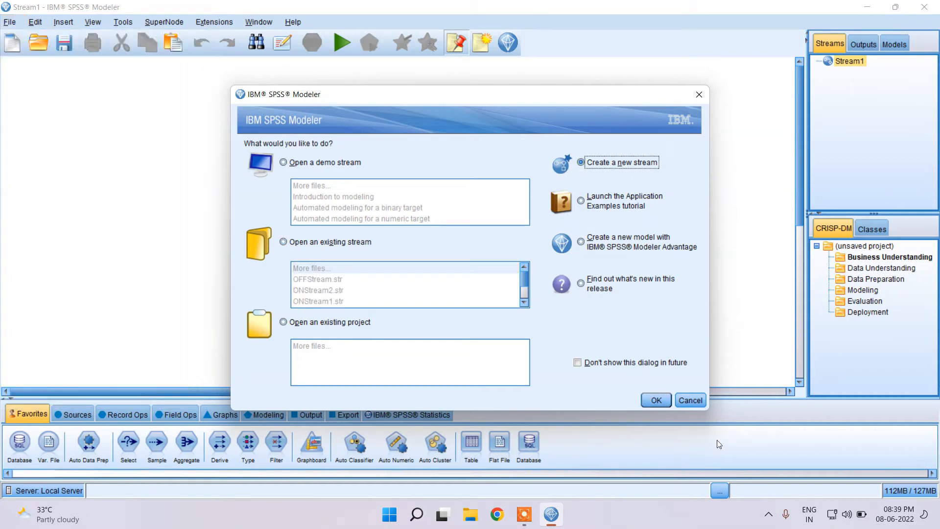
pyautogui.click(655, 398)
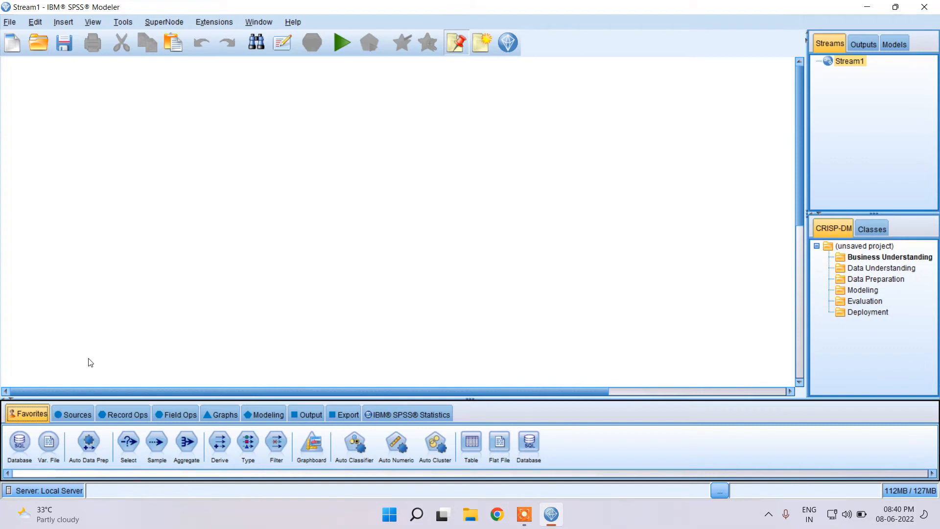
pyautogui.click(72, 415)
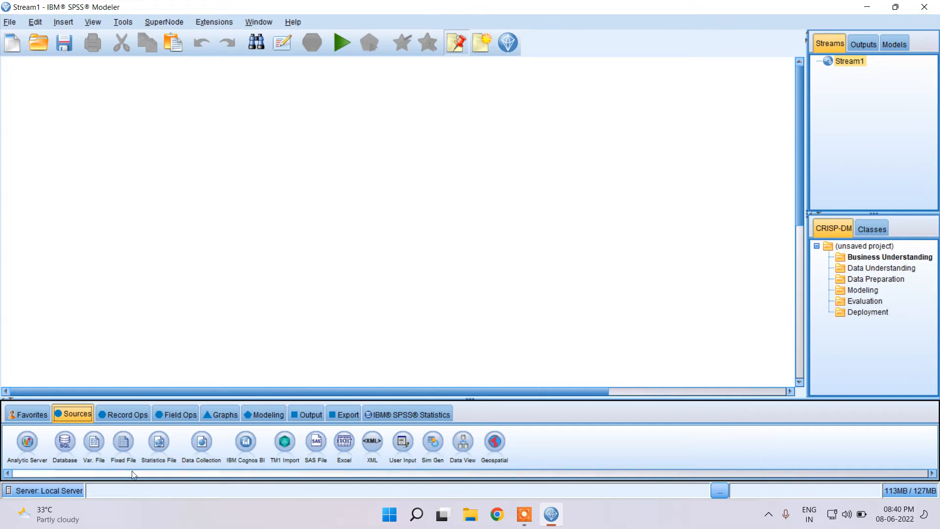
pyautogui.doubleClick(344, 446)
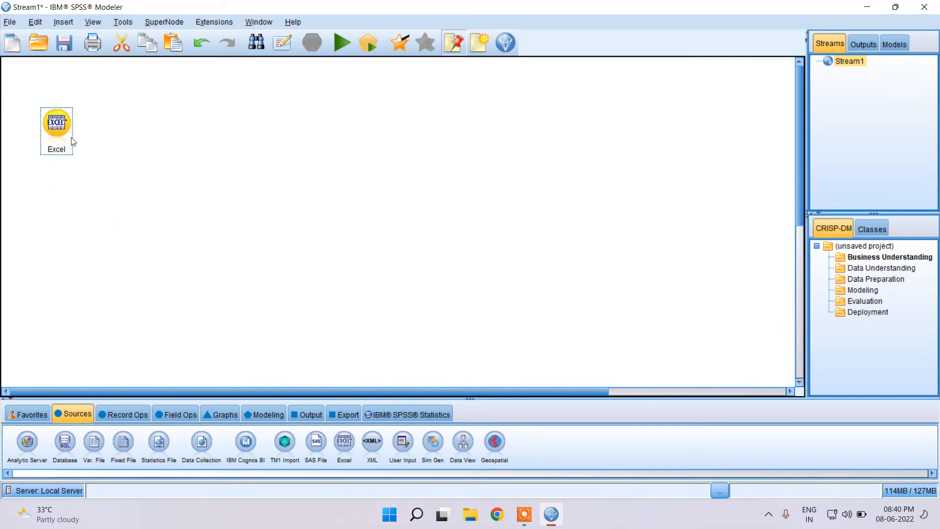
# Examine the nodes offered in the Record Ops, Field Ops, Graphs, Modeling, Output, Export and Sources categories
pyautogui.click(119, 416)
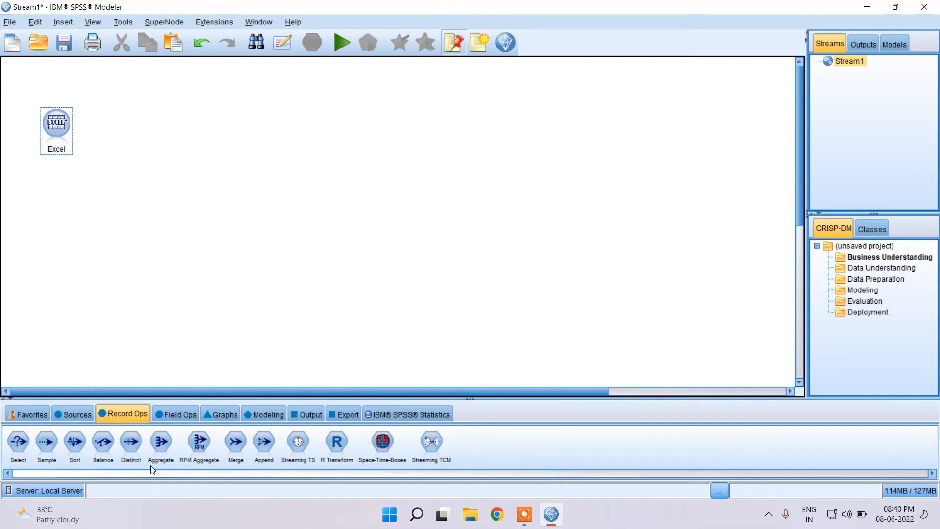
pyautogui.click(177, 416)
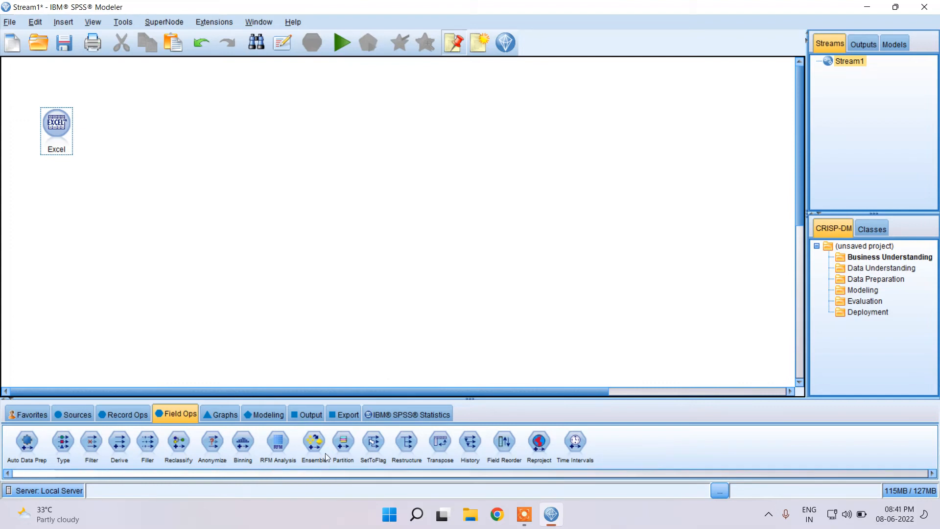
pyautogui.click(234, 415)
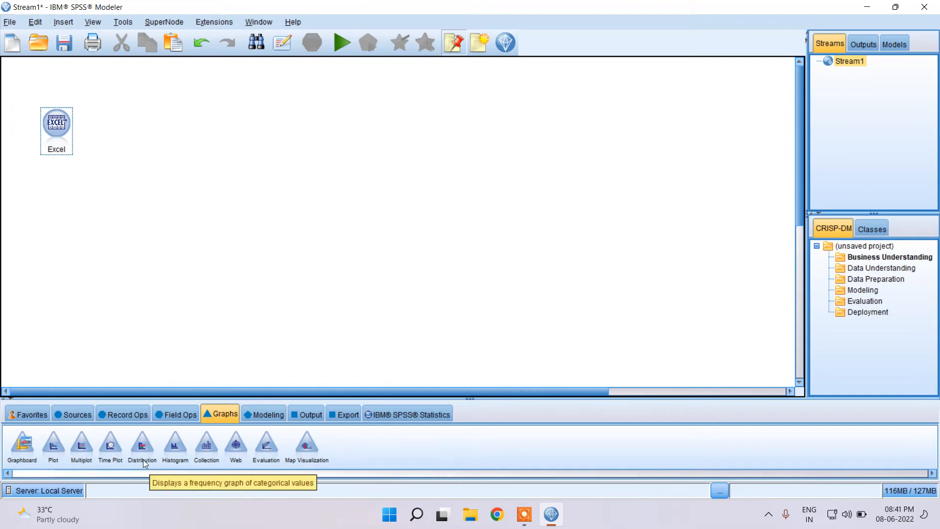
pyautogui.click(262, 414)
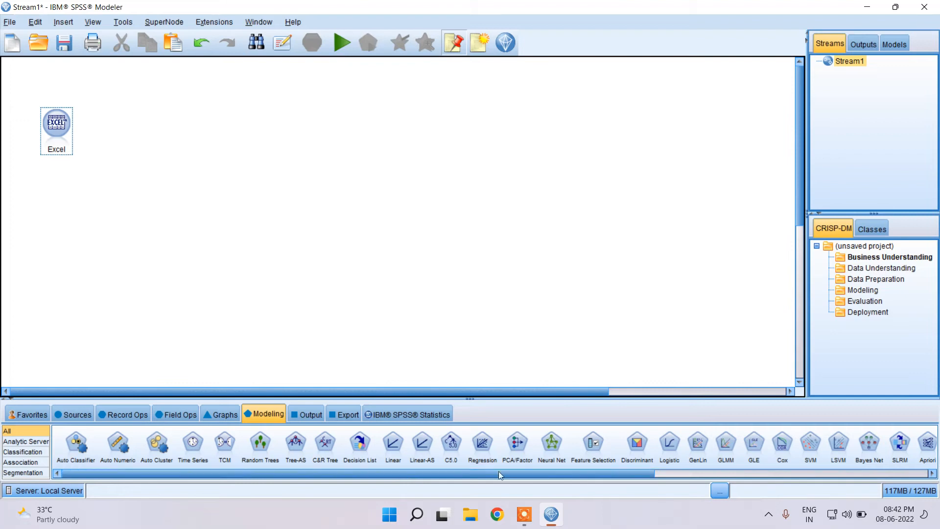
pyautogui.click(312, 416)
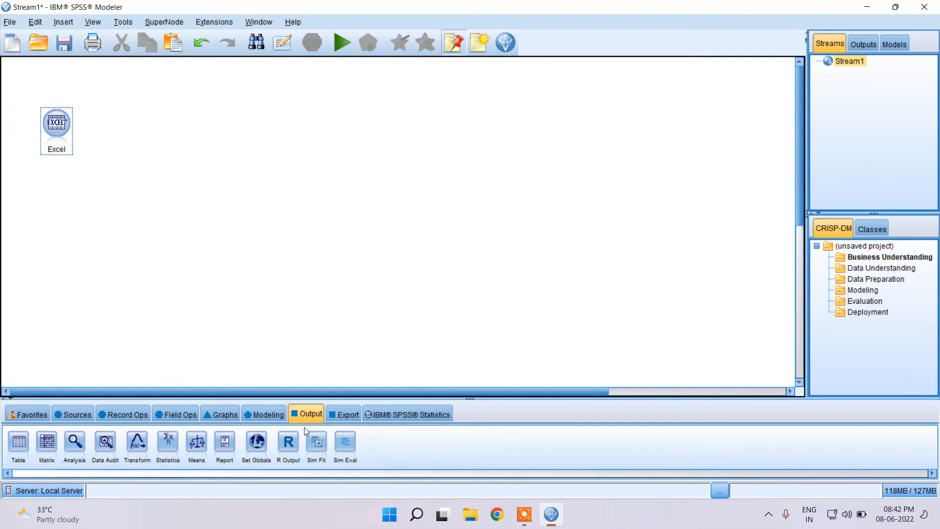
pyautogui.click(342, 416)
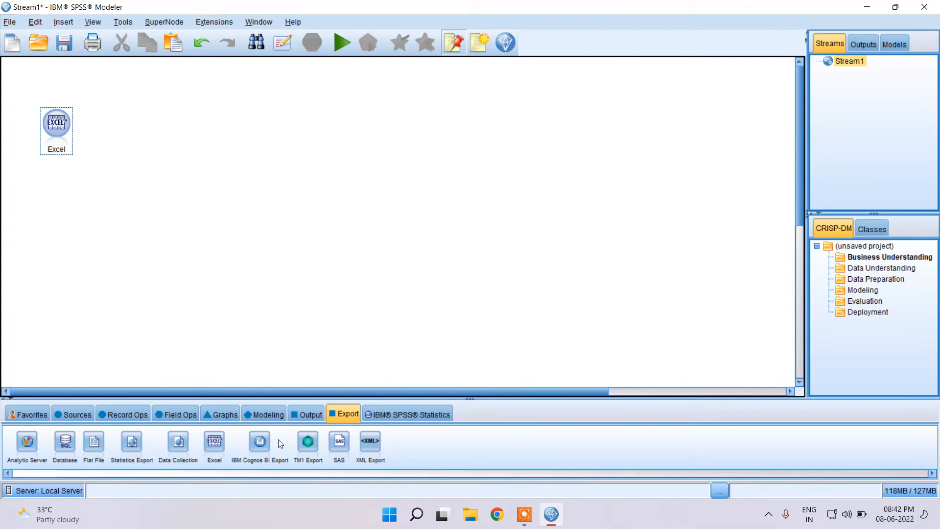
pyautogui.click(416, 415)
pyautogui.click(347, 413)
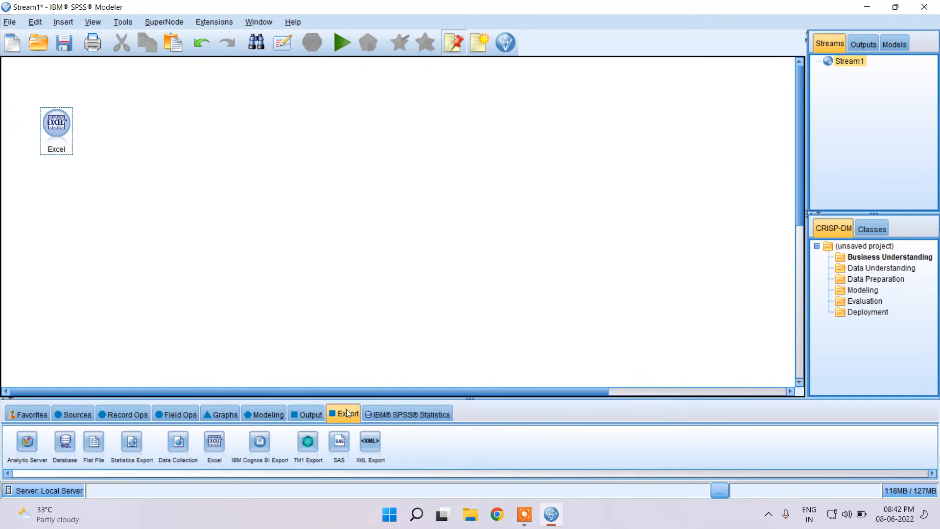
pyautogui.click(83, 415)
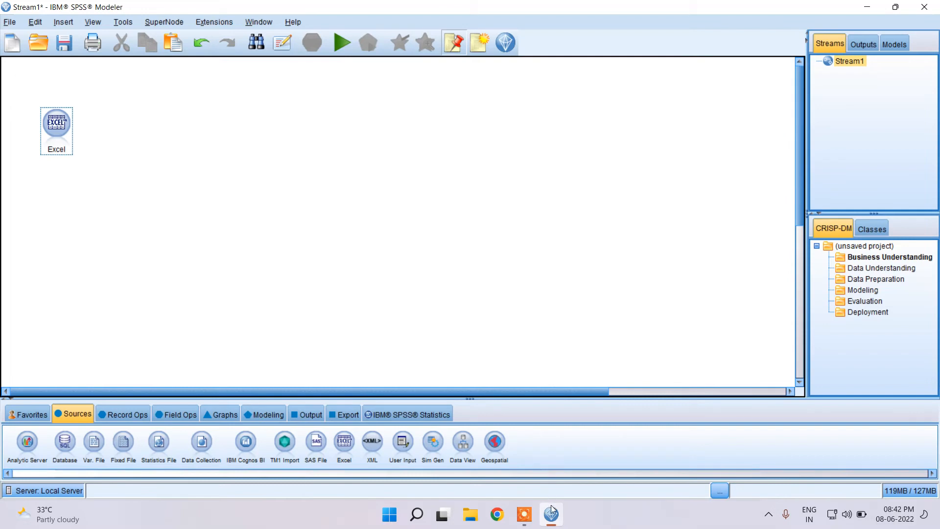
# Open Training_data.xlsx from the desktop's SPSS Demo folder in Excel and review its last rows and column headers
pyautogui.click(867, 7)
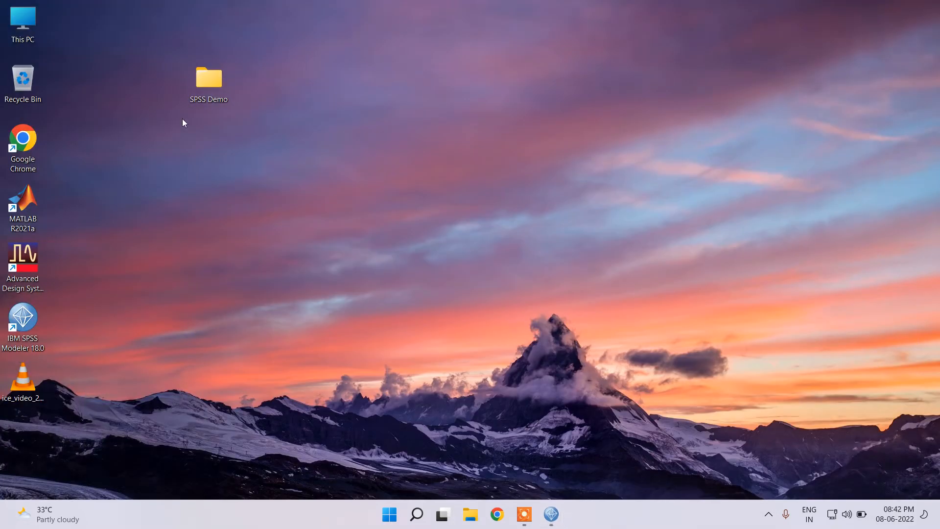
pyautogui.doubleClick(213, 84)
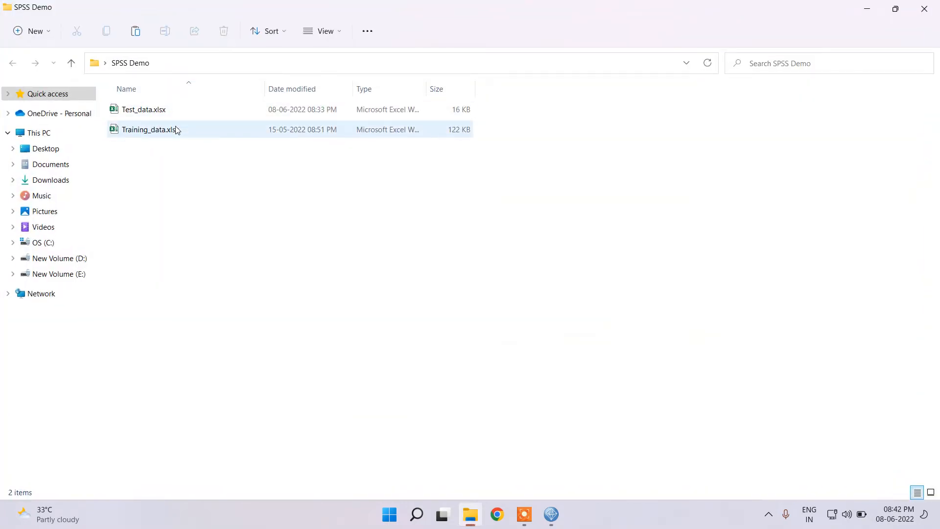
pyautogui.doubleClick(191, 131)
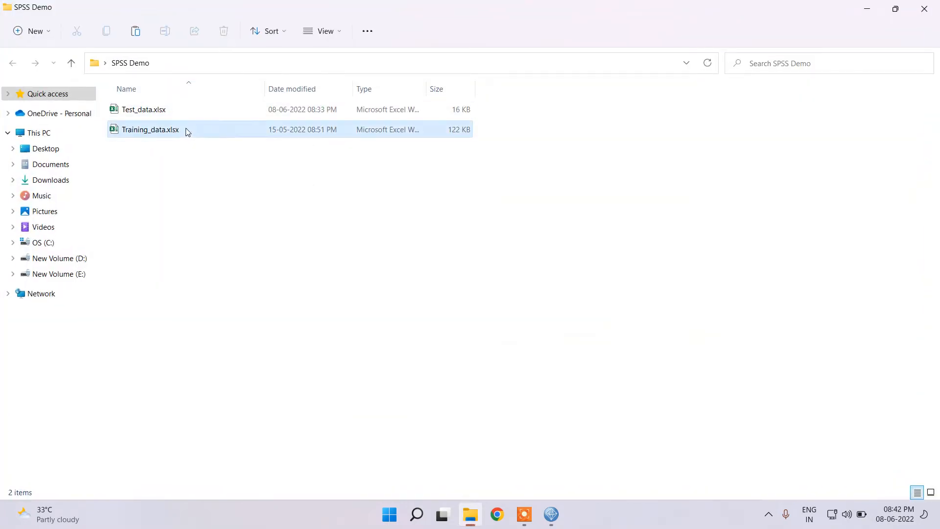
pyautogui.scroll(20, 198, 226)
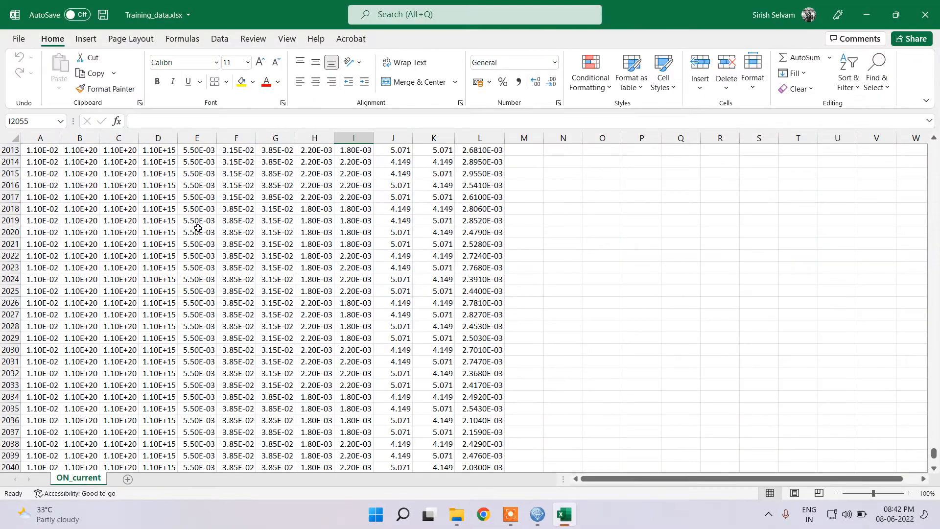
pyautogui.scroll(20, 198, 227)
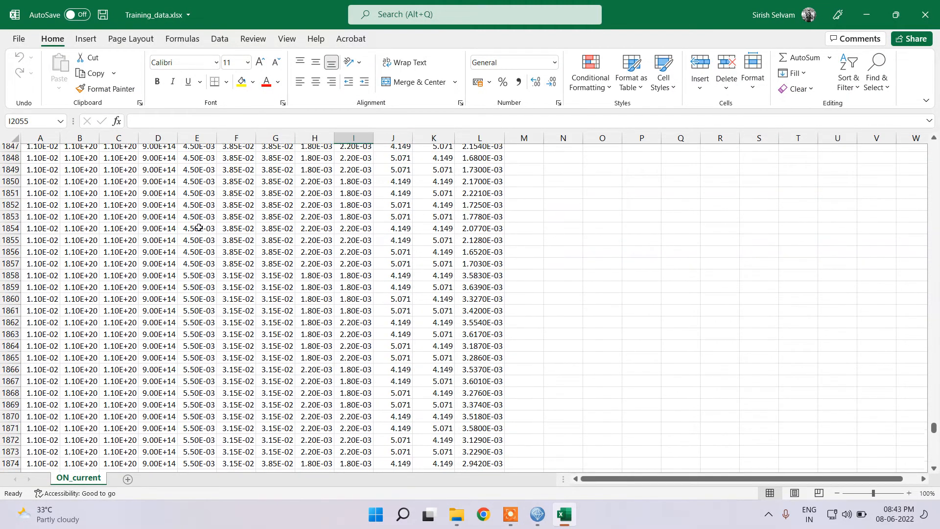
pyautogui.moveTo(933, 426); pyautogui.dragTo(935, 458)
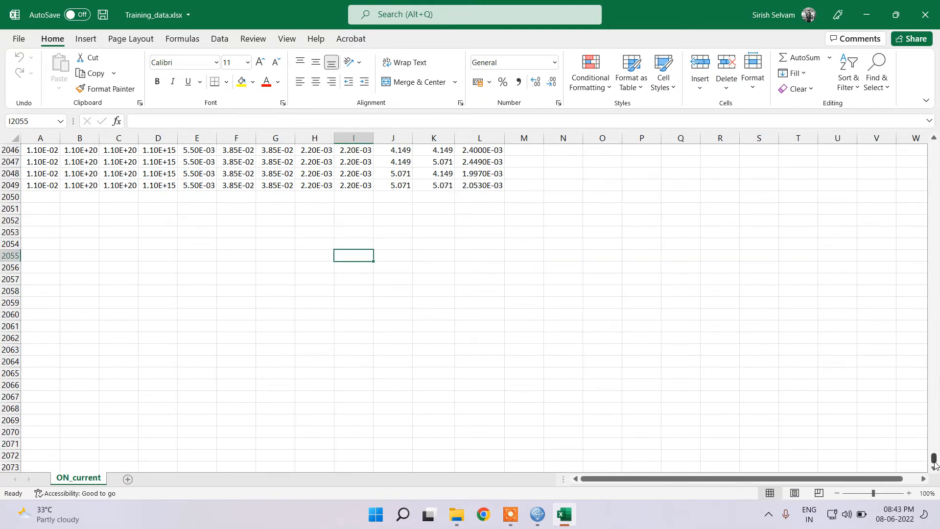
pyautogui.moveTo(934, 464); pyautogui.dragTo(934, 147)
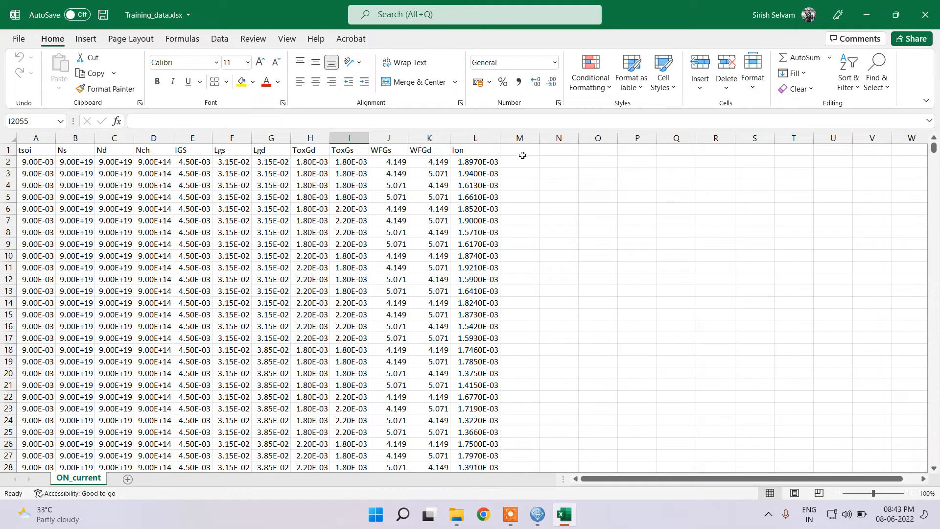
# Open Test_data.xlsx from the SPSS Demo folder and review its columns
pyautogui.click(868, 19)
pyautogui.click(281, 112)
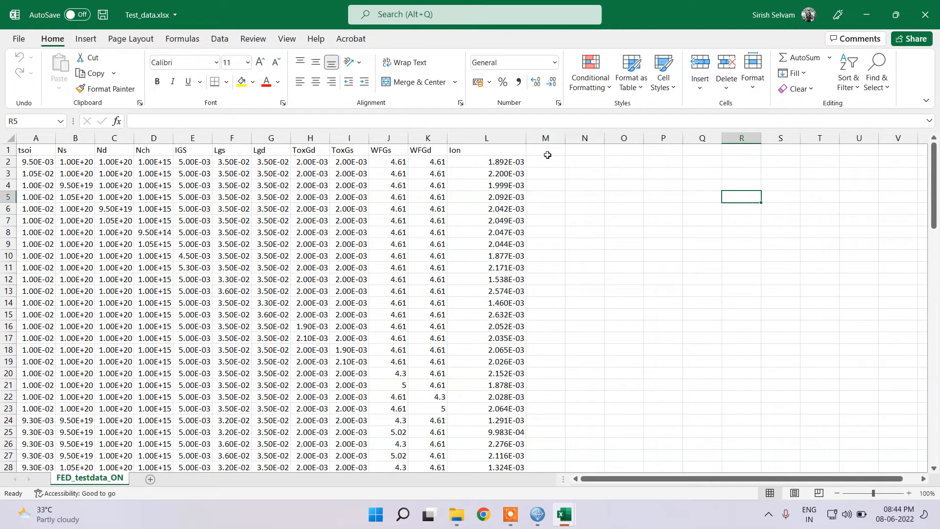
pyautogui.click(866, 15)
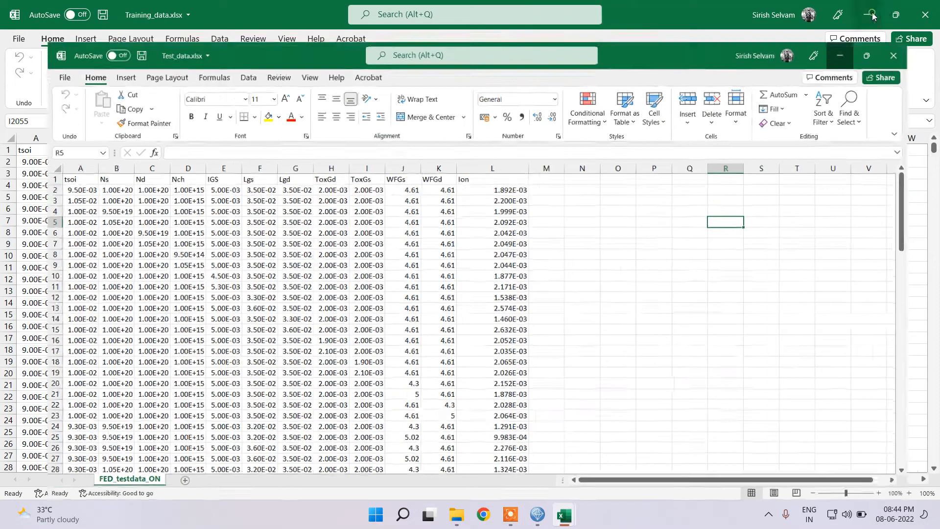
# Switch to SPSS Modeler and try to load Training_data.xlsx from the desktop's SPSS Demo folder into the Excel source node
pyautogui.click(546, 511)
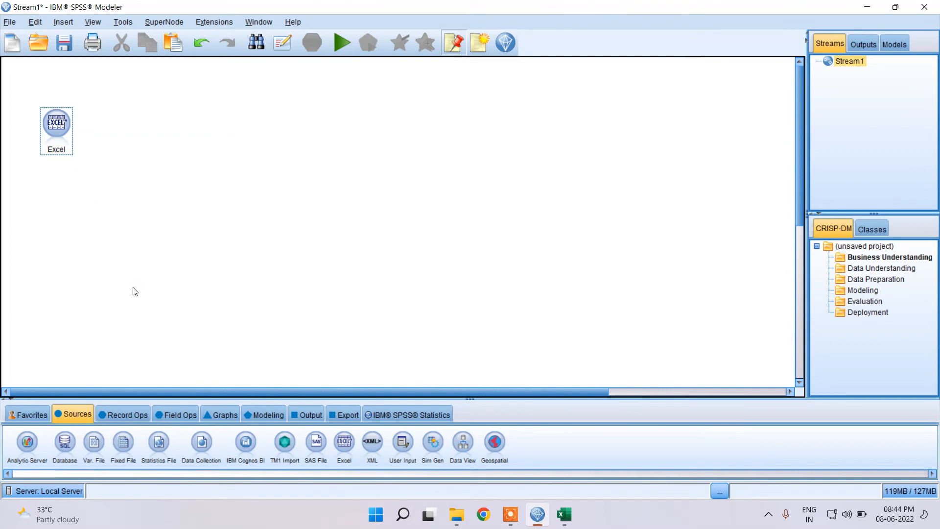
pyautogui.doubleClick(57, 123)
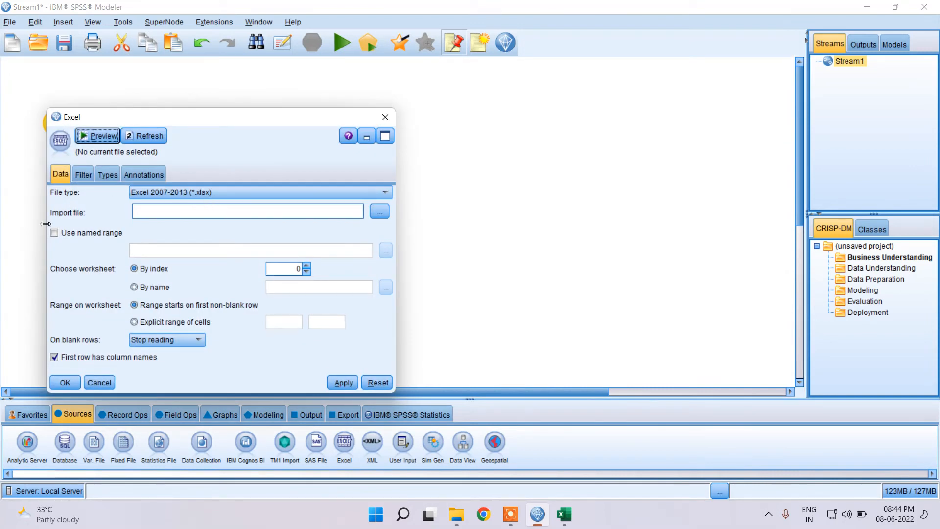
pyautogui.click(380, 213)
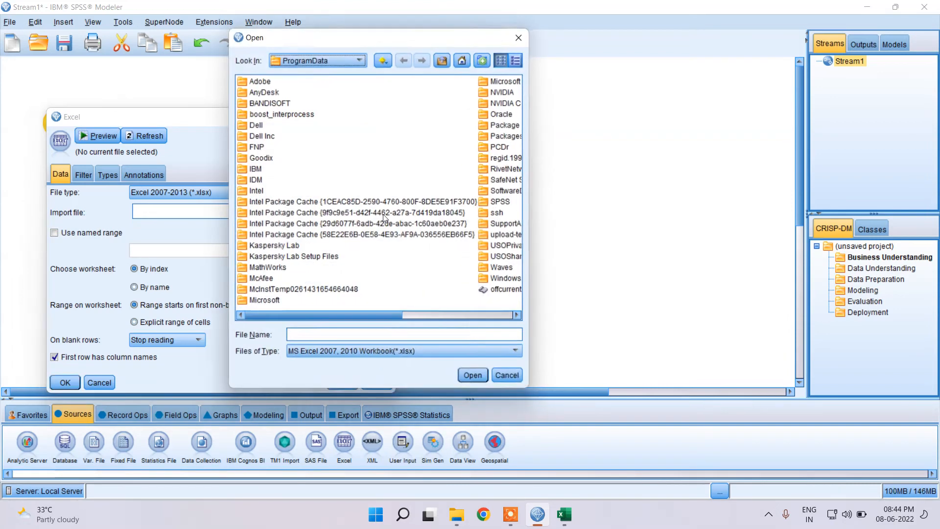
pyautogui.click(345, 62)
pyautogui.scroll(3, 314, 98)
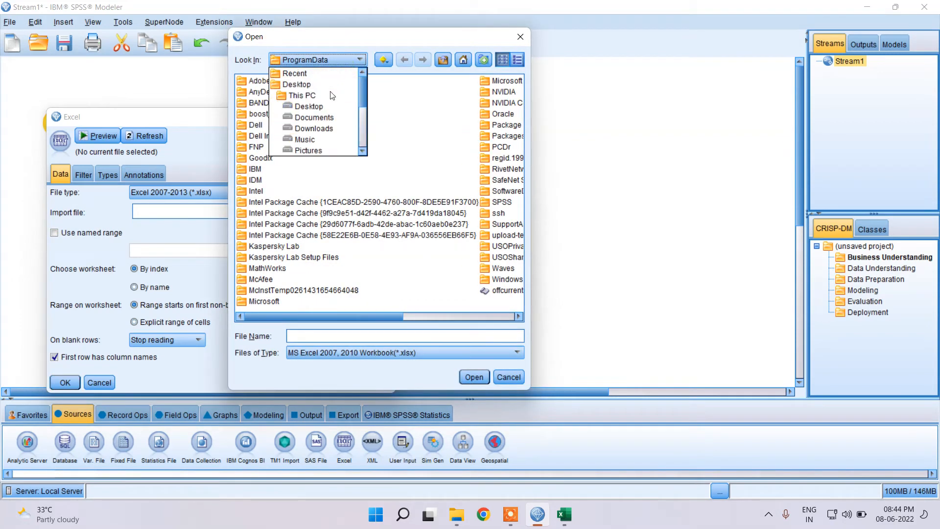
pyautogui.click(304, 86)
pyautogui.doubleClick(269, 137)
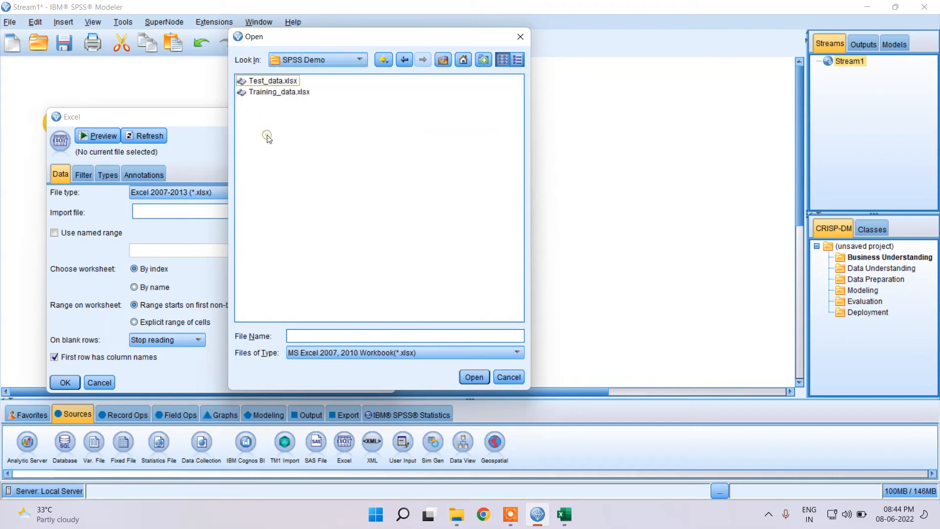
pyautogui.click(280, 93)
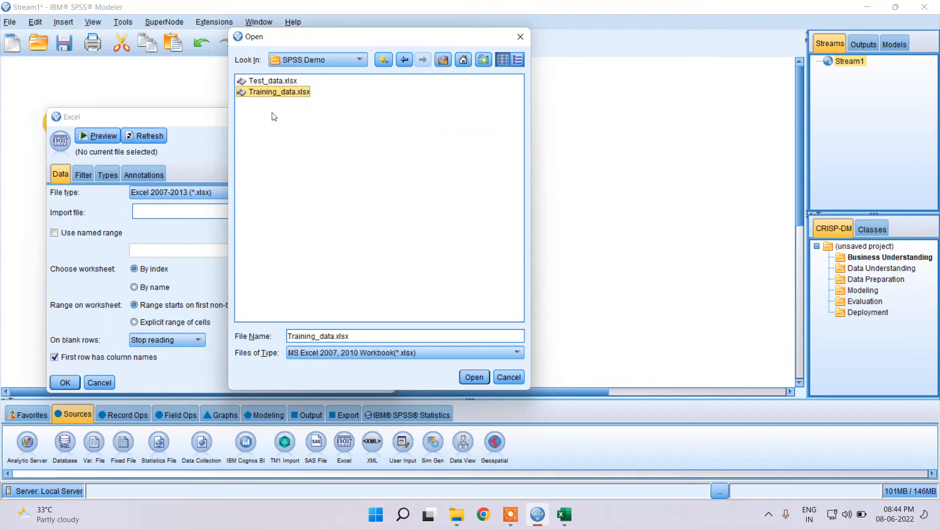
pyautogui.click(472, 377)
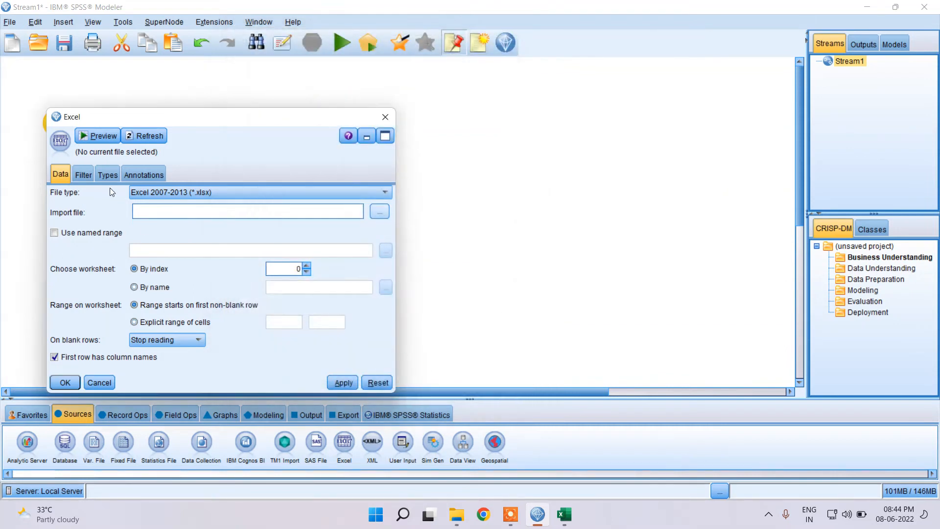
# Check the Excel node's filter and type settings for the imported fields, then discard the node's changes
pyautogui.click(84, 176)
pyautogui.click(107, 176)
pyautogui.click(83, 175)
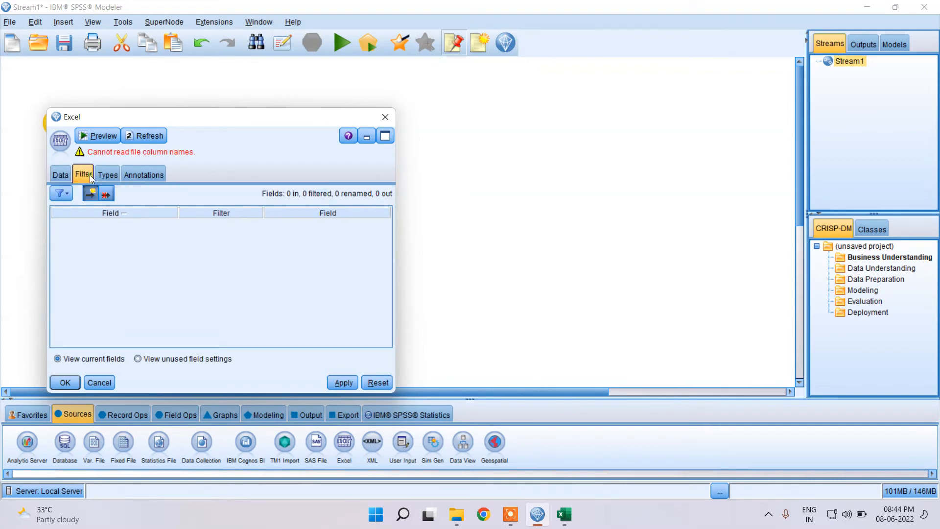
pyautogui.click(104, 176)
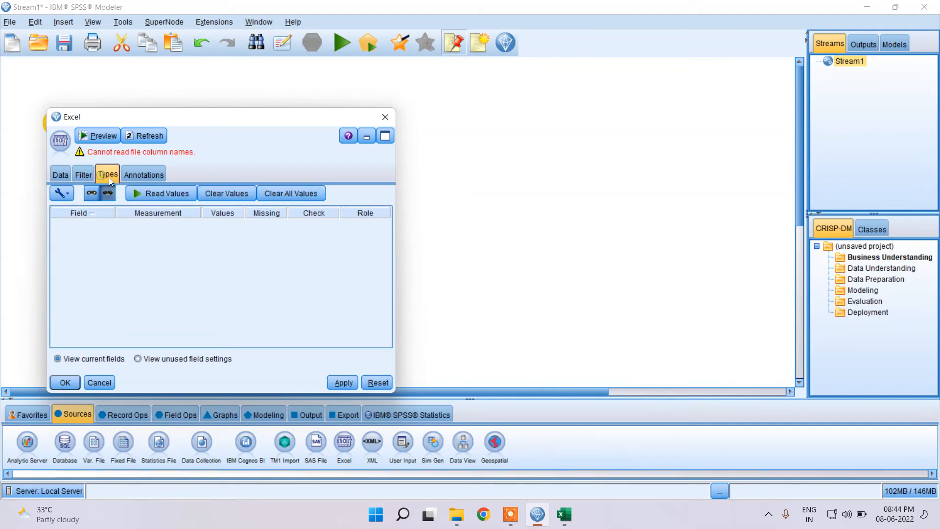
pyautogui.click(62, 175)
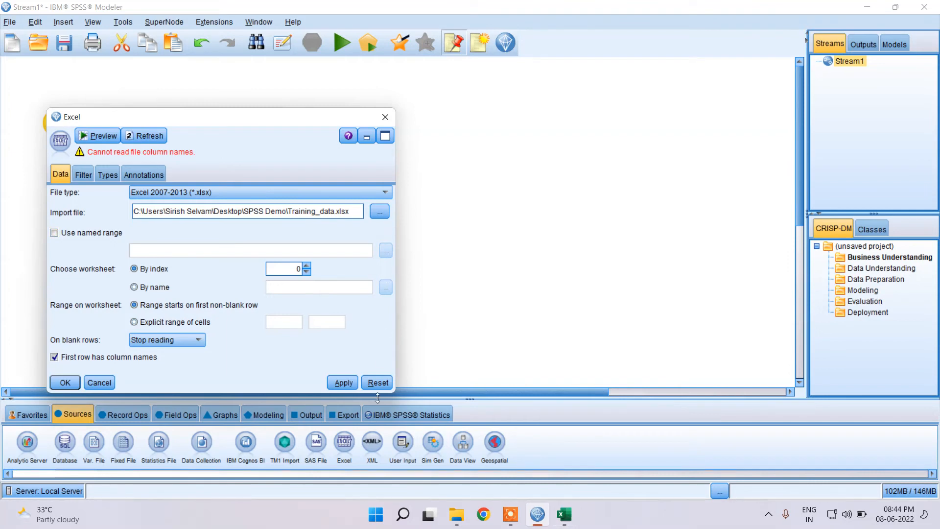
pyautogui.click(104, 382)
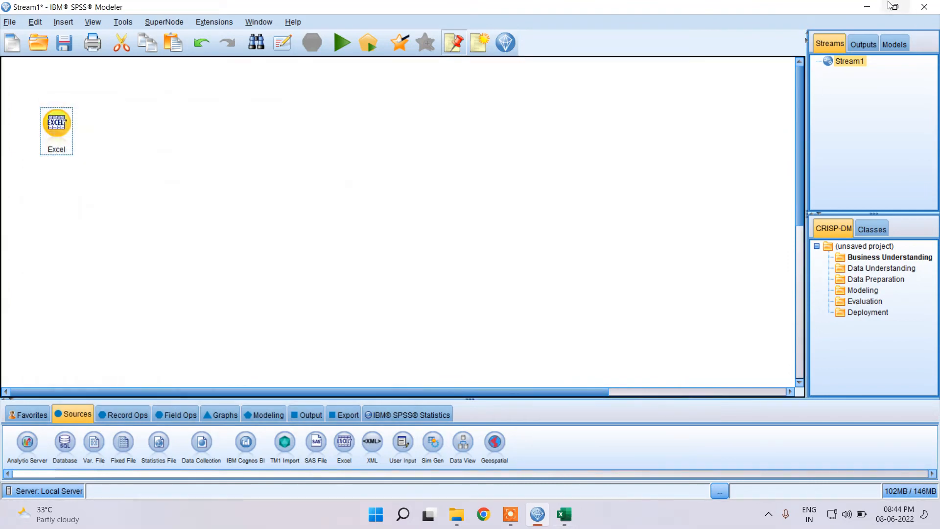
# Switch to Excel and save Training_data.xlsx as an Excel 97-2003 workbook, Training_data.xls, in the SPSS Demo folder, closing it when done
pyautogui.click(866, 8)
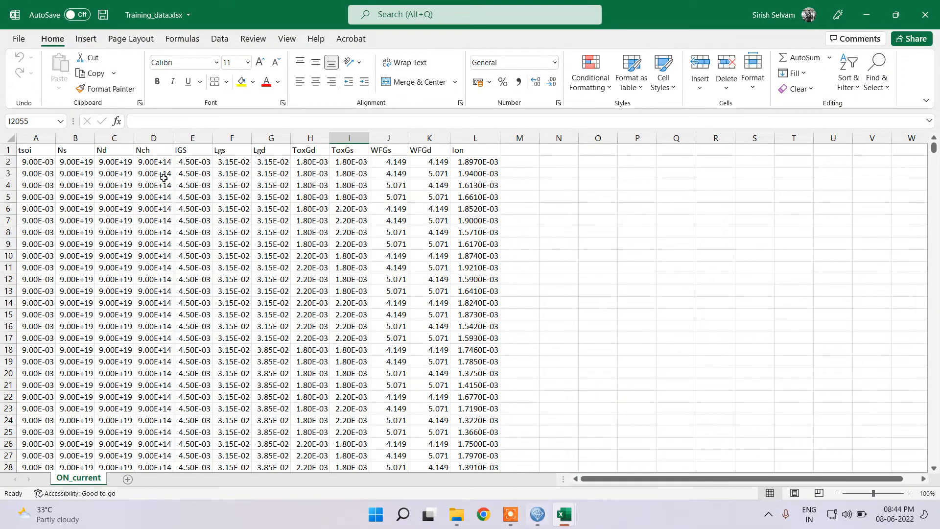
pyautogui.click(15, 39)
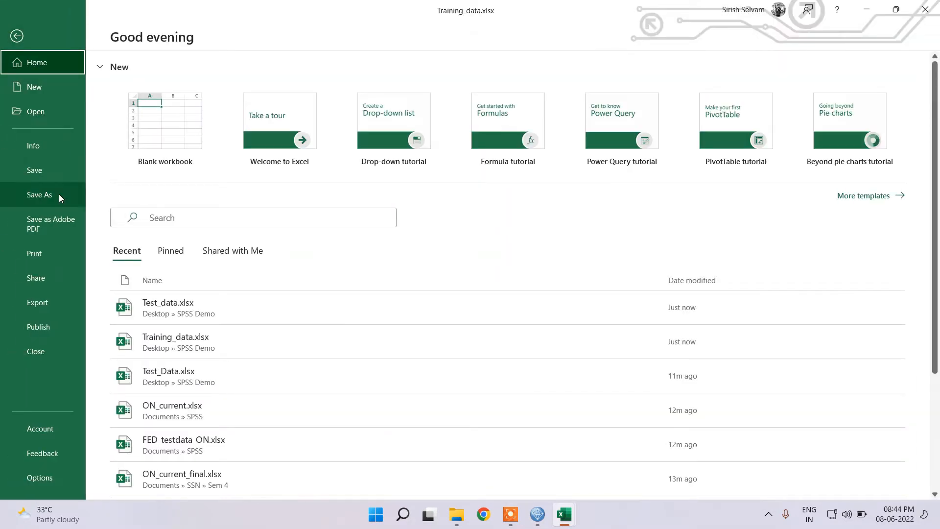
pyautogui.click(58, 194)
pyautogui.click(428, 139)
pyautogui.click(153, 222)
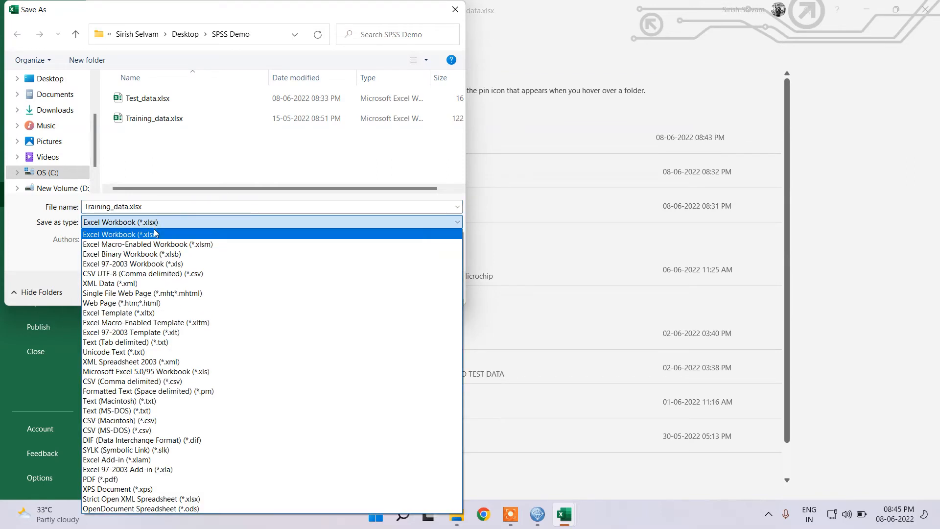
pyautogui.click(157, 263)
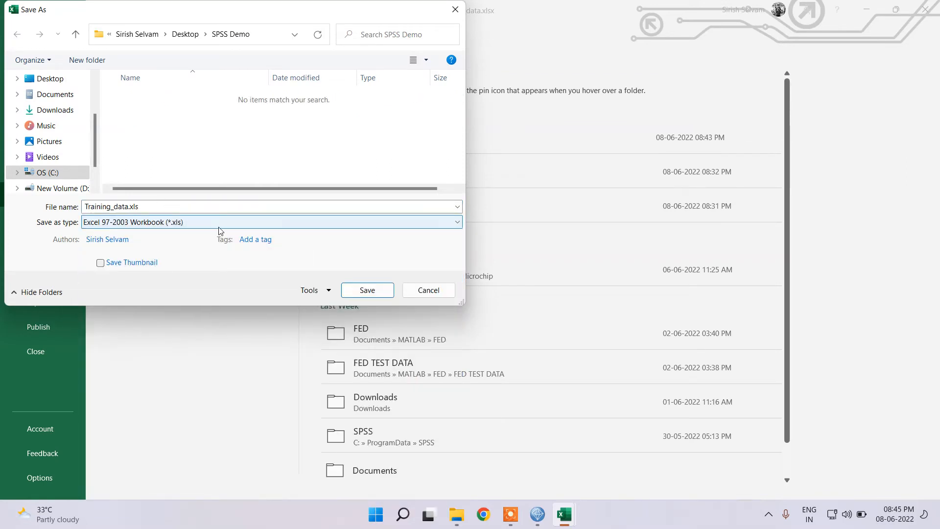
pyautogui.click(381, 293)
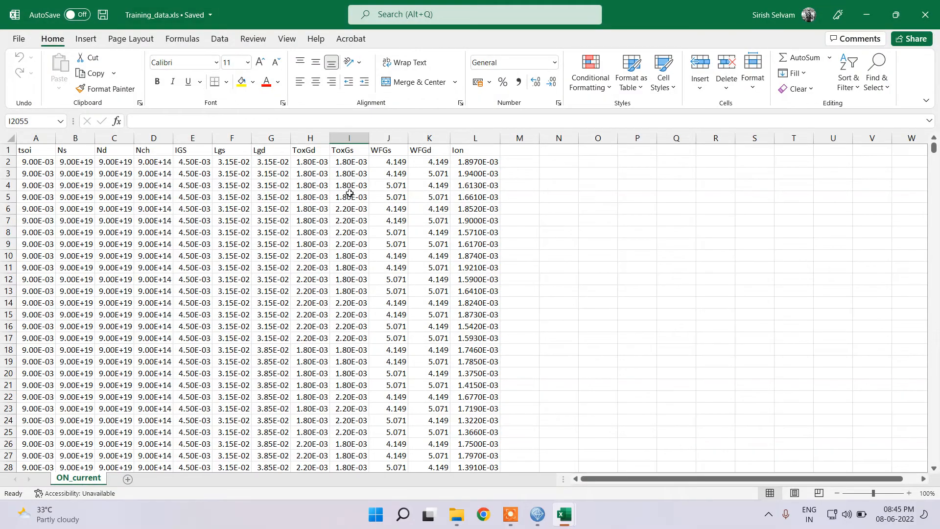
pyautogui.scroll(-14, 287, 289)
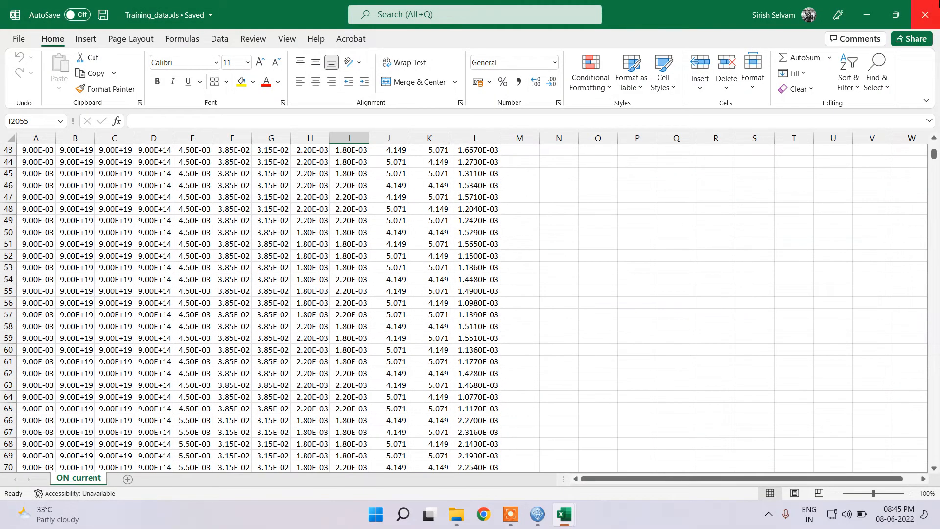
pyautogui.click(925, 14)
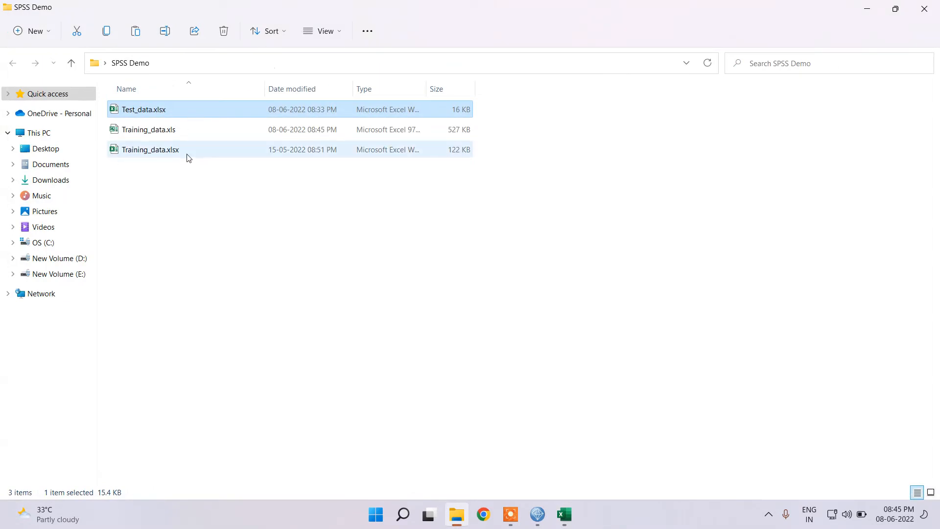
# Open Test_data.xlsx, save it as the Excel 97-2003 workbook Test_data.xls in the SPSS Demo folder, and close it
pyautogui.doubleClick(180, 110)
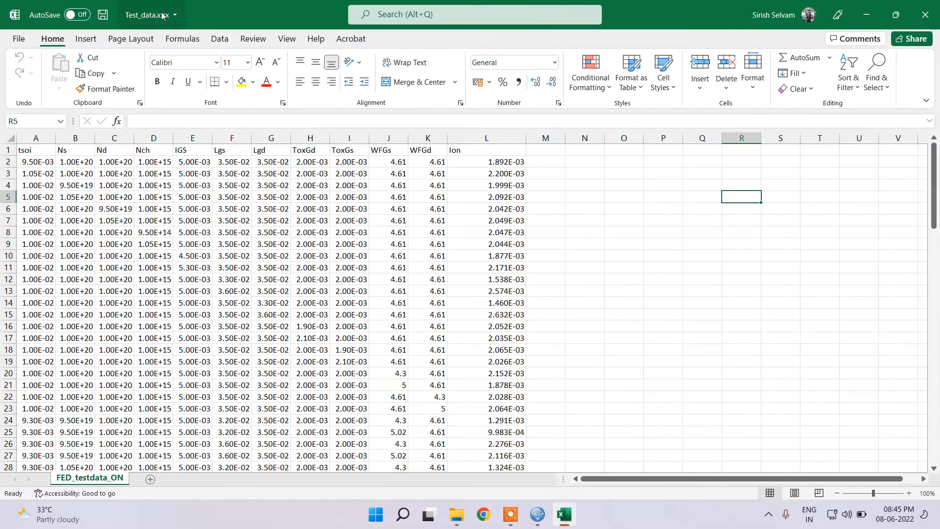
pyautogui.click(12, 38)
pyautogui.click(43, 194)
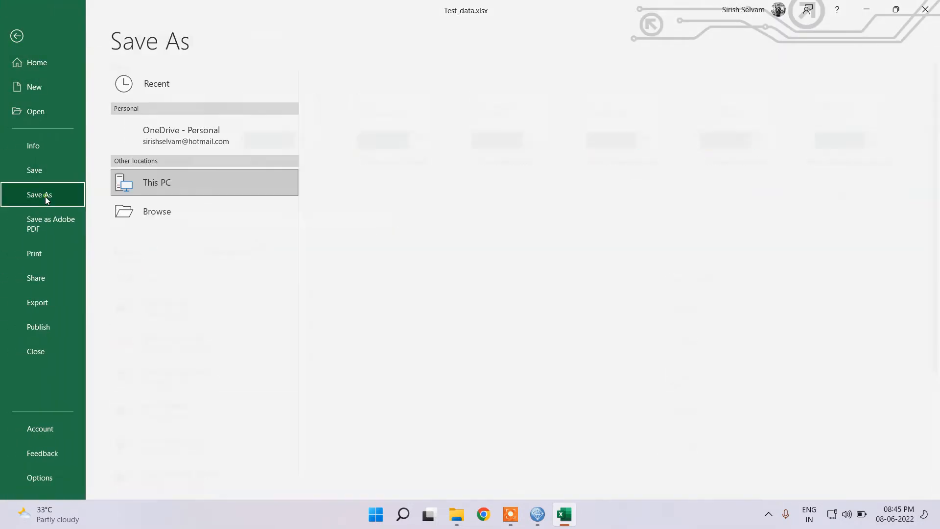
pyautogui.click(396, 128)
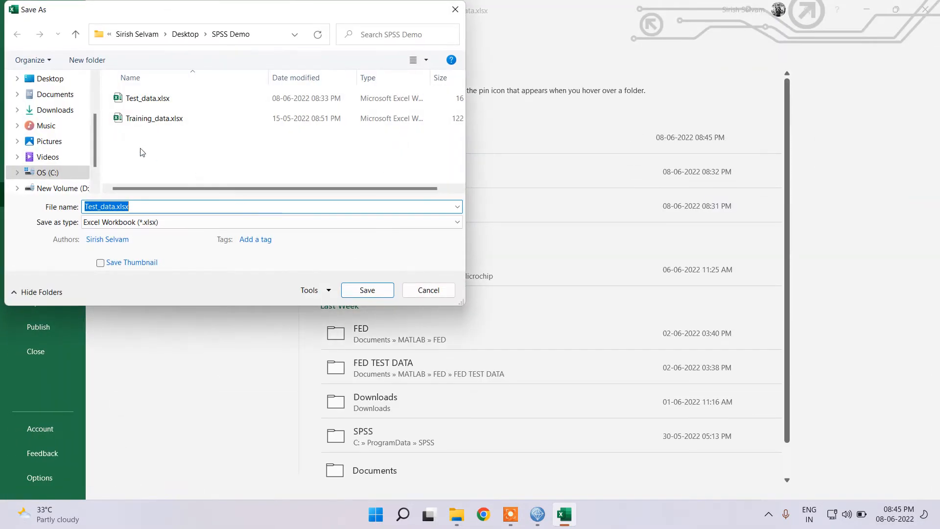
pyautogui.click(145, 223)
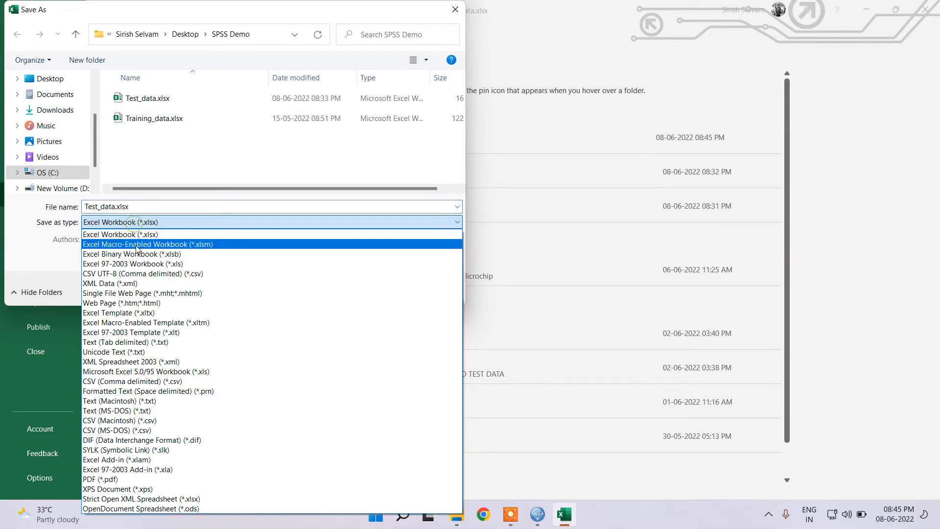
pyautogui.click(157, 263)
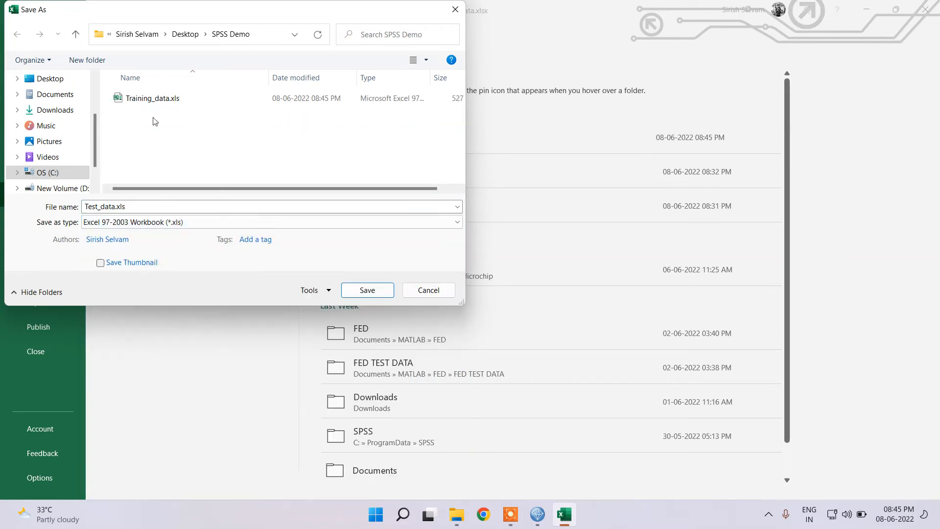
pyautogui.click(368, 291)
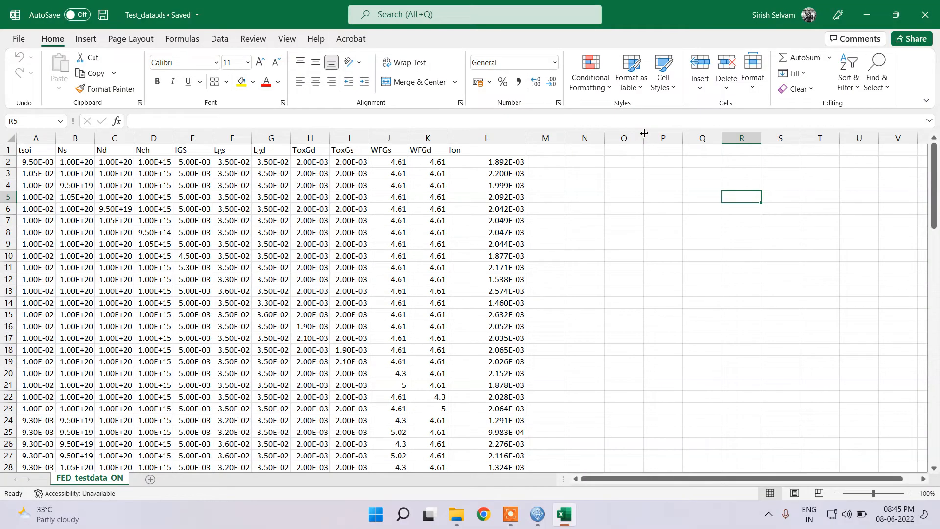
pyautogui.click(924, 14)
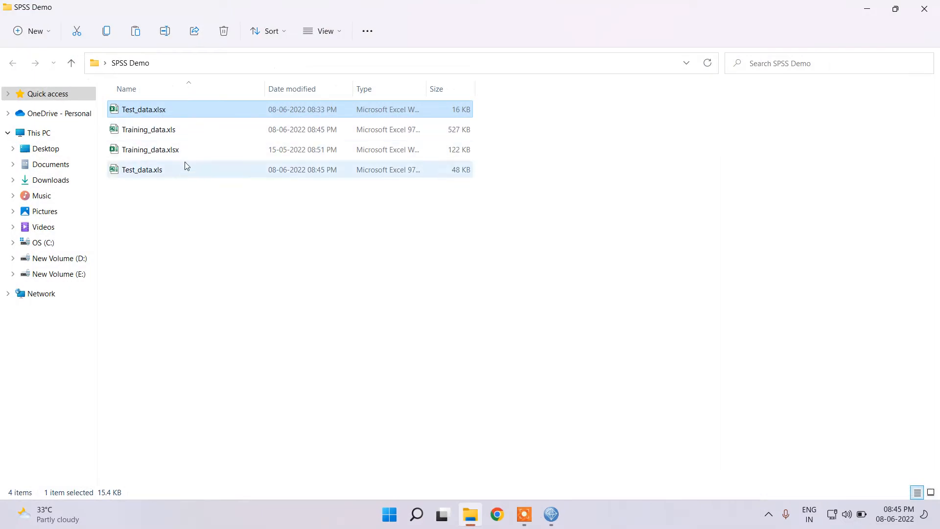
# Open Test_data.xls from the SPSS Demo folder, review its rows down to the end, and close it
pyautogui.click(191, 126)
pyautogui.doubleClick(193, 113)
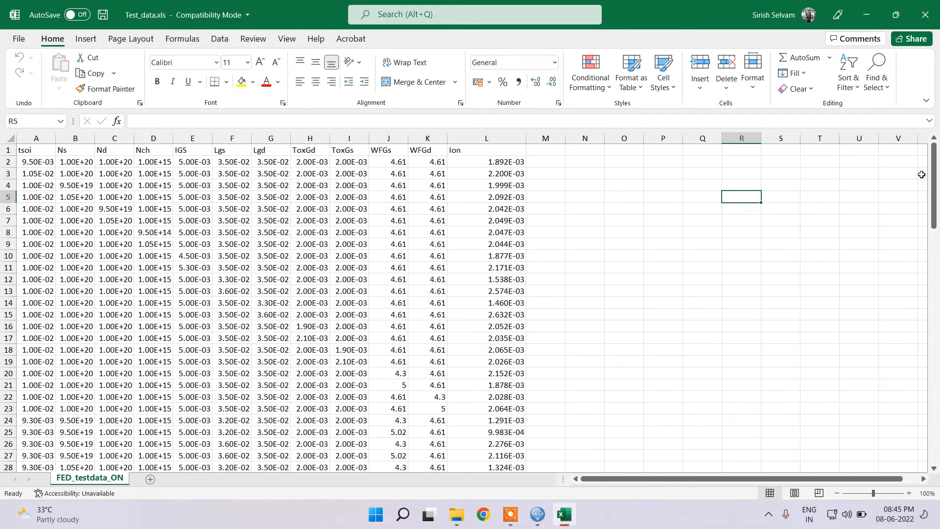
pyautogui.moveTo(934, 190); pyautogui.dragTo(889, 416)
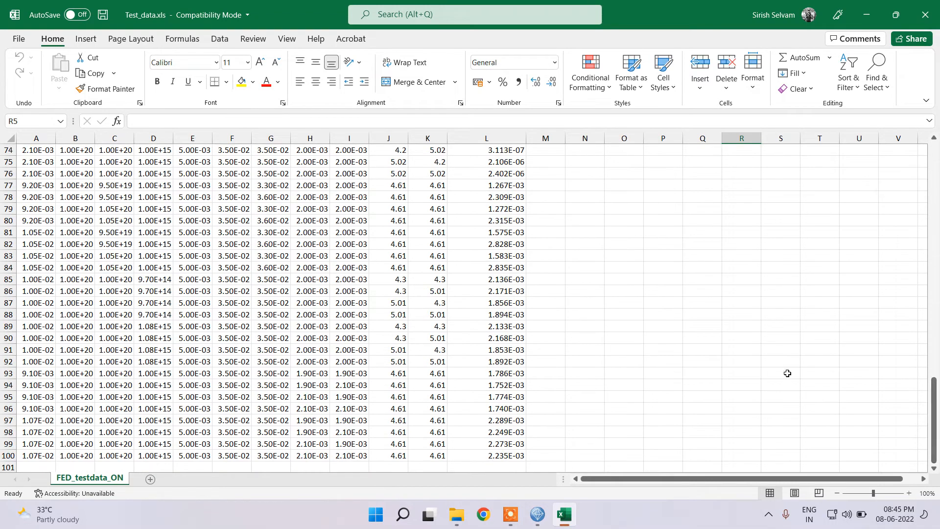
pyautogui.click(924, 14)
# Switch to SPSS Modeler and set the Excel source node to file type Excel 97-2003 (*.xls), importing Training_data.xls from the SPSS Demo folder
pyautogui.click(538, 514)
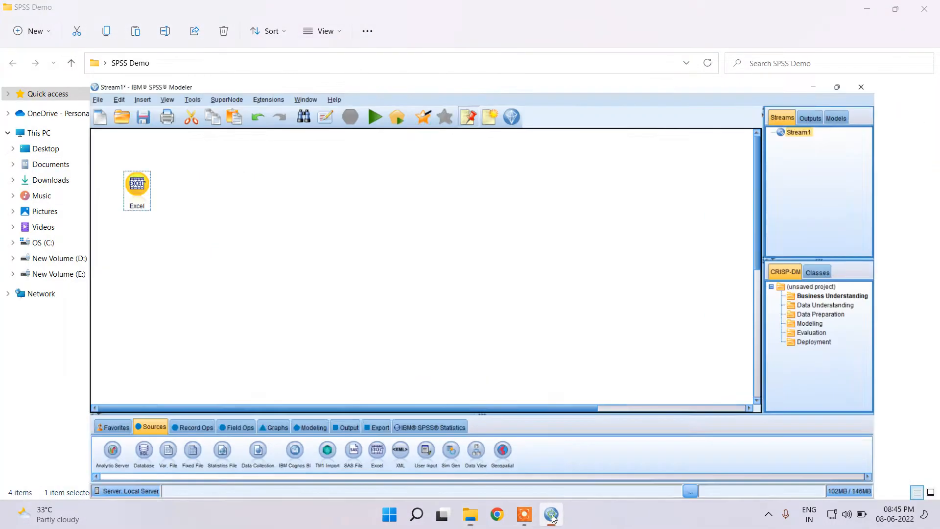
pyautogui.doubleClick(66, 123)
pyautogui.click(223, 193)
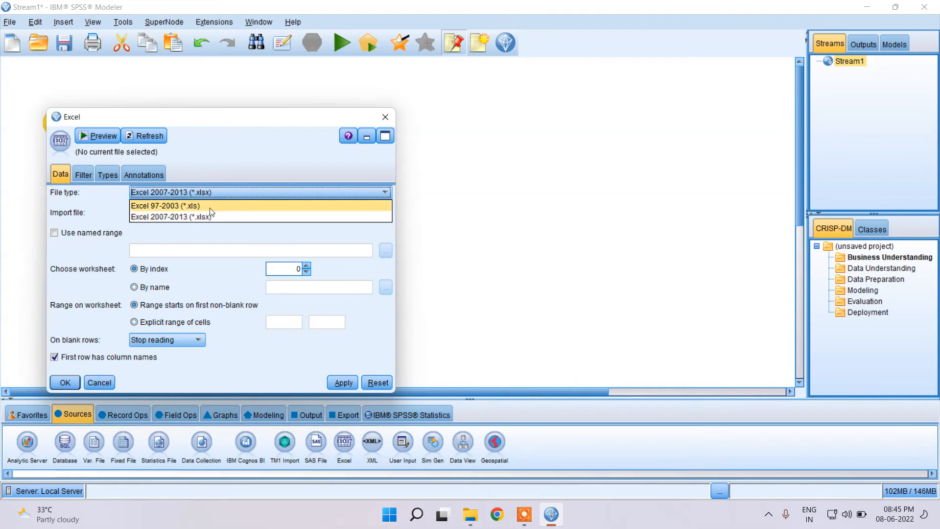
pyautogui.click(212, 207)
pyautogui.click(389, 213)
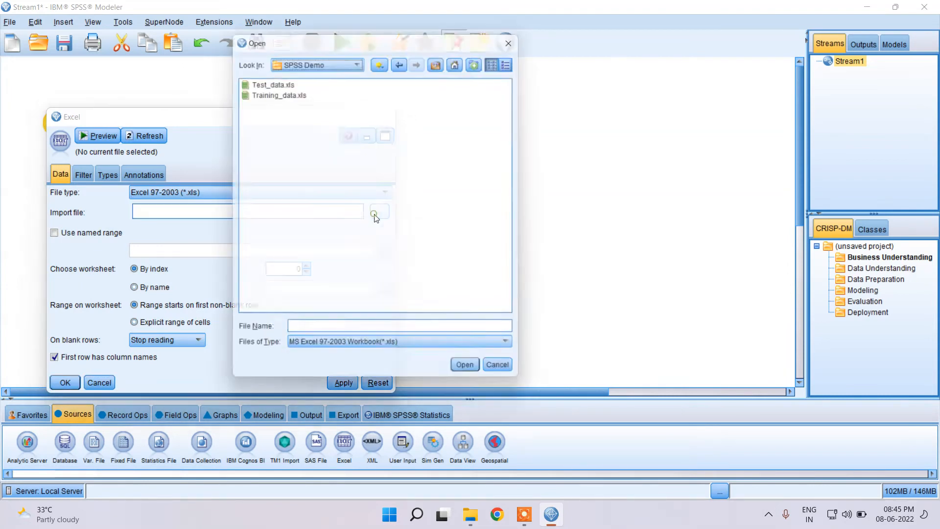
pyautogui.click(294, 93)
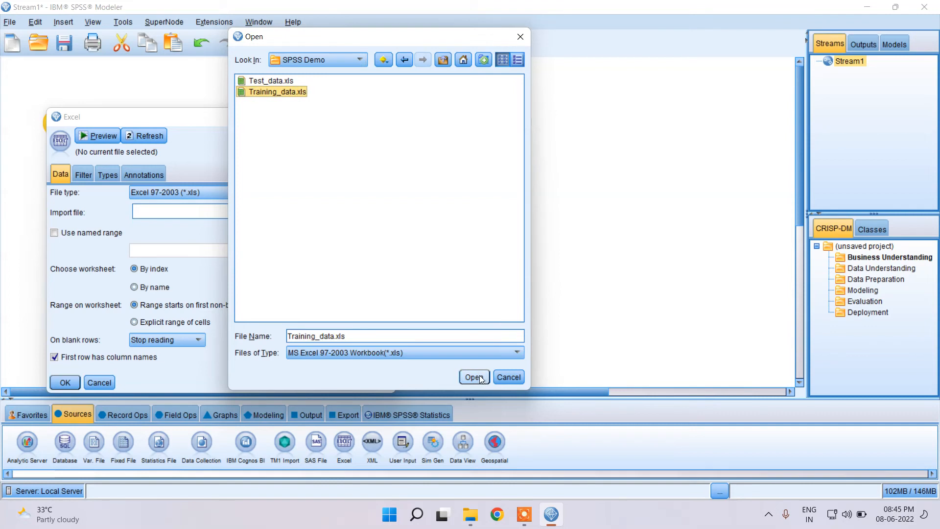
pyautogui.click(479, 376)
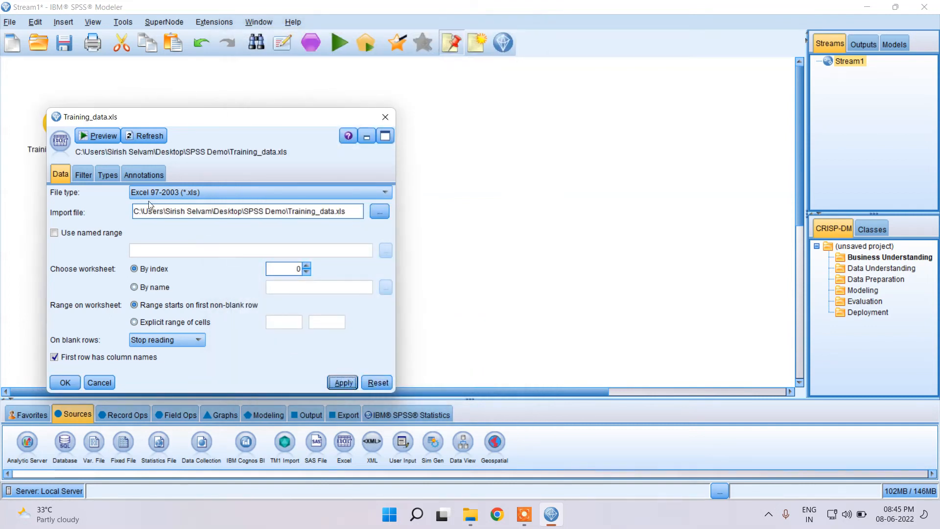
# Check the source node's field filter, read the values for all fields in its type settings, and accept the node's settings
pyautogui.click(87, 175)
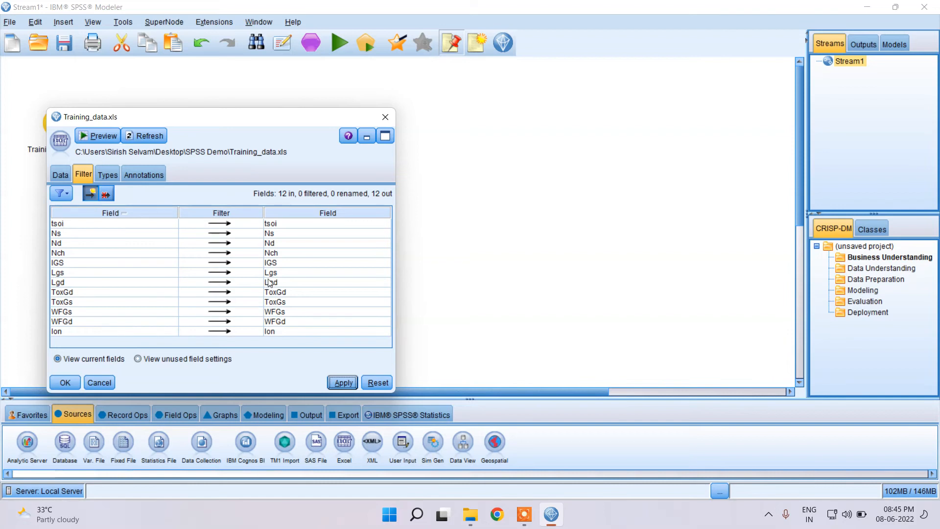
pyautogui.click(116, 179)
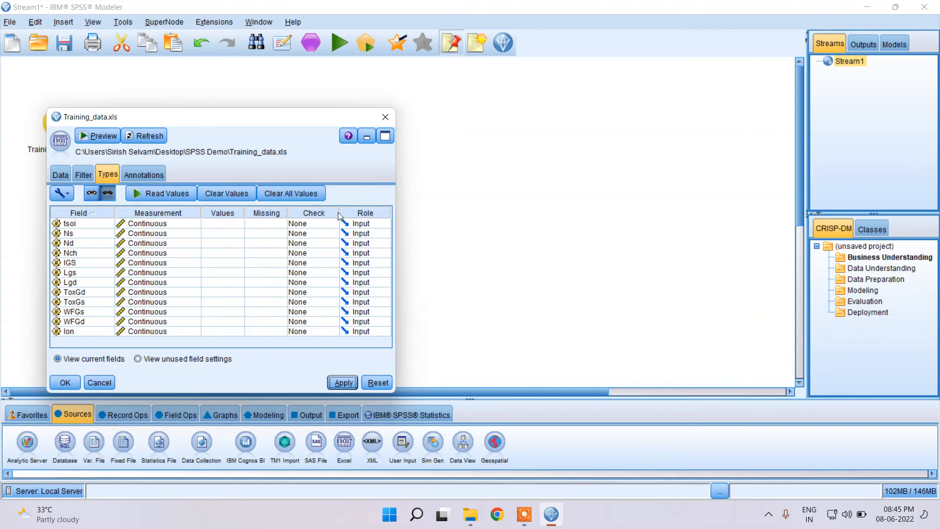
pyautogui.click(153, 196)
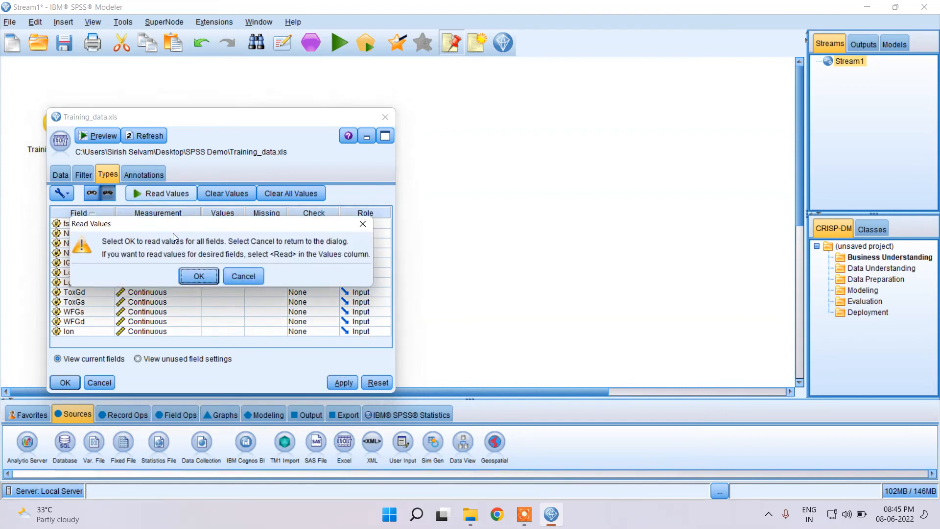
pyautogui.click(204, 274)
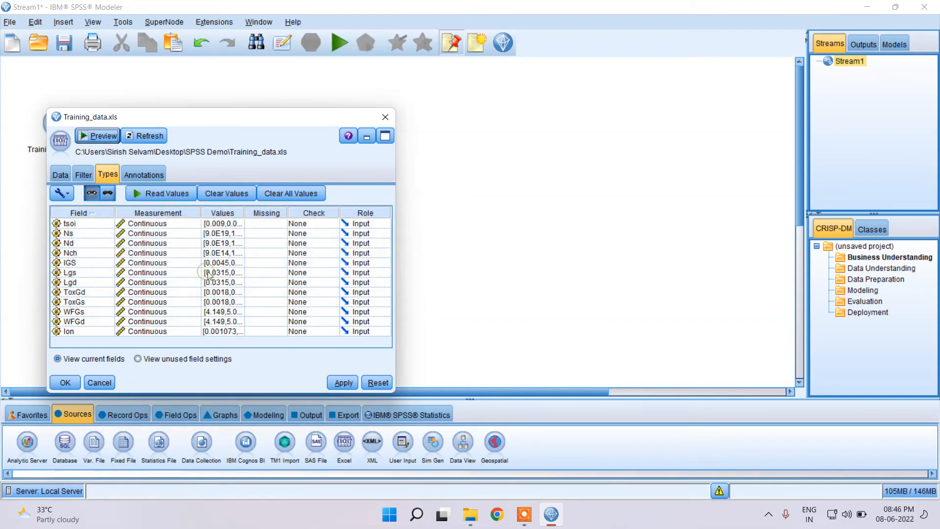
pyautogui.click(343, 382)
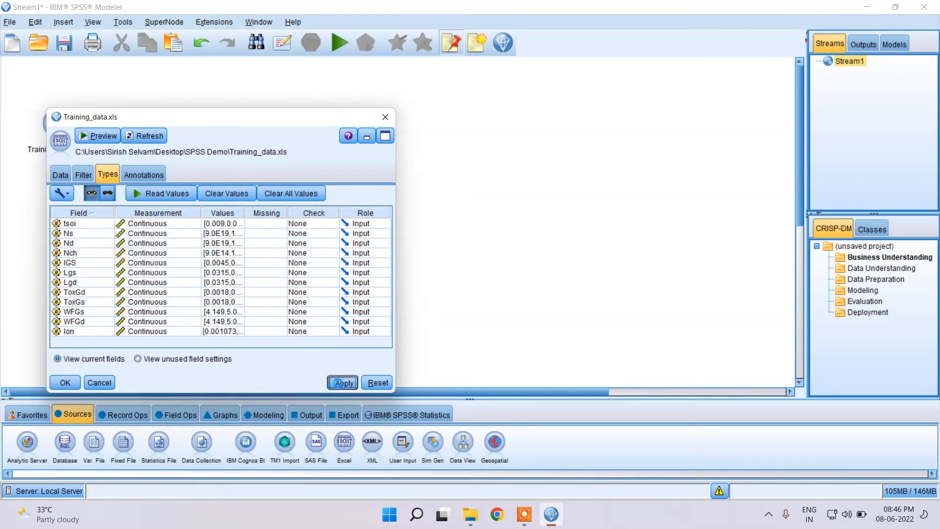
pyautogui.click(65, 383)
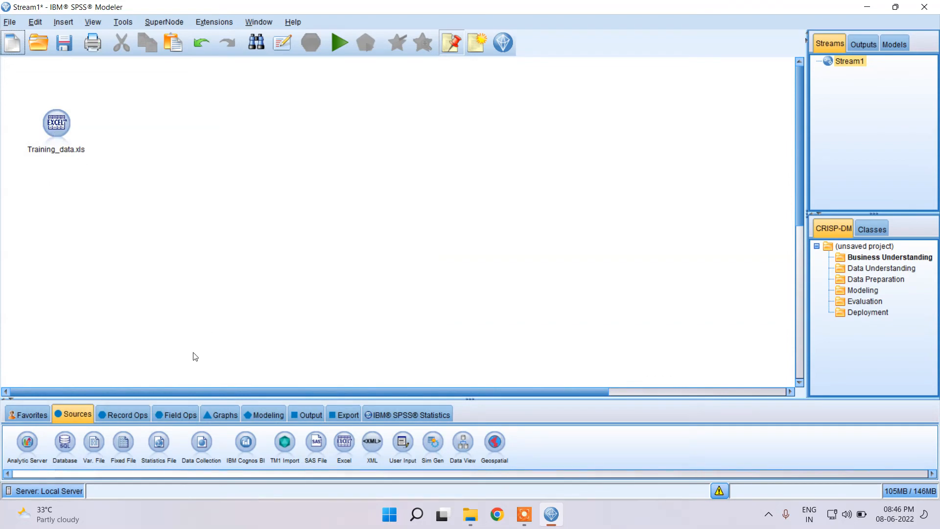
# Add a Type node from the field operations to the canvas, to the right of the Training_data.xls node
pyautogui.click(171, 414)
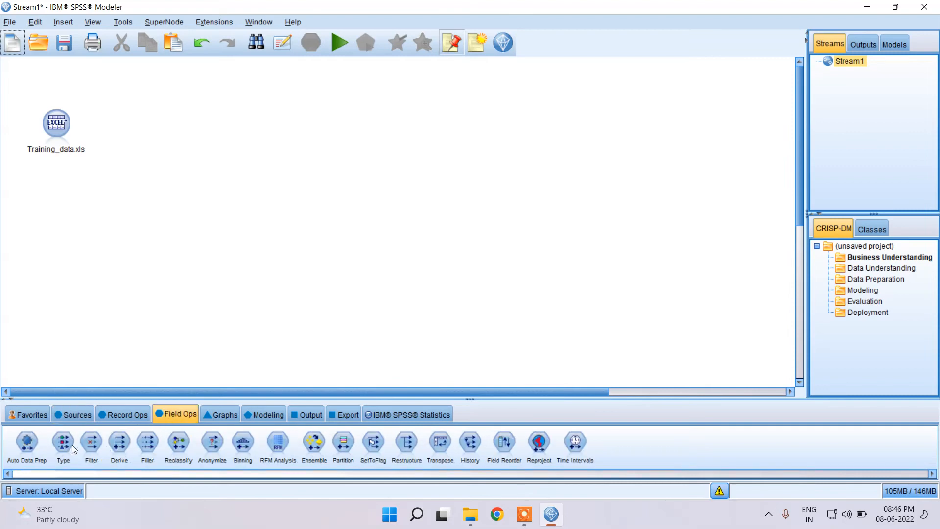
pyautogui.moveTo(67, 446); pyautogui.dragTo(149, 184)
pyautogui.moveTo(155, 123); pyautogui.dragTo(157, 123)
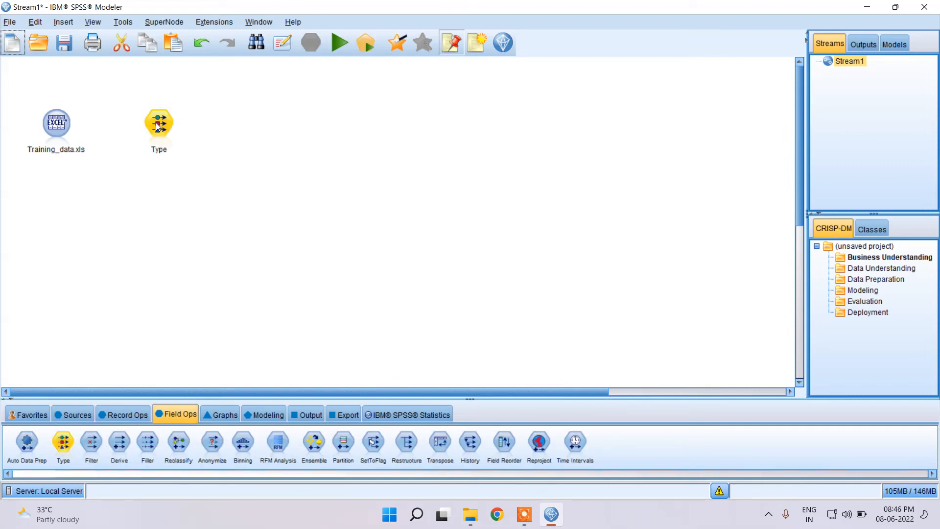
pyautogui.click(192, 171)
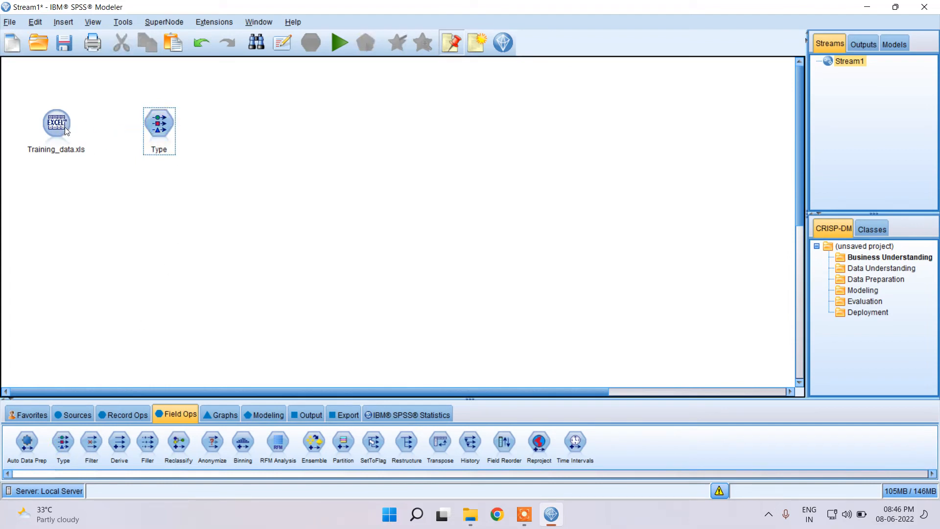
# Connect the Training_data.xls source node to the Type node
pyautogui.click(61, 126)
pyautogui.rightClick(62, 125)
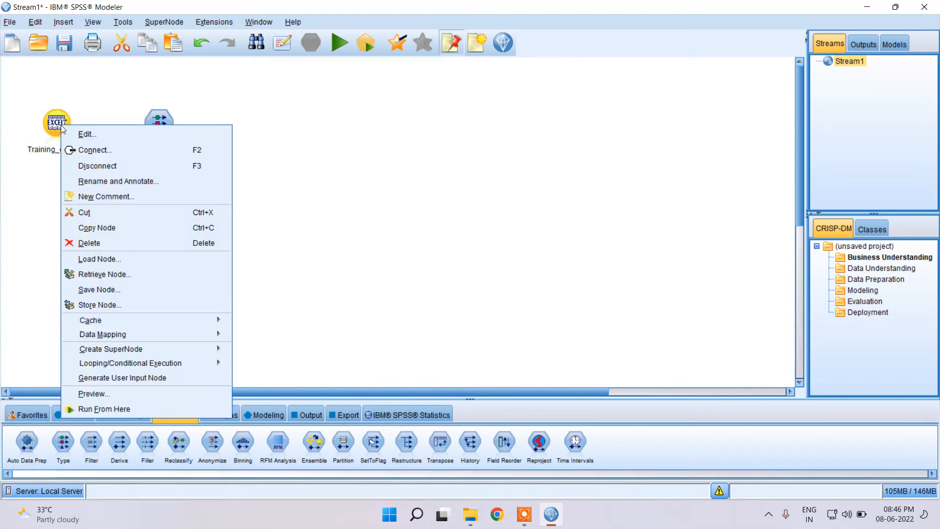
pyautogui.click(107, 153)
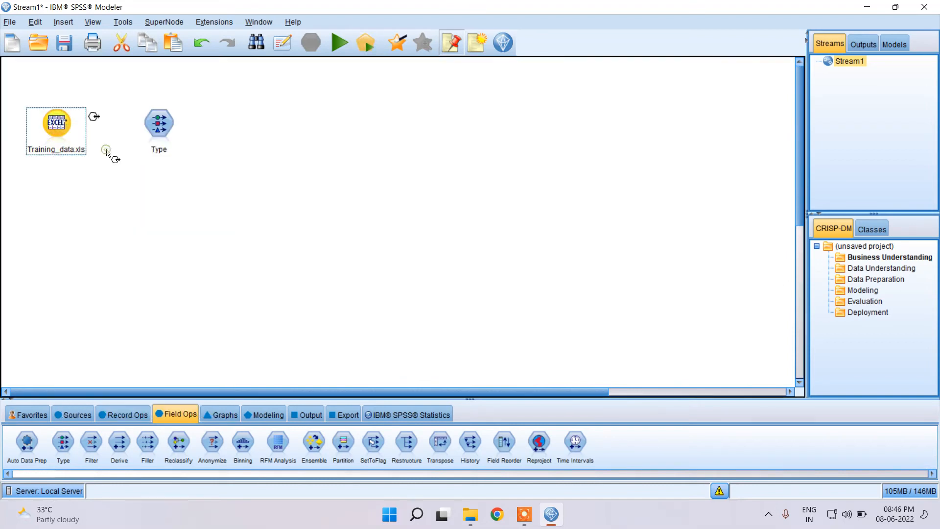
pyautogui.click(157, 127)
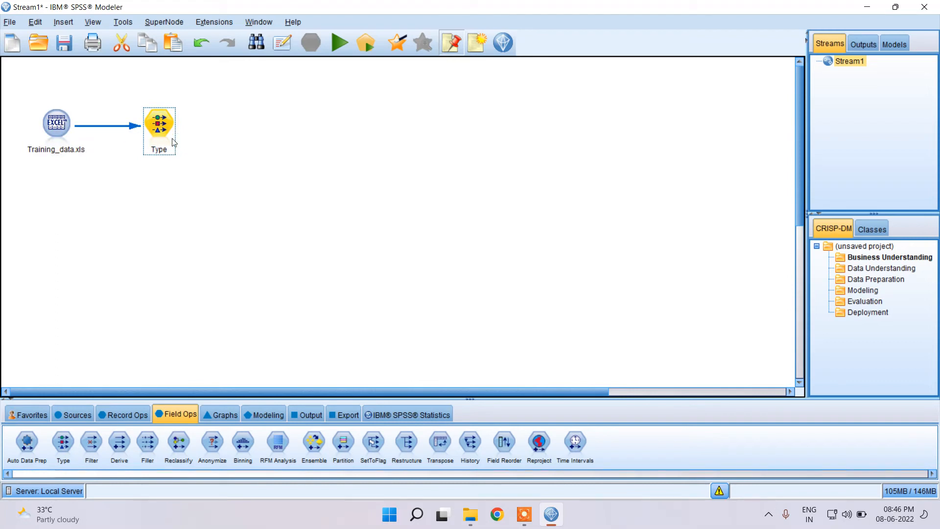
pyautogui.click(191, 150)
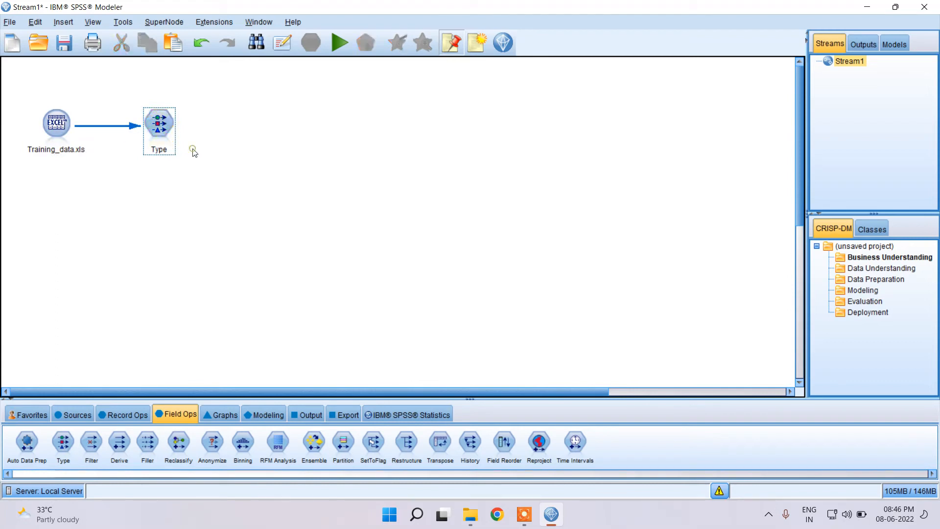
# In the Type node, set the role of the Ion field to Target and accept the node's settings
pyautogui.doubleClick(164, 131)
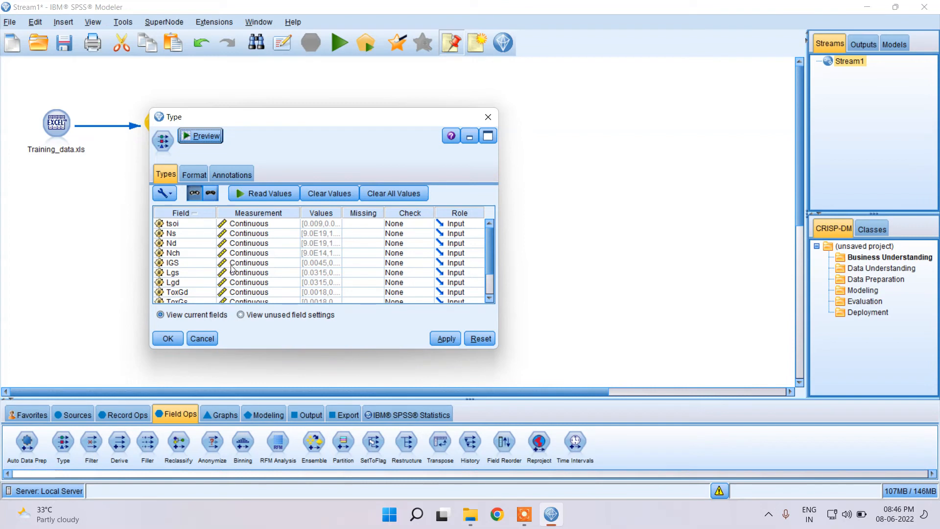
pyautogui.scroll(-1, 360, 243)
pyautogui.scroll(1, 359, 243)
pyautogui.scroll(-1, 488, 274)
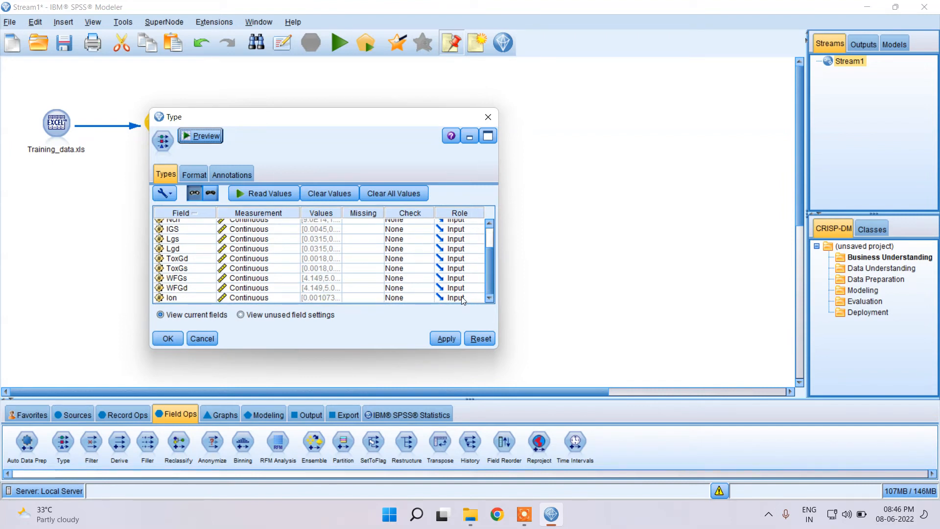
pyautogui.click(463, 299)
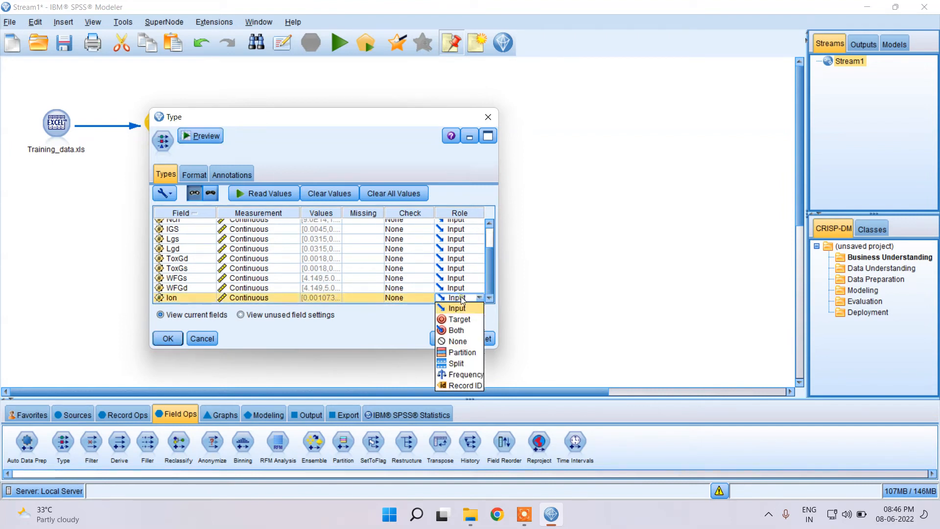
pyautogui.click(467, 321)
pyautogui.click(446, 339)
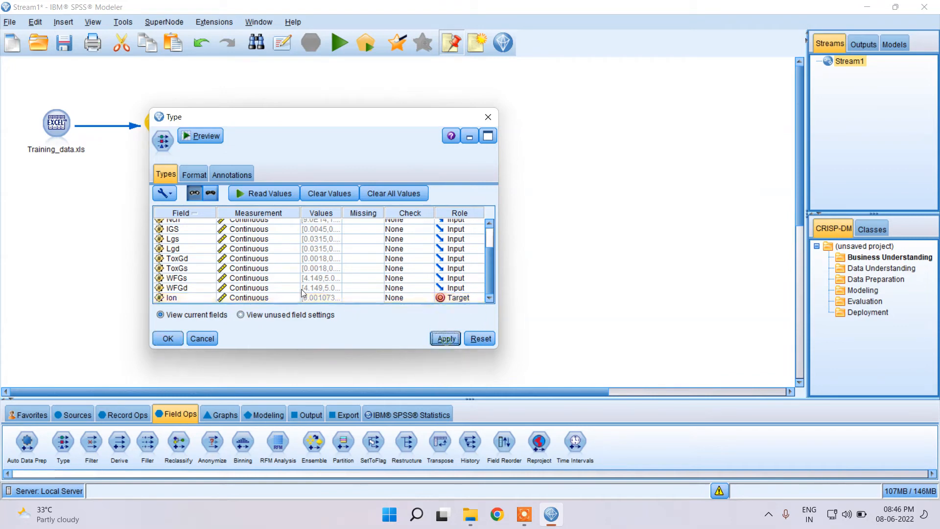
pyautogui.click(168, 338)
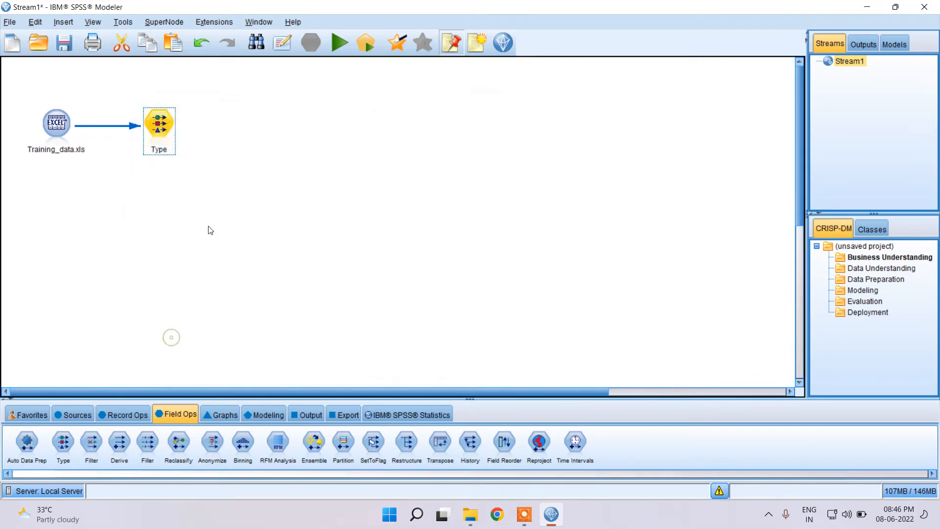
pyautogui.click(208, 177)
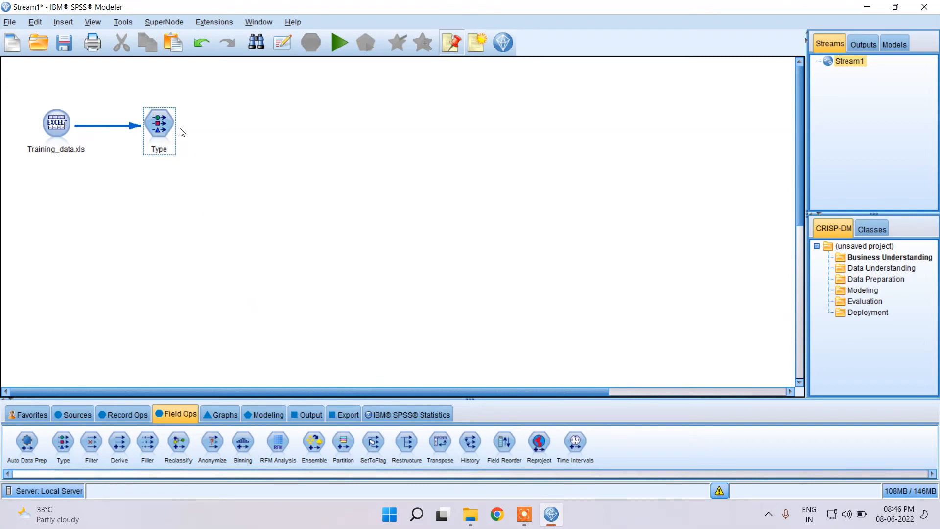
# Add a Regression modeling node fed by the Type node and space it farther out to the right of that node
pyautogui.click(272, 413)
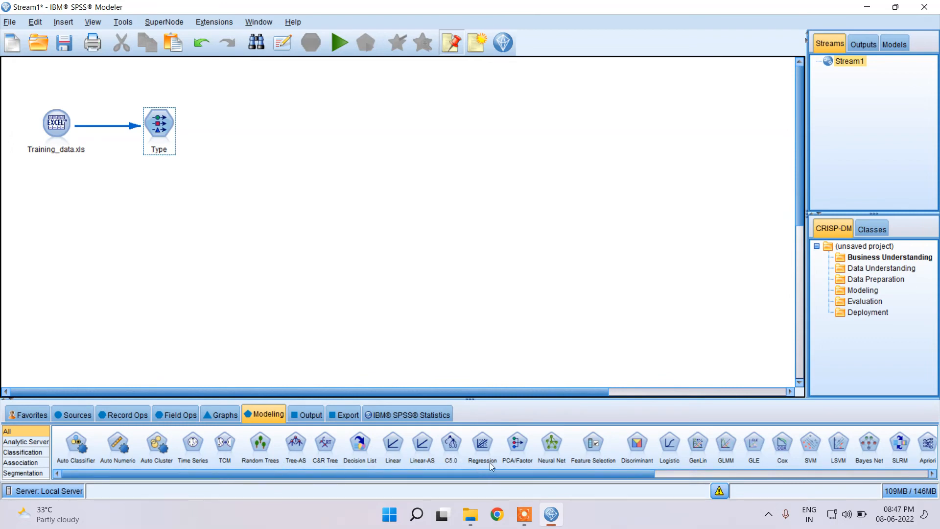
pyautogui.moveTo(617, 471); pyautogui.dragTo(653, 471)
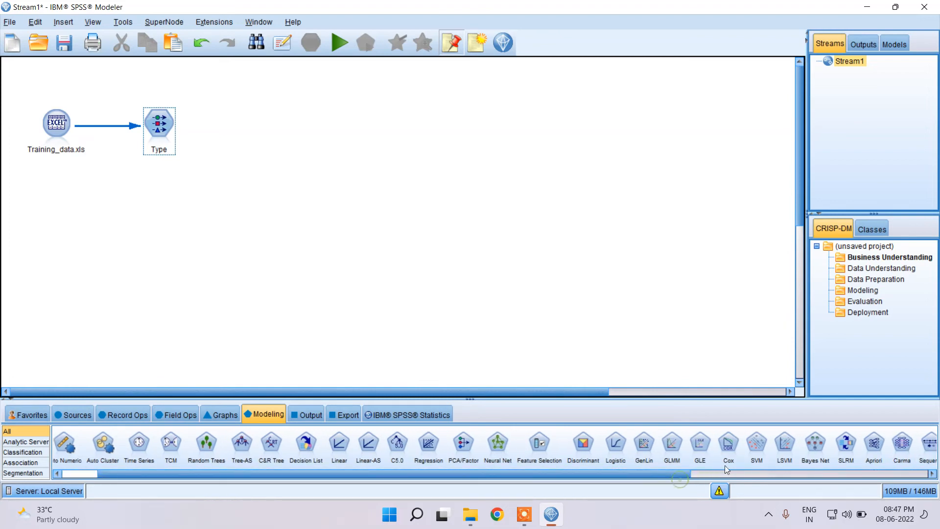
pyautogui.moveTo(728, 473); pyautogui.dragTo(833, 474)
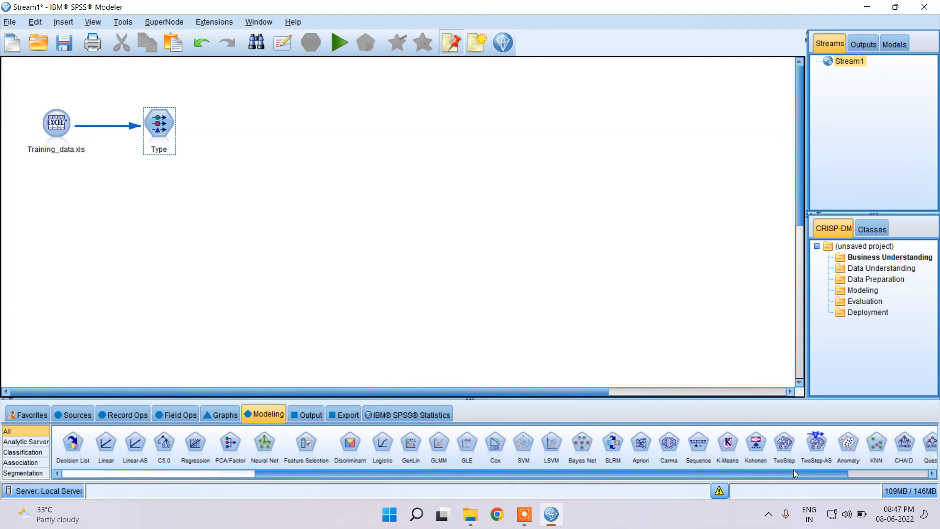
pyautogui.moveTo(796, 474); pyautogui.dragTo(529, 485)
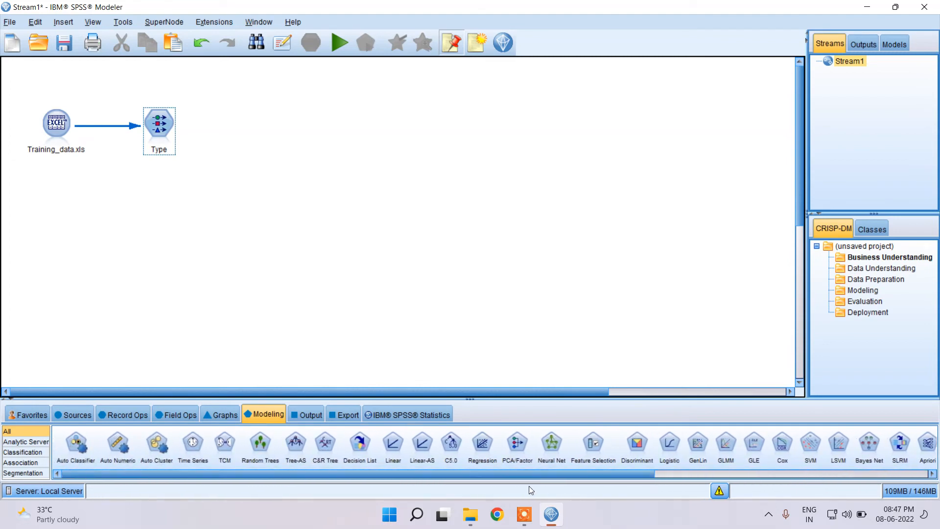
pyautogui.doubleClick(485, 443)
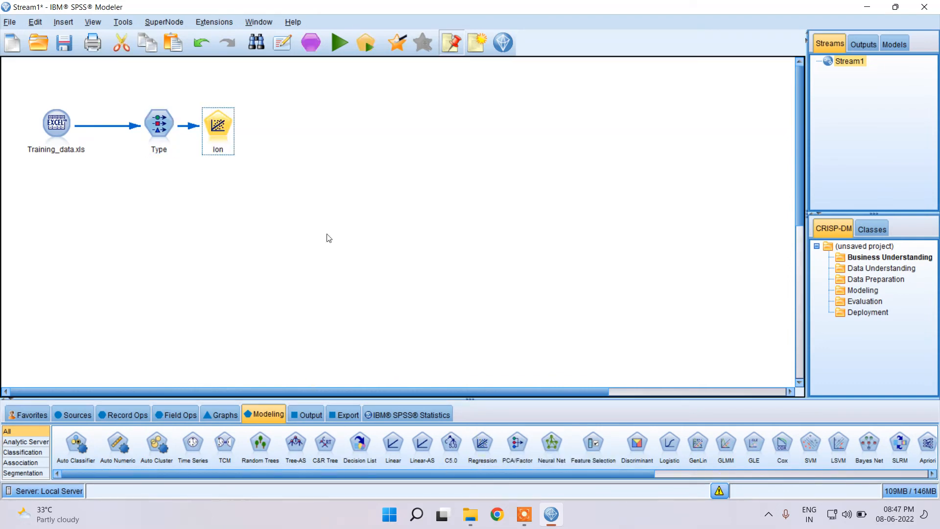
pyautogui.moveTo(229, 130); pyautogui.dragTo(288, 129)
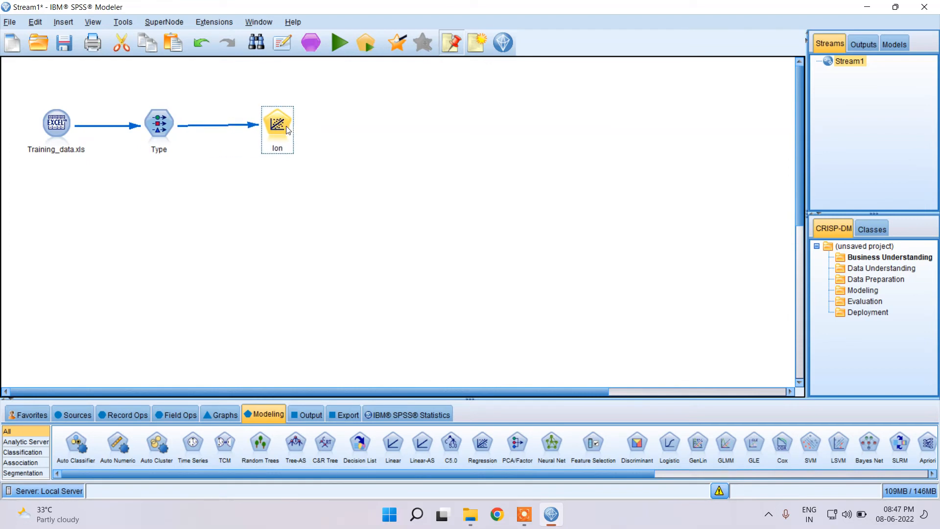
pyautogui.click(346, 160)
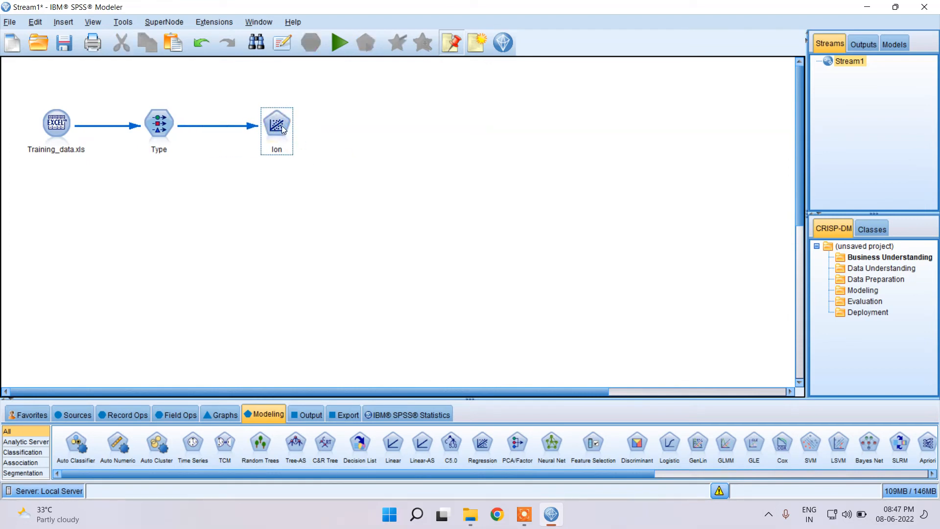
# Switch the Regression node to custom field assignments and set Ion as the target
pyautogui.doubleClick(283, 129)
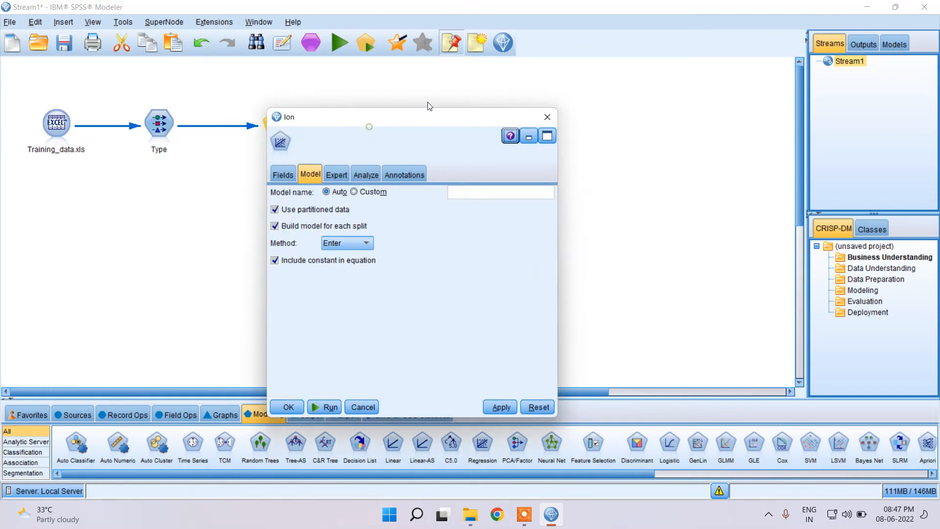
pyautogui.moveTo(421, 116); pyautogui.dragTo(498, 99)
pyautogui.click(359, 158)
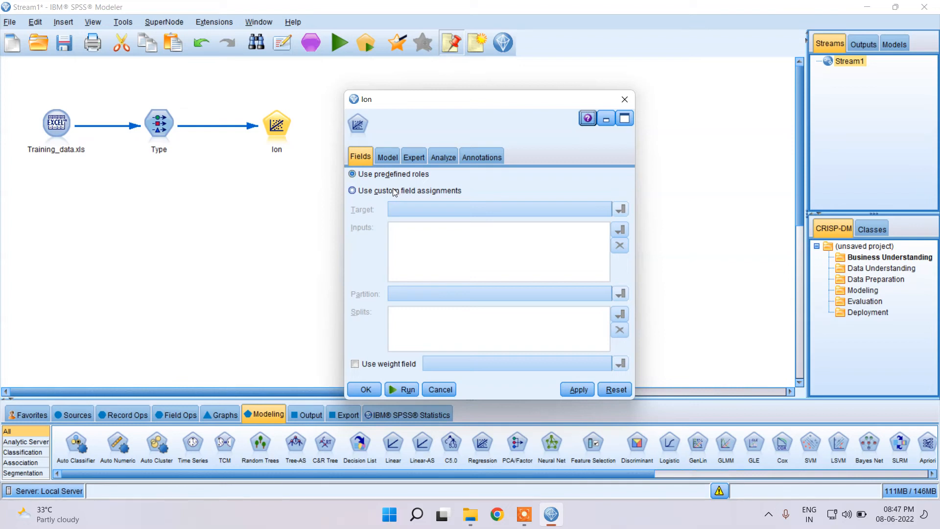
pyautogui.click(352, 191)
pyautogui.click(621, 209)
pyautogui.scroll(-2, 491, 309)
pyautogui.click(432, 318)
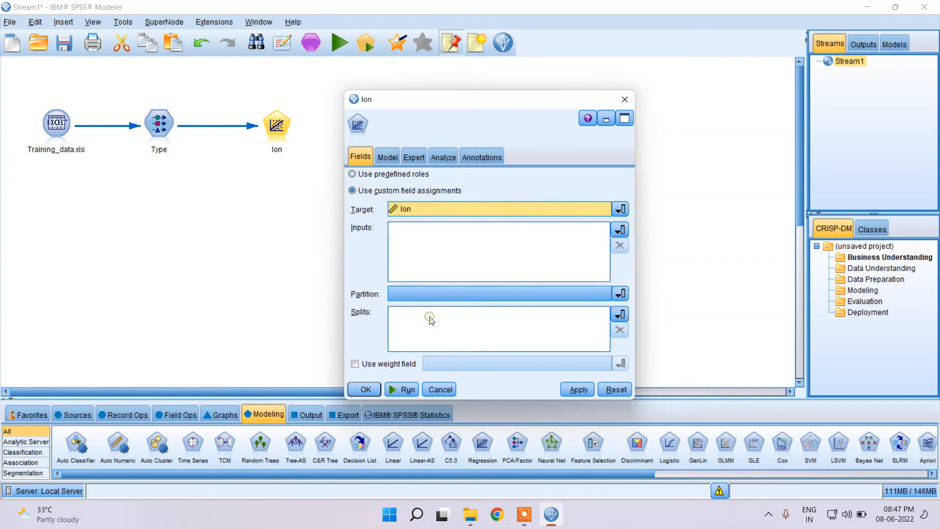
# Assign tsoi, Ns, Nd, Nch, IGS, Lgs, Lgd, ToxGd, ToxGs, WFGs and WFGd as the Regression node's inputs and accept the settings
pyautogui.click(620, 230)
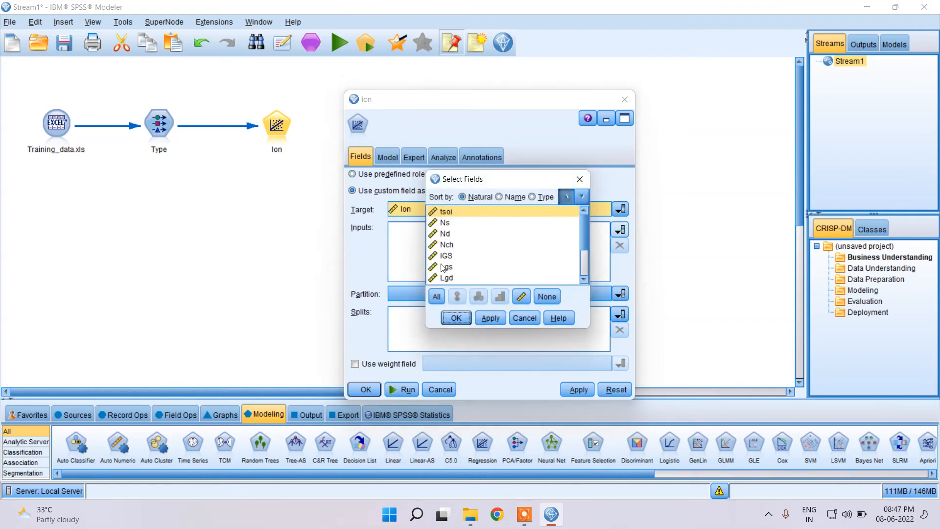
pyautogui.keyDown('ctrl'); pyautogui.click(454, 224); pyautogui.keyUp('ctrl')
pyautogui.keyDown('ctrl'); pyautogui.click(448, 235); pyautogui.keyUp('ctrl')
pyautogui.keyDown('ctrl'); pyautogui.click(452, 245); pyautogui.keyUp('ctrl')
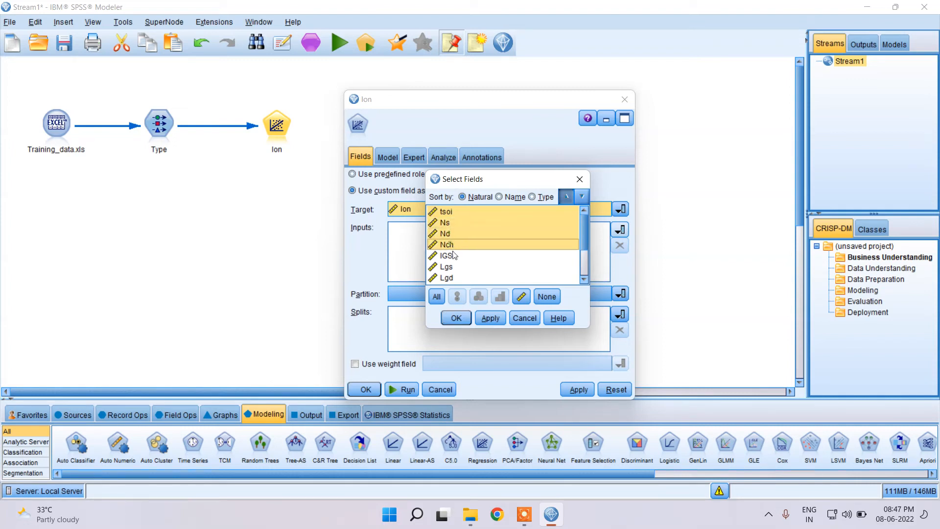
pyautogui.keyDown('ctrl'); pyautogui.click(456, 257); pyautogui.keyUp('ctrl')
pyautogui.keyDown('ctrl'); pyautogui.click(458, 269); pyautogui.keyUp('ctrl')
pyautogui.keyDown('ctrl'); pyautogui.click(455, 278); pyautogui.keyUp('ctrl')
pyautogui.scroll(-2, 455, 259)
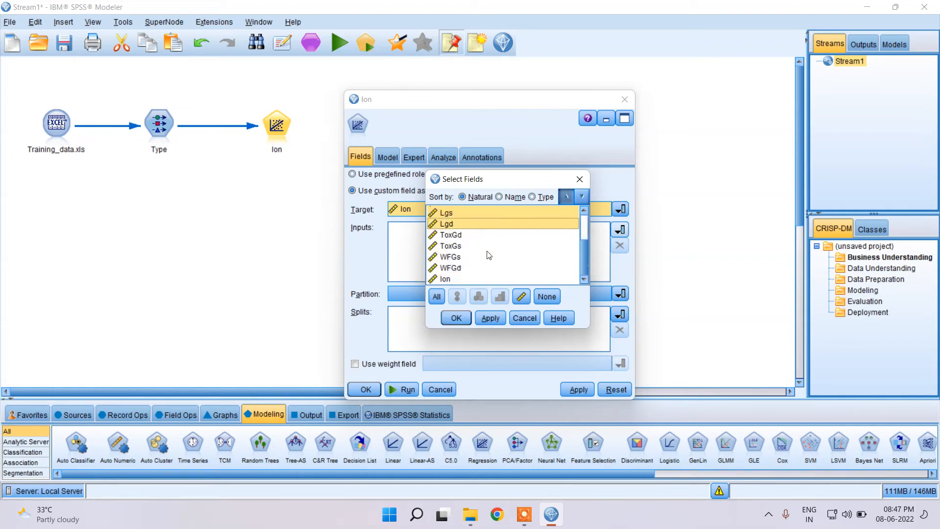
pyautogui.keyDown('ctrl'); pyautogui.click(456, 236); pyautogui.keyUp('ctrl')
pyautogui.keyDown('ctrl'); pyautogui.click(455, 246); pyautogui.keyUp('ctrl')
pyautogui.keyDown('ctrl'); pyautogui.click(457, 257); pyautogui.keyUp('ctrl')
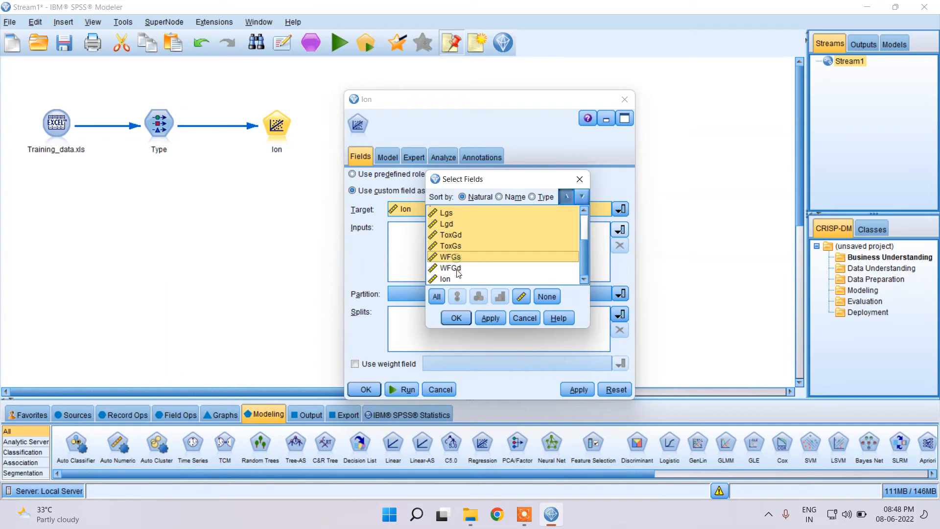
pyautogui.keyDown('ctrl'); pyautogui.click(458, 269); pyautogui.keyUp('ctrl')
pyautogui.click(490, 318)
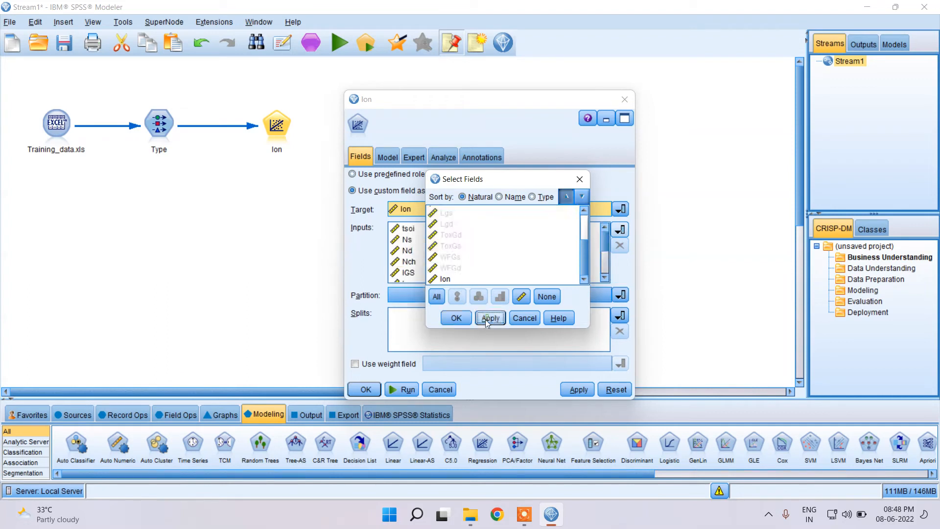
pyautogui.click(455, 317)
pyautogui.scroll(3, 484, 268)
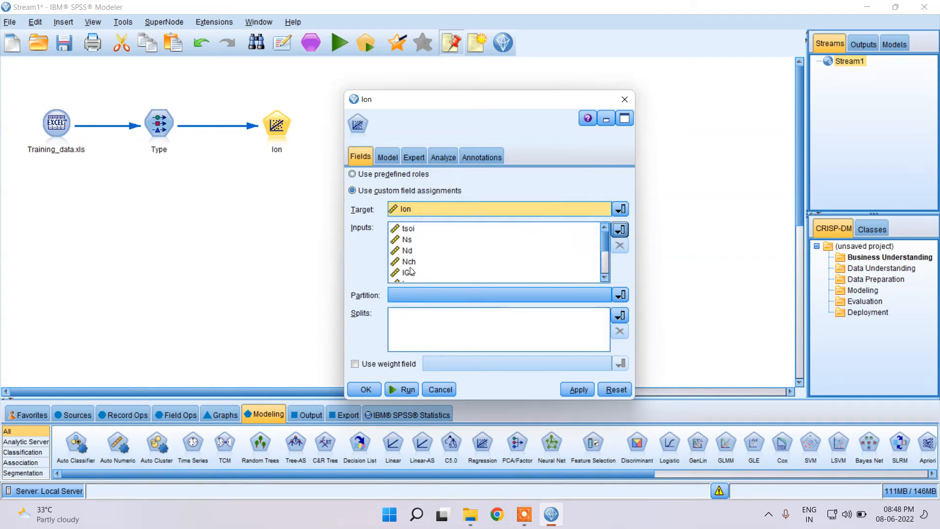
pyautogui.scroll(-3, 490, 262)
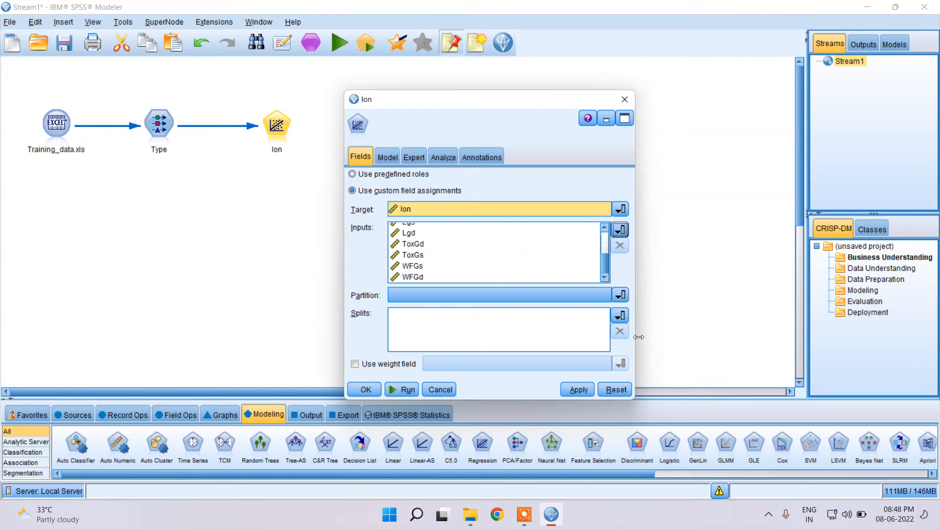
pyautogui.click(365, 389)
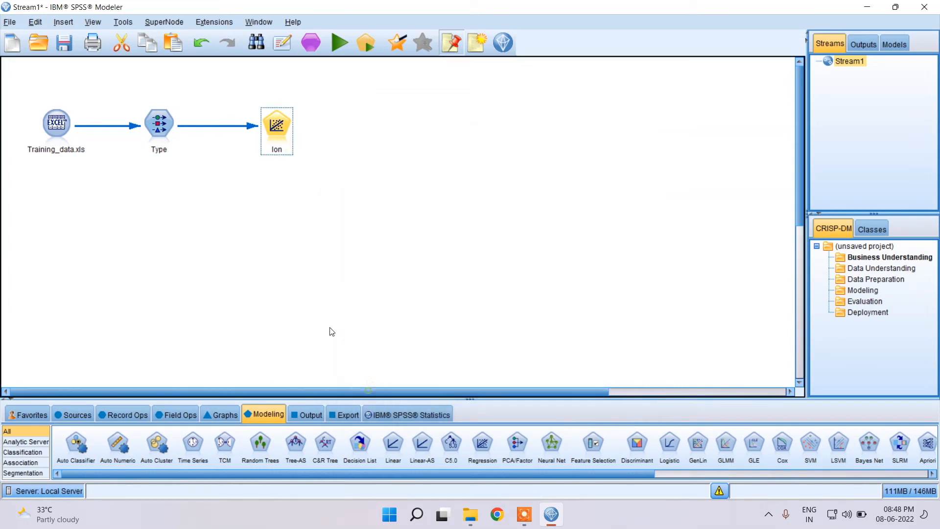
# Review the Regression node's model, expert, analysis, annotation and field settings, and accept them without changes
pyautogui.doubleClick(283, 130)
pyautogui.click(312, 175)
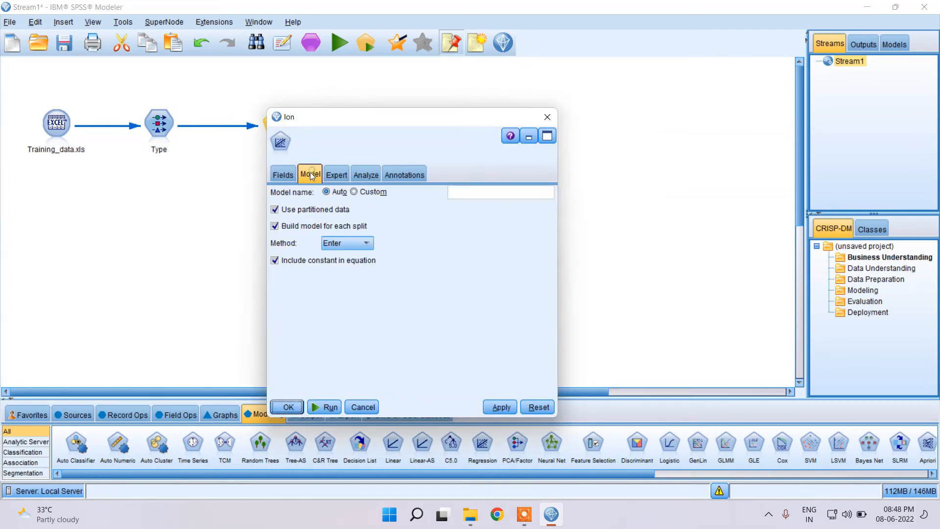
pyautogui.click(338, 177)
pyautogui.click(362, 176)
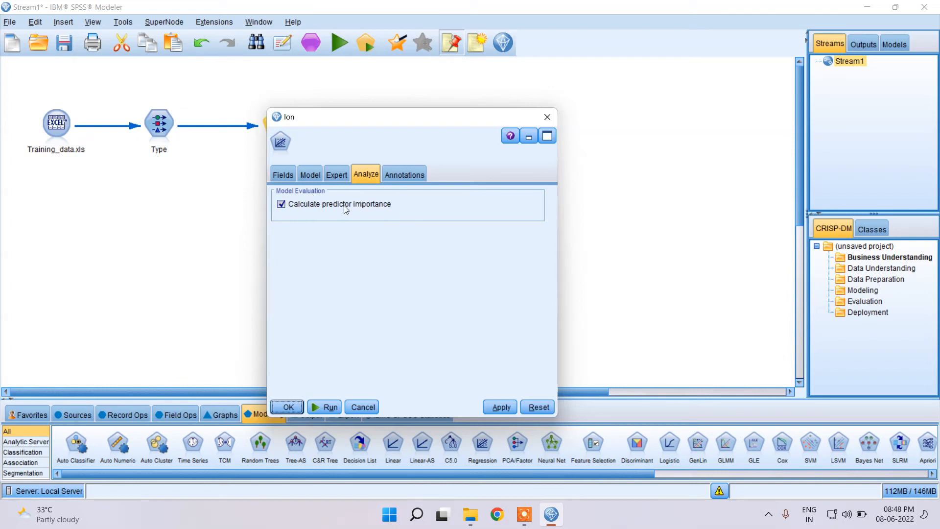
pyautogui.click(405, 175)
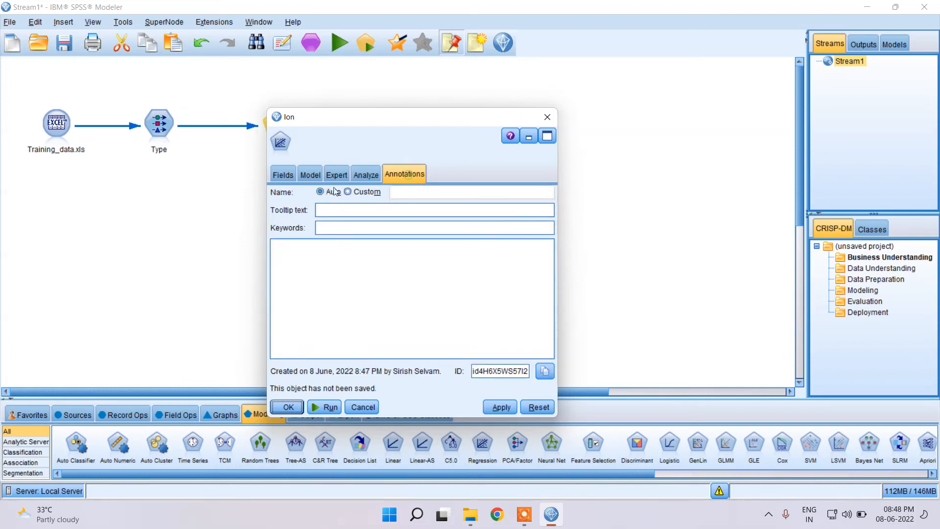
pyautogui.click(284, 176)
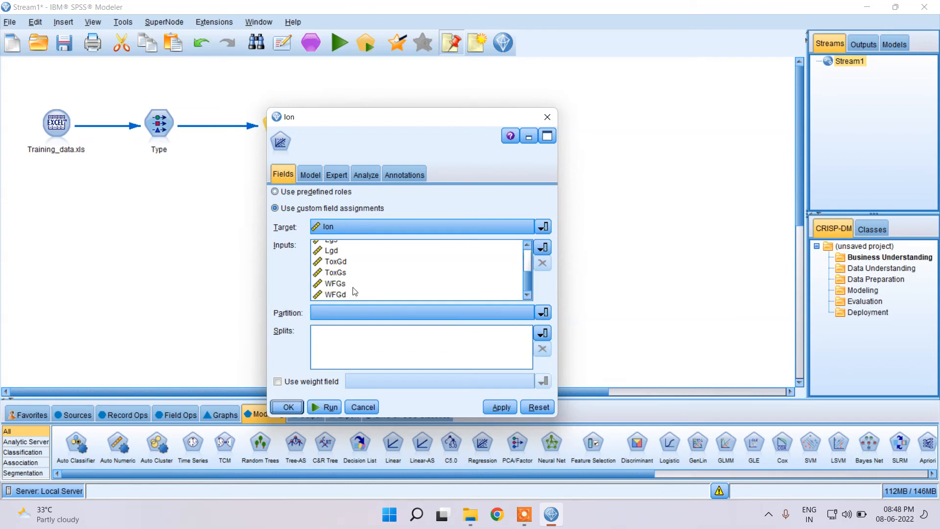
pyautogui.click(389, 319)
pyautogui.click(387, 317)
pyautogui.click(486, 408)
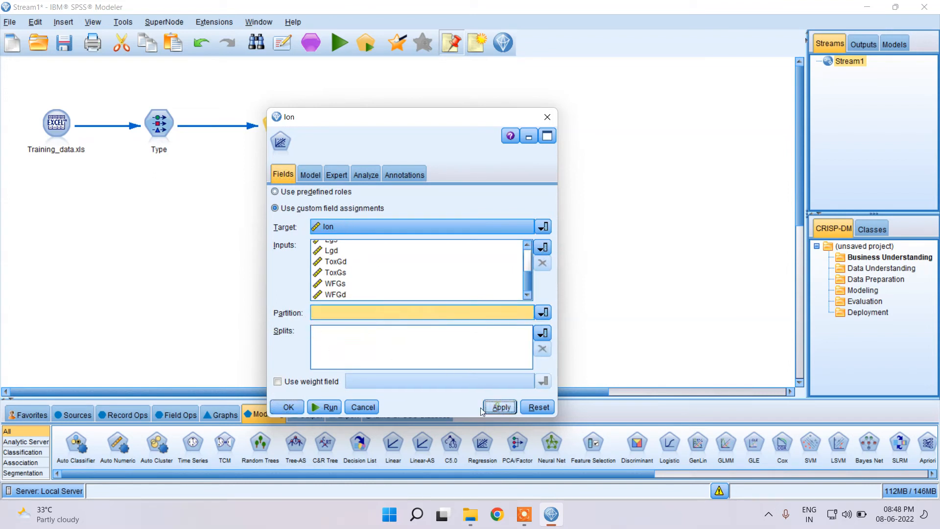
pyautogui.click(289, 406)
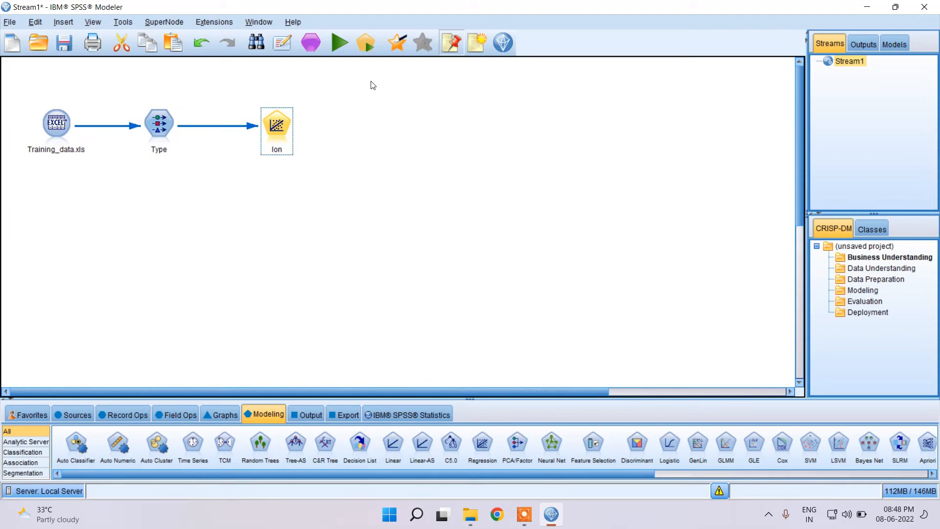
# Run the stream to build the Ion regression model and open the generated model's results
pyautogui.click(340, 43)
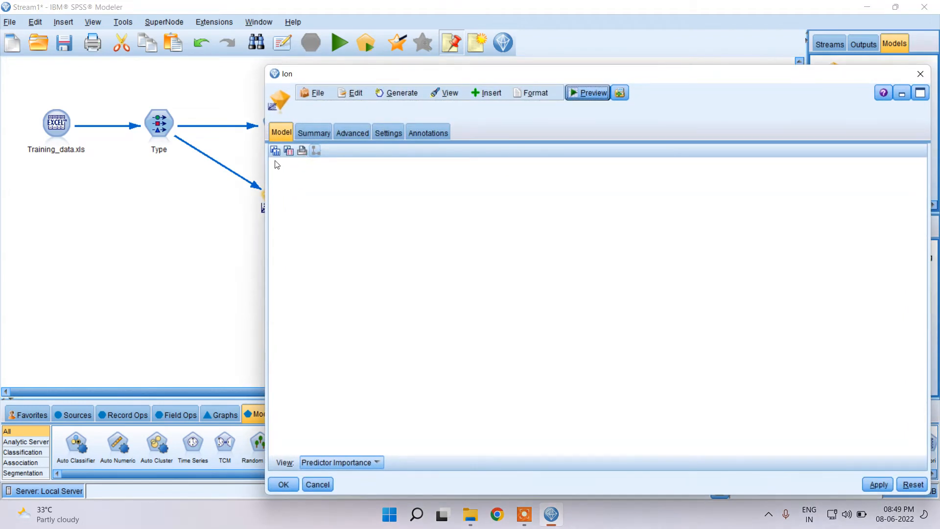
pyautogui.moveTo(738, 69); pyautogui.dragTo(685, 21)
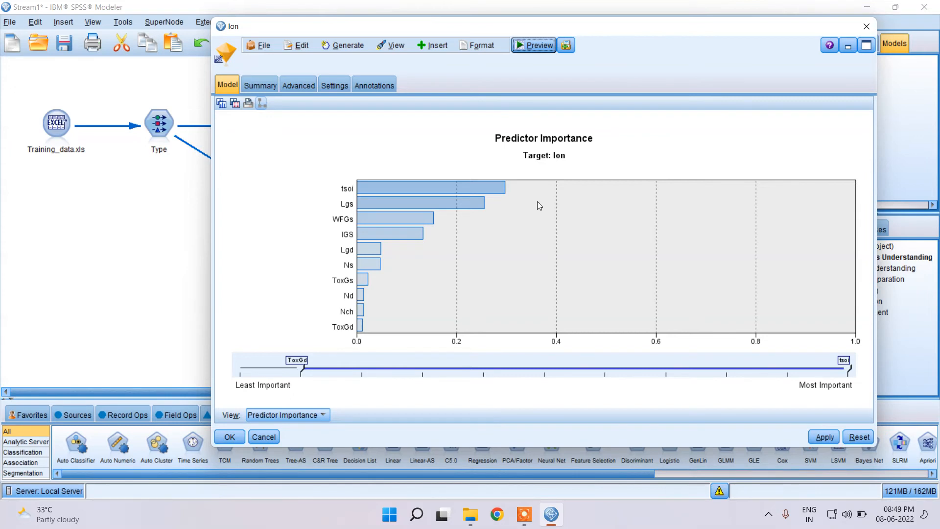
# Examine the predictor importance of the fields for Ion, and show the model's summary with its regression equation
pyautogui.moveTo(381, 190)
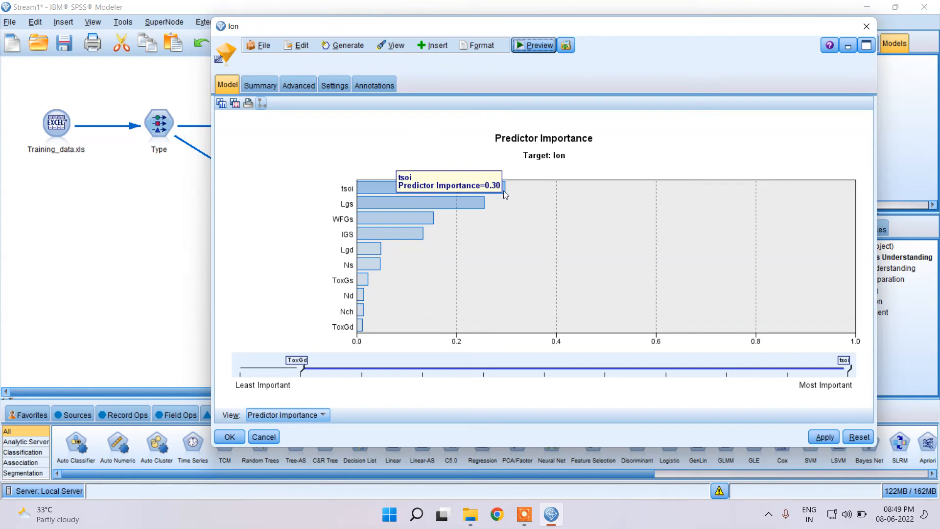
pyautogui.moveTo(500, 191)
pyautogui.moveTo(434, 206)
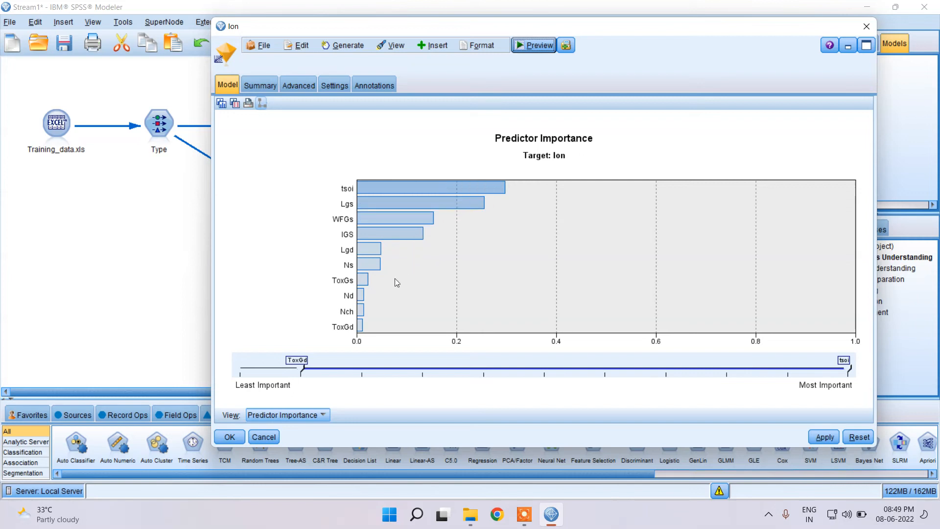
pyautogui.moveTo(359, 334)
pyautogui.click(262, 84)
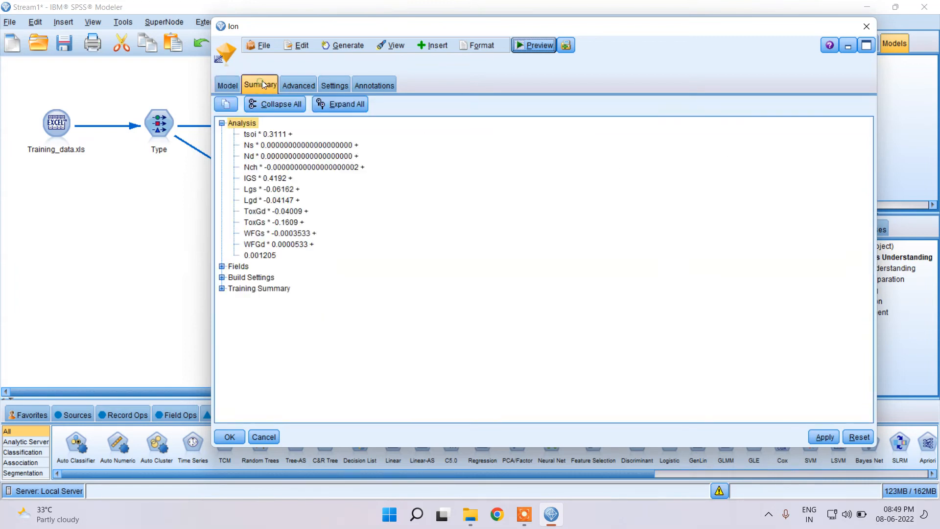
# Examine the Ion model's advanced output, covering the variables entered, model summary, ANOVA and coefficients tables
pyautogui.click(290, 84)
pyautogui.scroll(-3, 510, 235)
pyautogui.scroll(3, 510, 235)
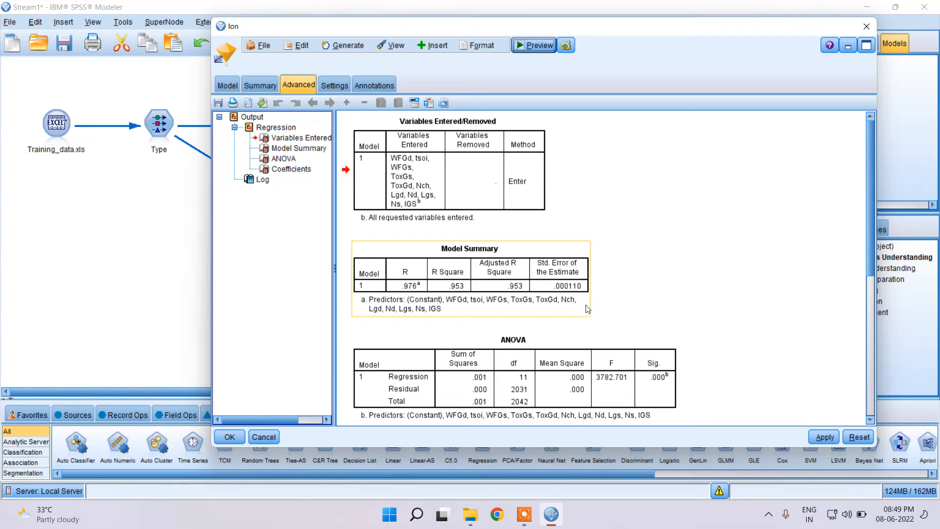
pyautogui.scroll(-5, 741, 294)
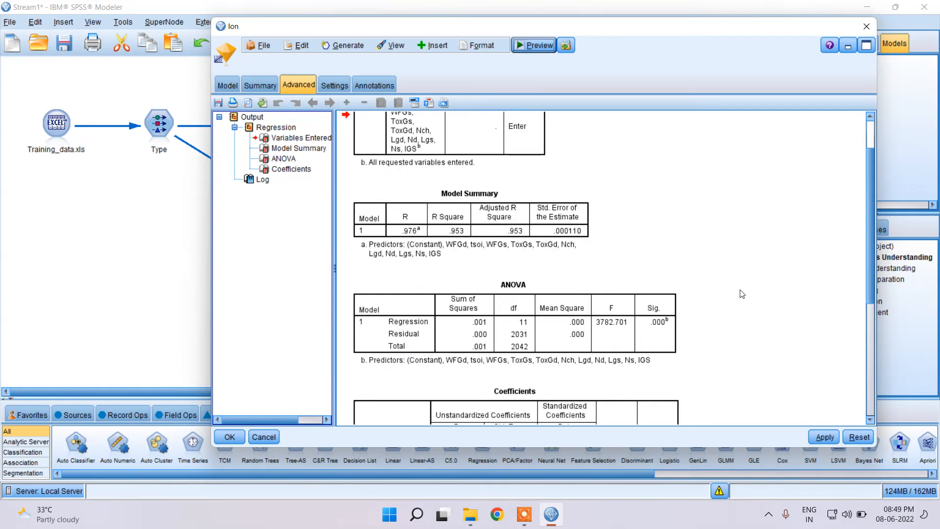
pyautogui.scroll(-2, 741, 294)
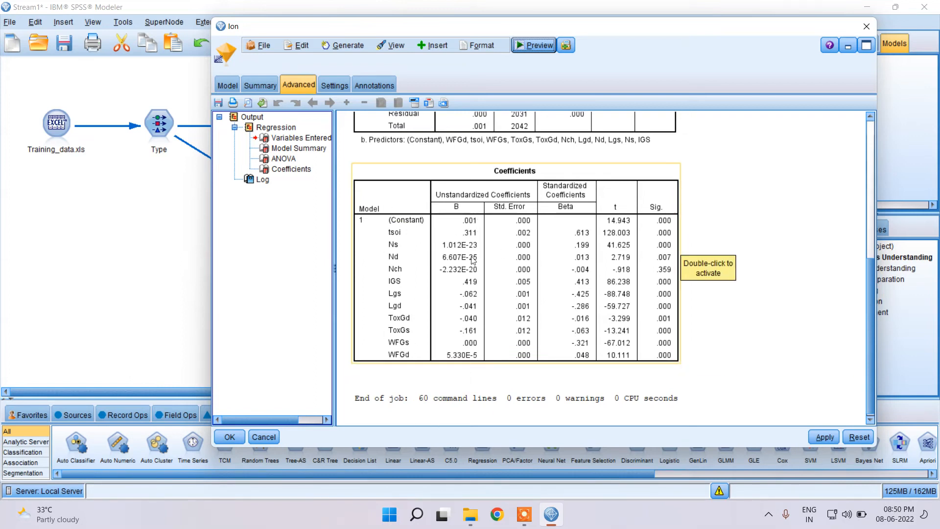
pyautogui.scroll(-1, 457, 215)
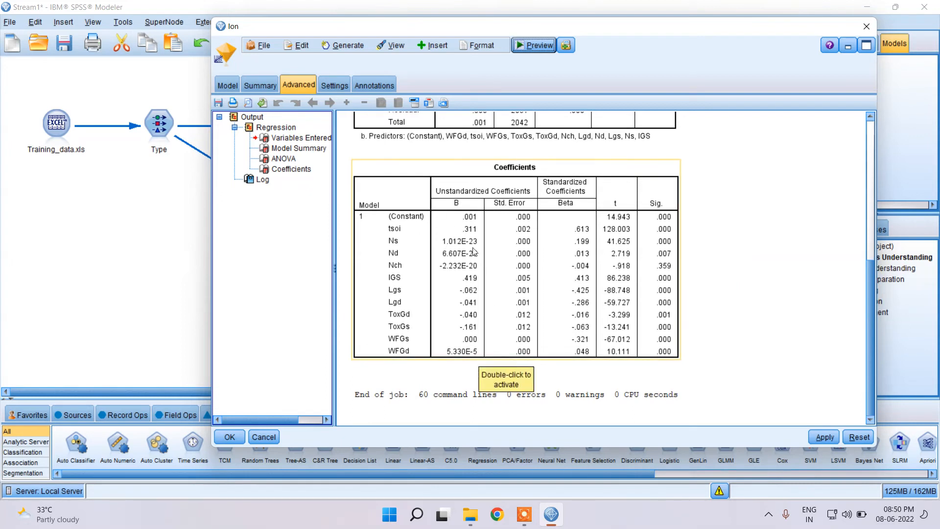
# Recheck the model's regression equation, advanced statistics and predictor importance, and close the Ion model results
pyautogui.click(375, 85)
pyautogui.click(260, 85)
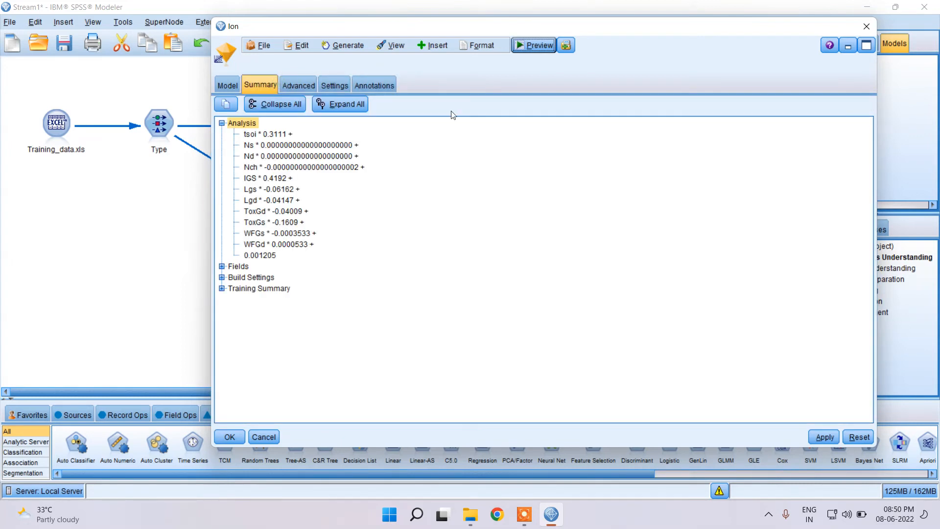
pyautogui.click(299, 85)
pyautogui.scroll(3, 470, 233)
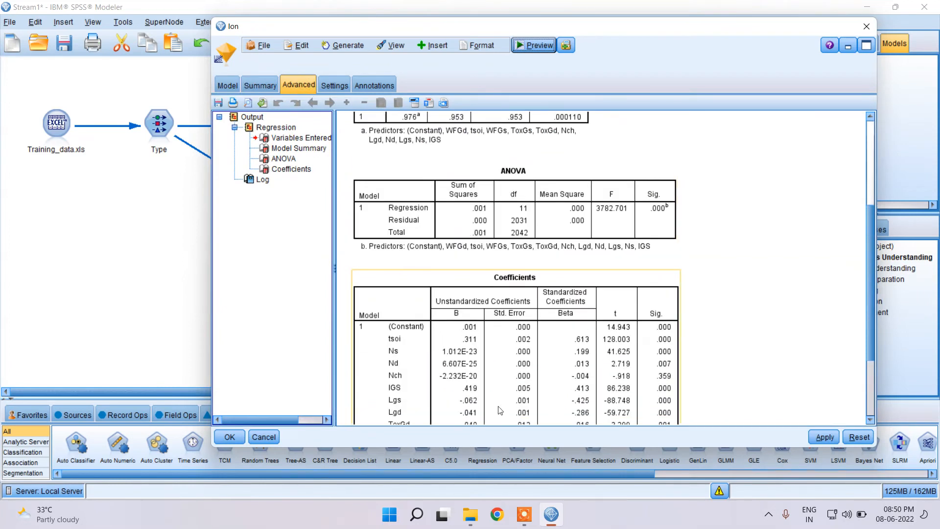
pyautogui.click(260, 85)
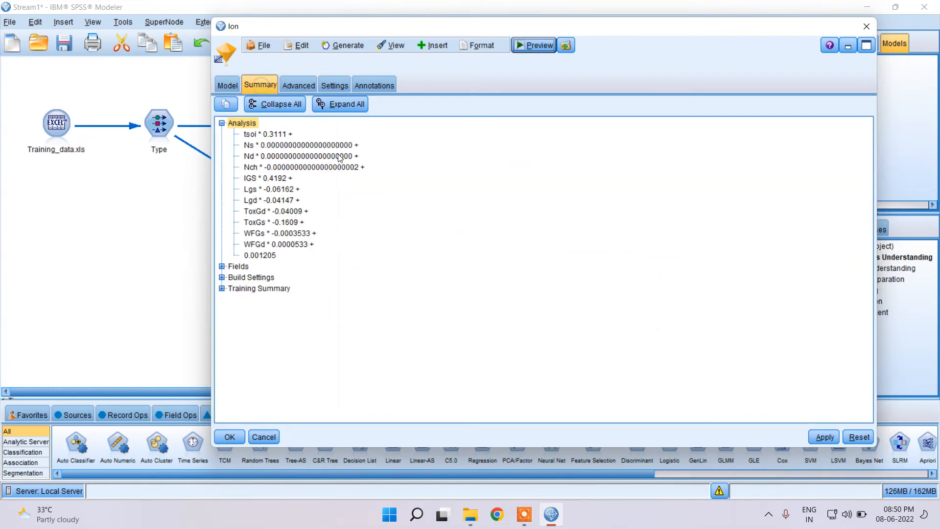
pyautogui.click(227, 86)
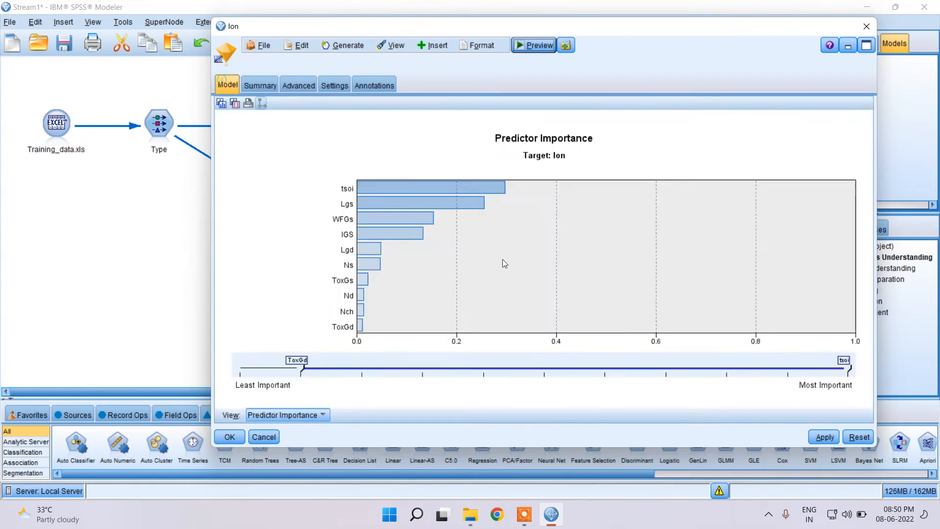
pyautogui.click(870, 27)
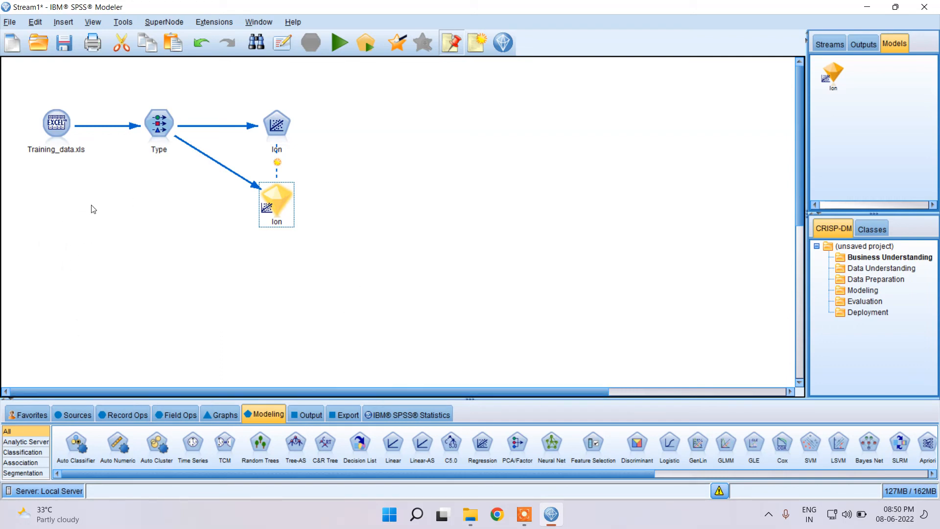
# Add an Excel source node below Training_data.xls and place a new Type node beside it
pyautogui.click(73, 417)
pyautogui.doubleClick(344, 442)
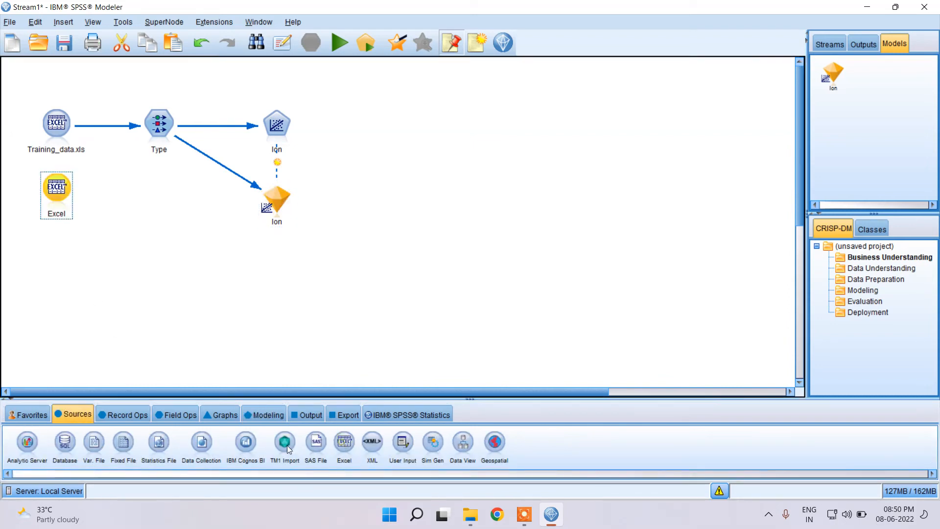
pyautogui.moveTo(58, 202); pyautogui.dragTo(59, 220)
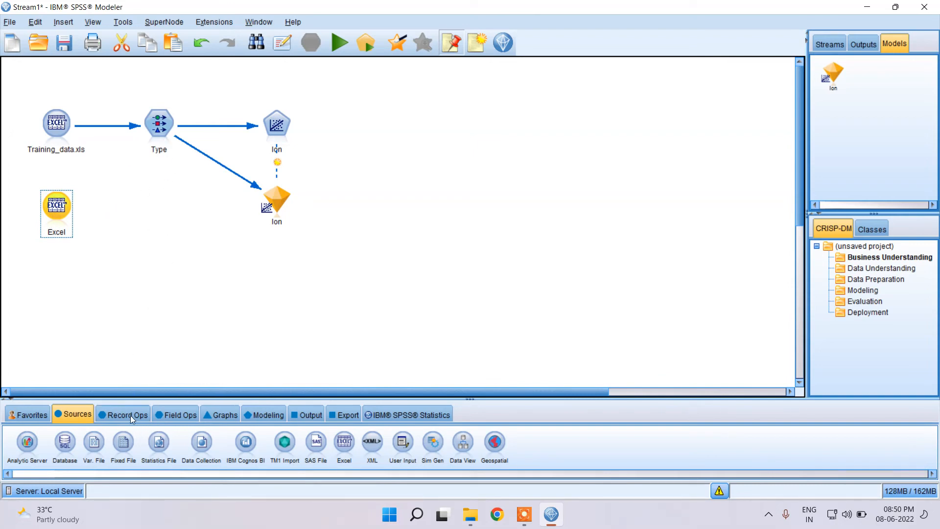
pyautogui.click(186, 415)
pyautogui.moveTo(64, 442); pyautogui.dragTo(113, 288)
pyautogui.moveTo(133, 216); pyautogui.dragTo(144, 216)
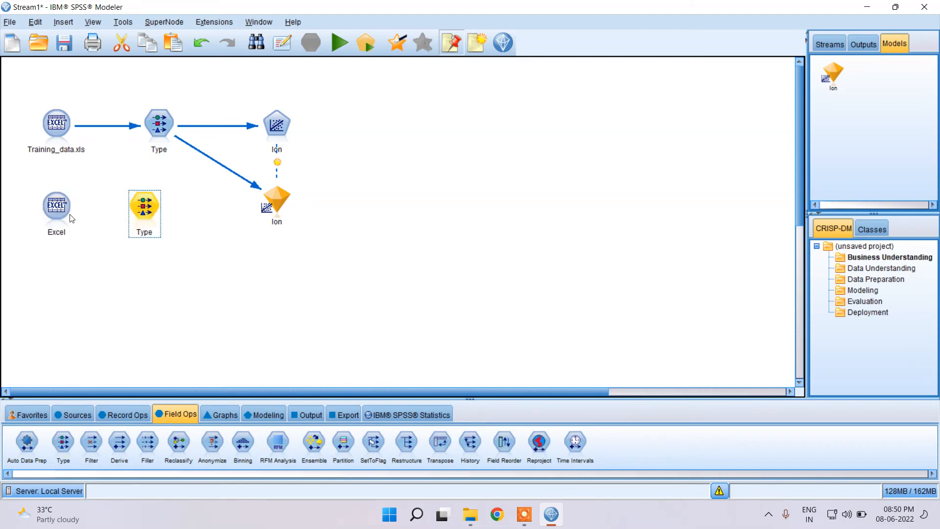
# Connect the new Excel source node to the new Type node
pyautogui.rightClick(57, 212)
pyautogui.click(80, 232)
pyautogui.click(145, 208)
# Set the new Excel source to file type Excel 97-2003 (*.xls), import Test_data.xls from the SPSS Demo folder, and accept the settings
pyautogui.doubleClick(56, 211)
pyautogui.click(247, 273)
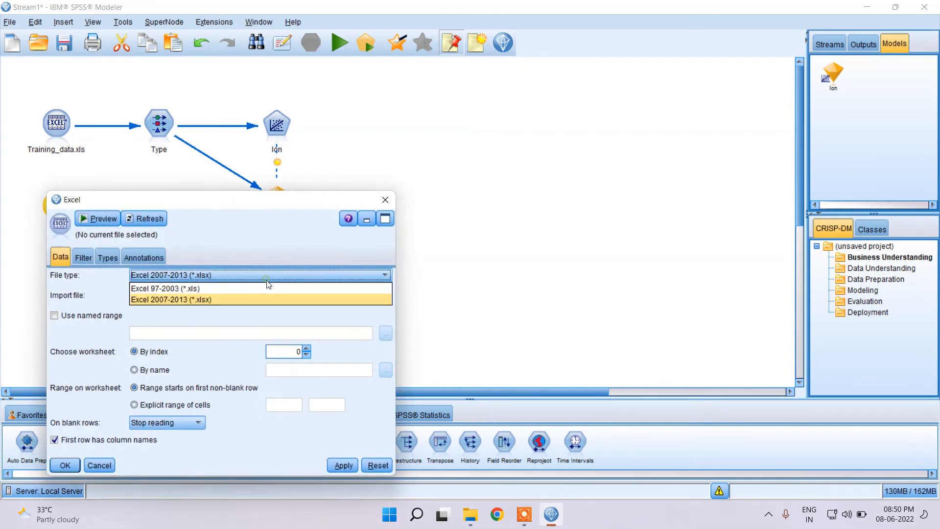
pyautogui.click(248, 291)
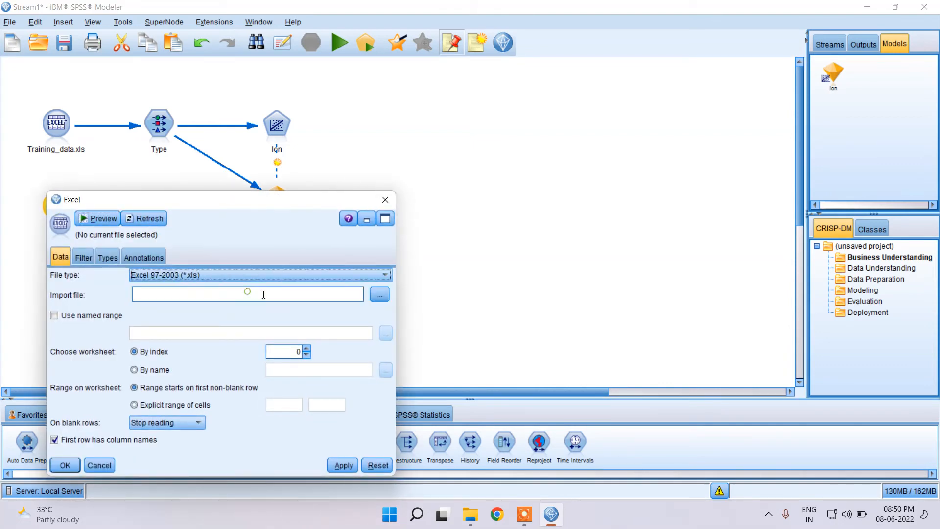
pyautogui.click(380, 295)
pyautogui.click(291, 165)
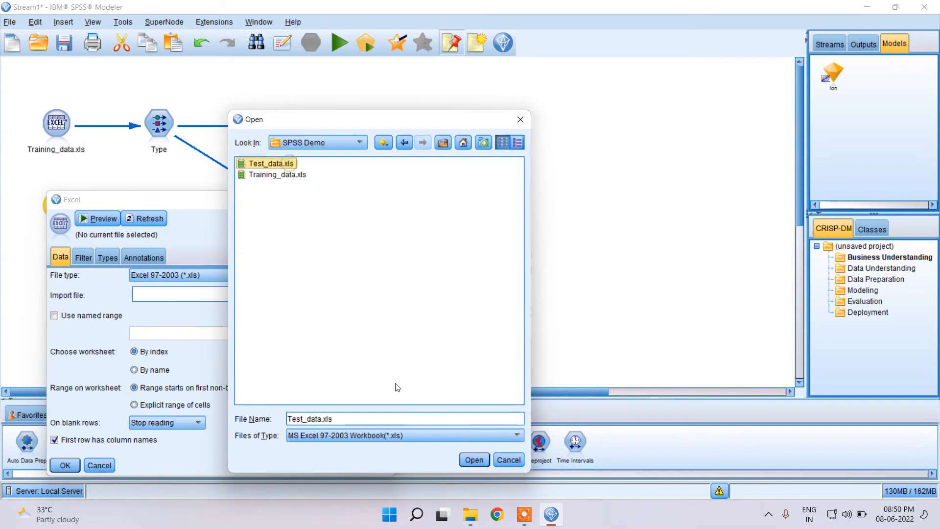
pyautogui.click(474, 460)
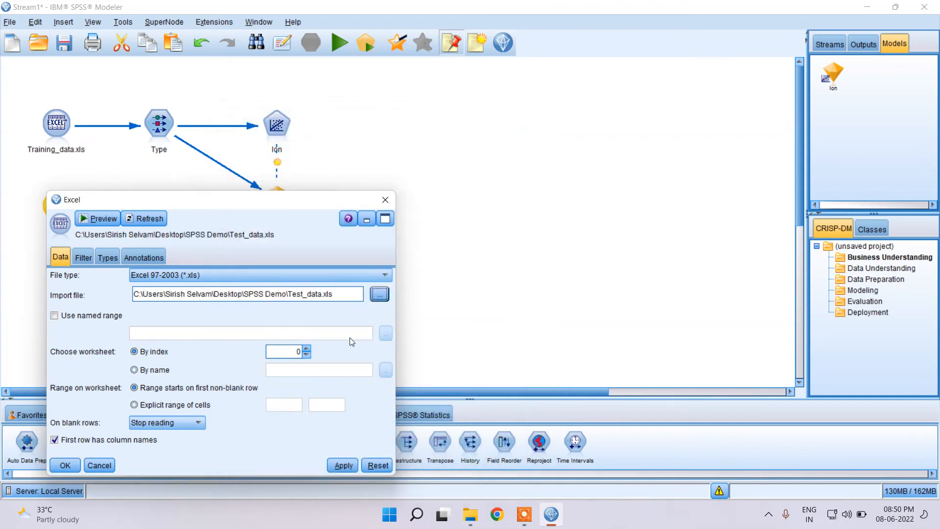
pyautogui.click(343, 465)
pyautogui.click(65, 465)
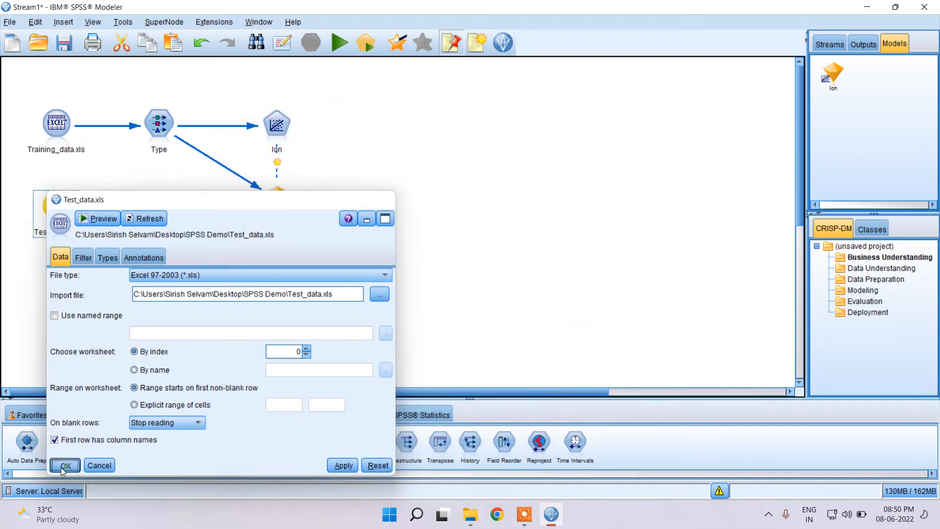
# In the Type node for the test data, set Ion's role to Target, read the field values, and accept the settings
pyautogui.doubleClick(147, 215)
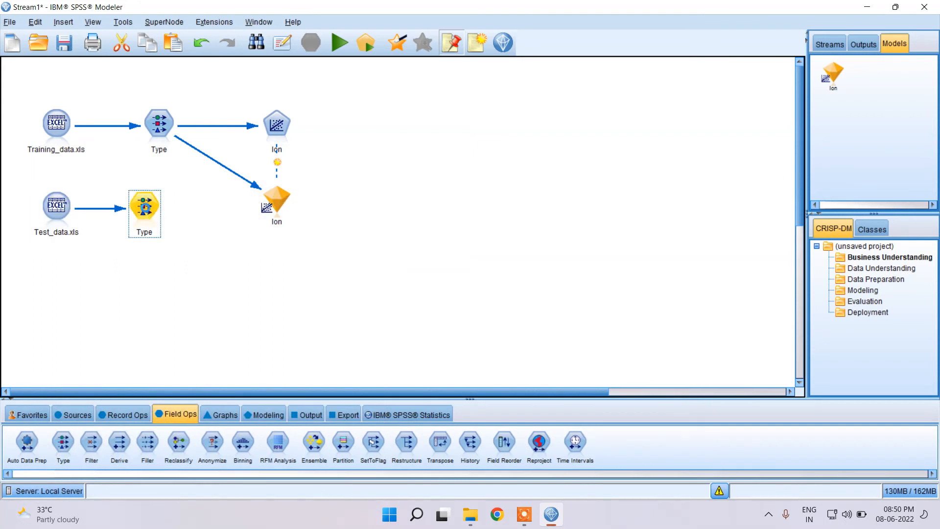
pyautogui.scroll(-1, 447, 302)
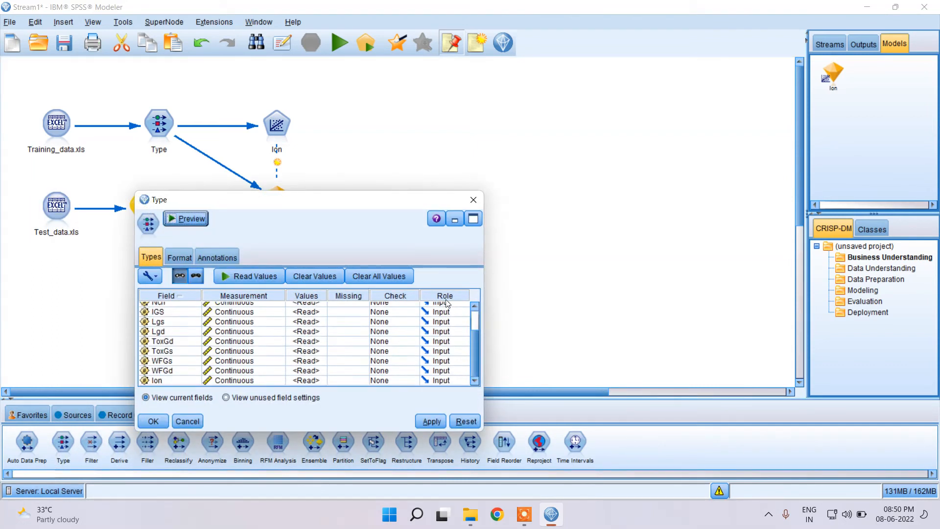
pyautogui.click(443, 380)
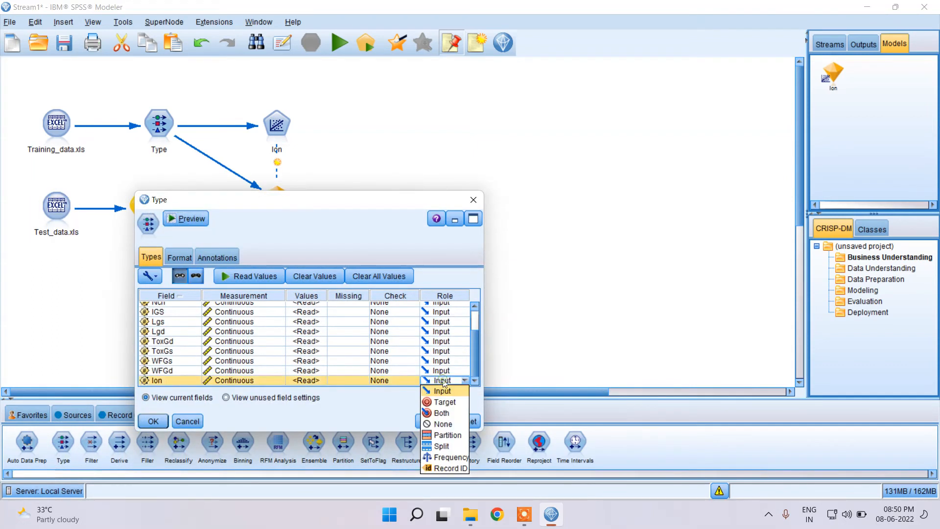
pyautogui.click(450, 405)
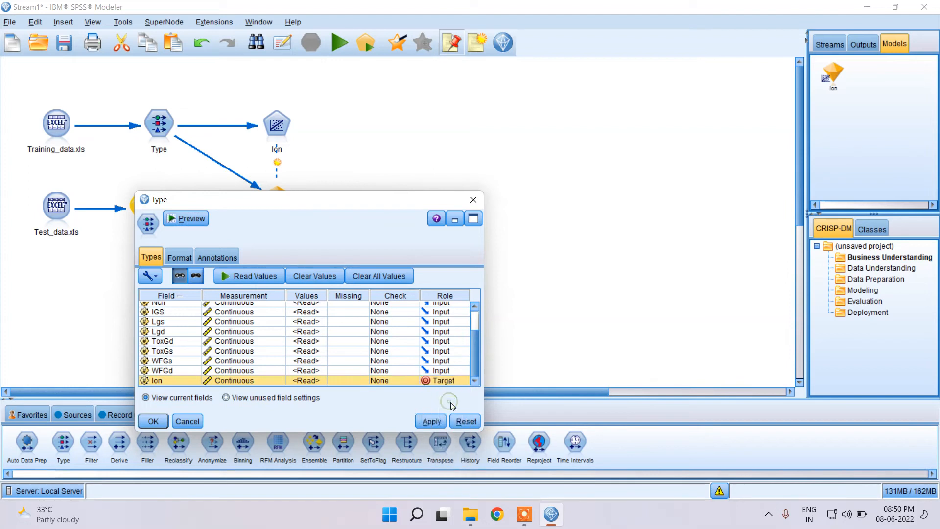
pyautogui.click(262, 278)
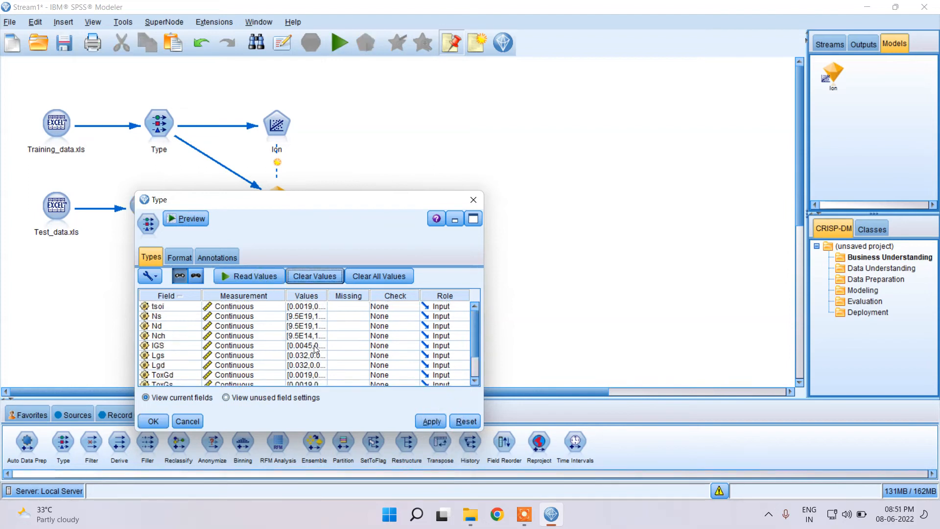
pyautogui.click(153, 421)
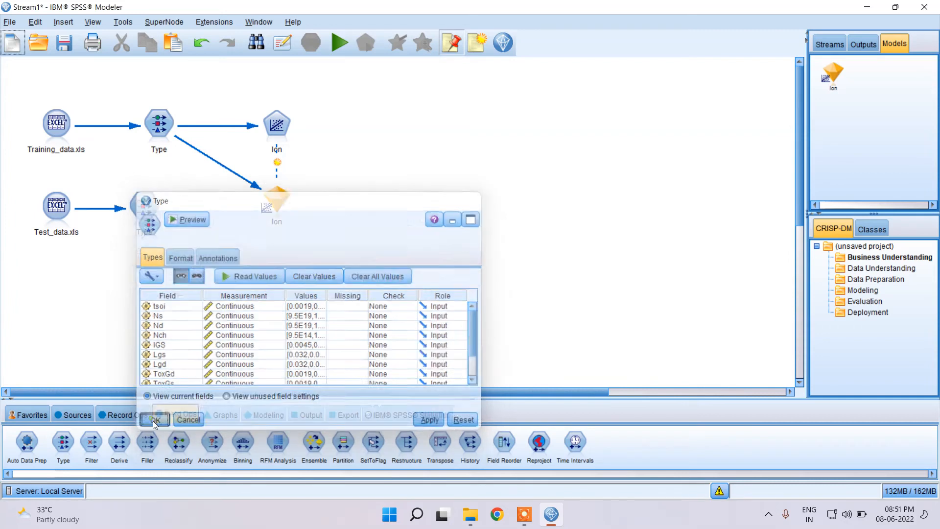
# Align the Ion model nugget with the test branch and connect the test data's Type node to it, replacing the nugget's existing connection
pyautogui.moveTo(275, 205); pyautogui.dragTo(278, 213)
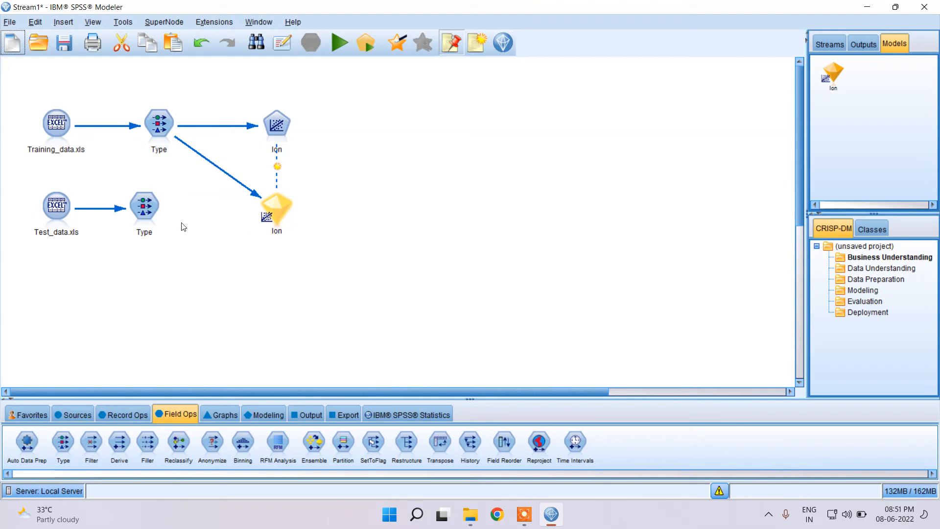
pyautogui.click(149, 210)
pyautogui.rightClick(150, 210)
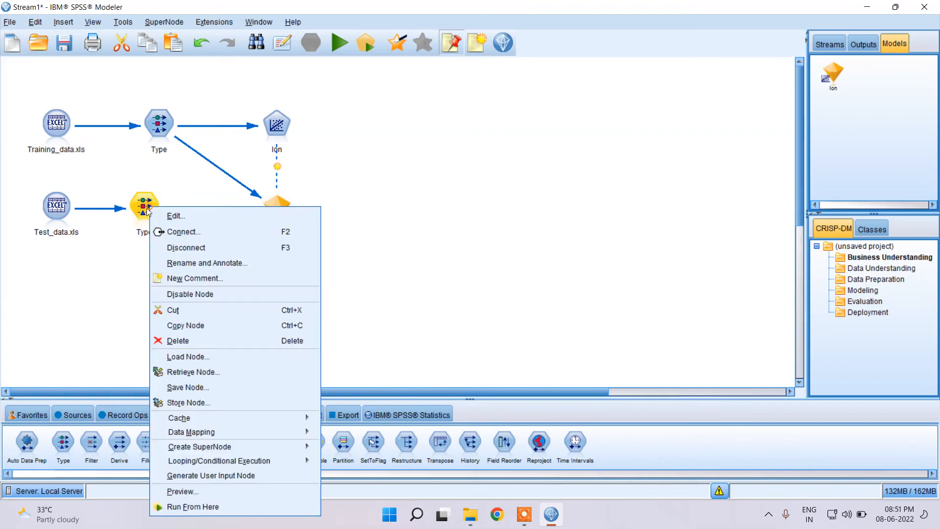
pyautogui.click(190, 233)
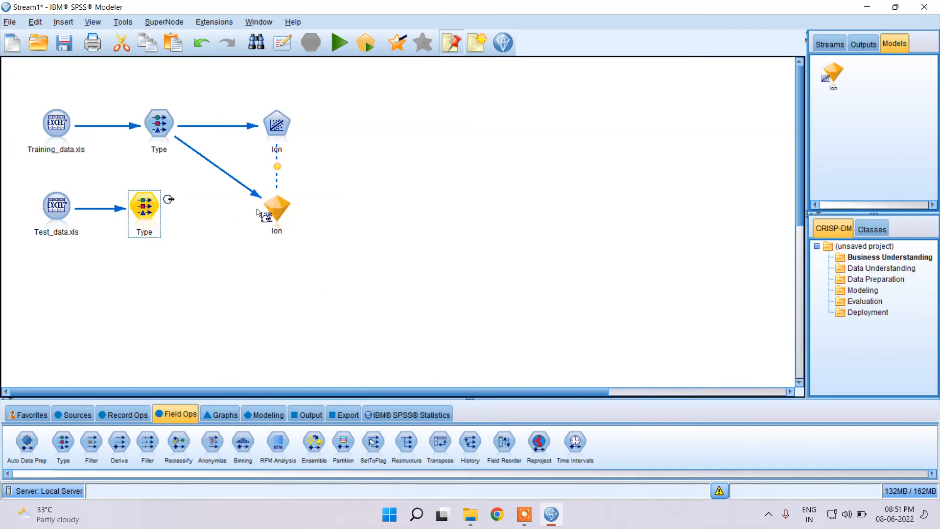
pyautogui.click(273, 210)
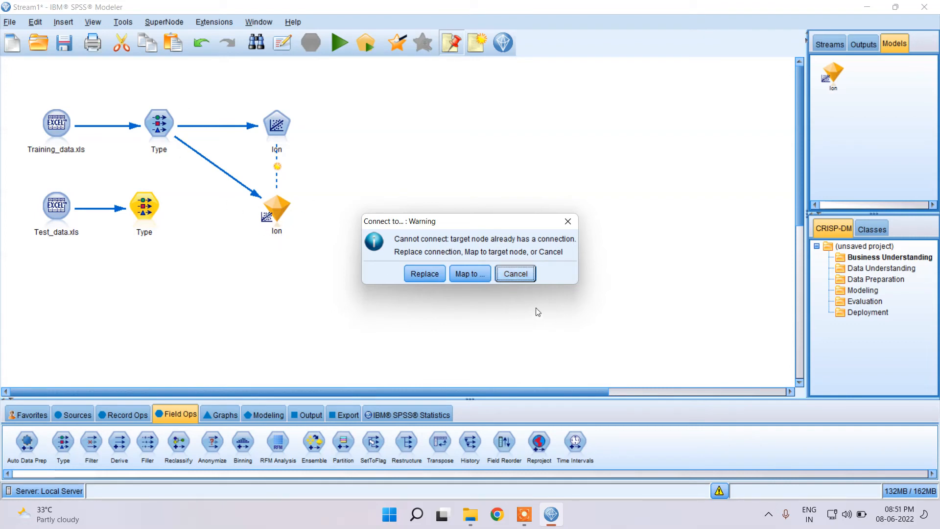
pyautogui.click(415, 276)
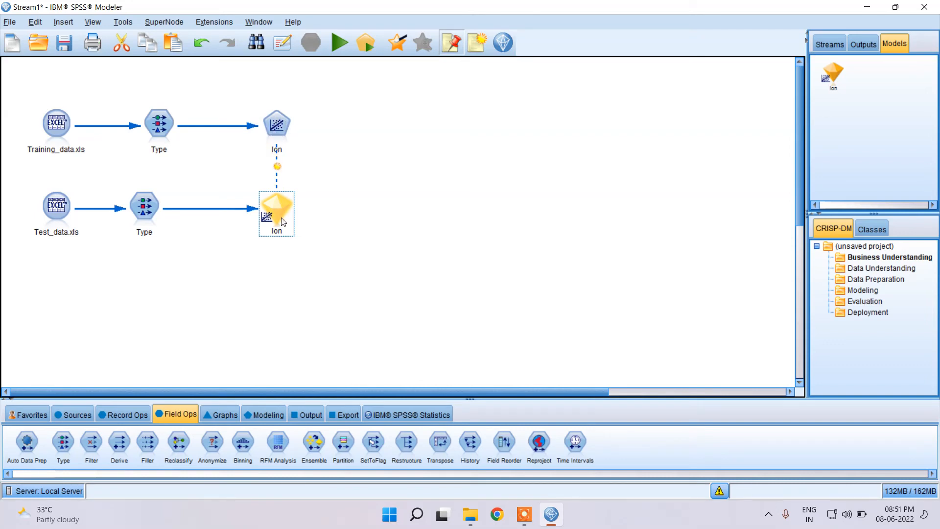
# Add another Type node after the Ion model nugget and connect the nugget to it
pyautogui.click(328, 209)
pyautogui.click(70, 442)
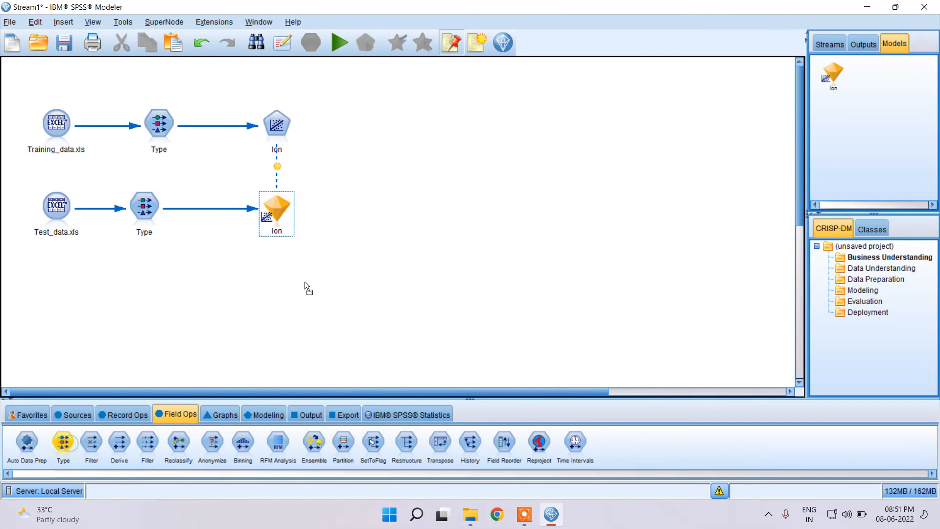
pyautogui.click(370, 213)
pyautogui.moveTo(376, 216); pyautogui.dragTo(383, 216)
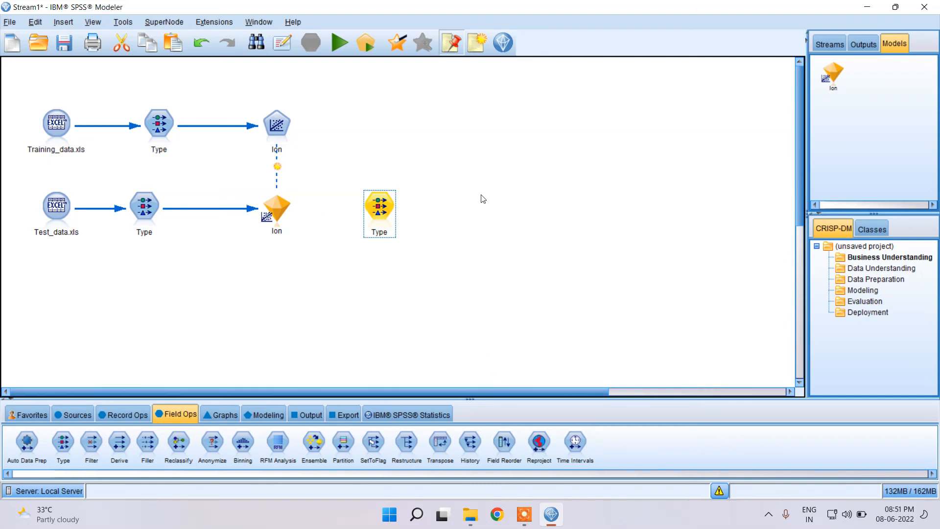
pyautogui.rightClick(281, 207)
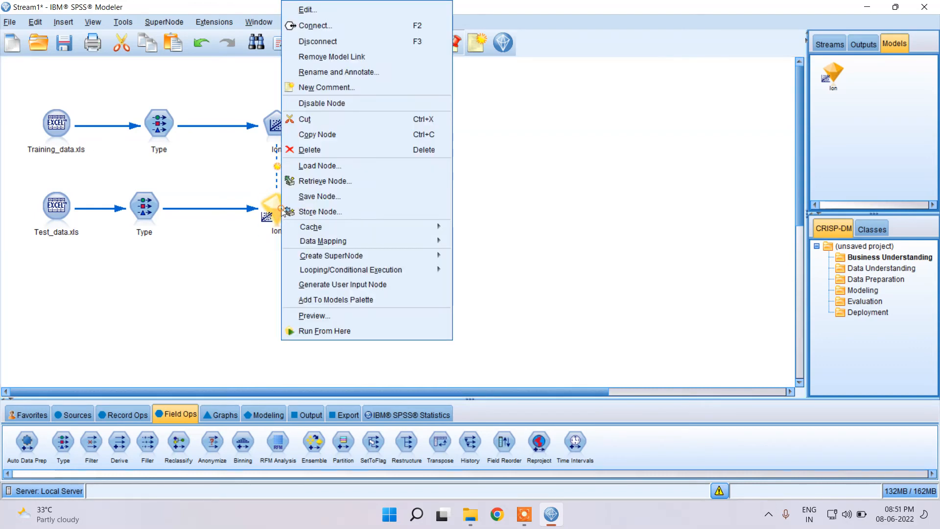
pyautogui.click(332, 24)
pyautogui.click(379, 206)
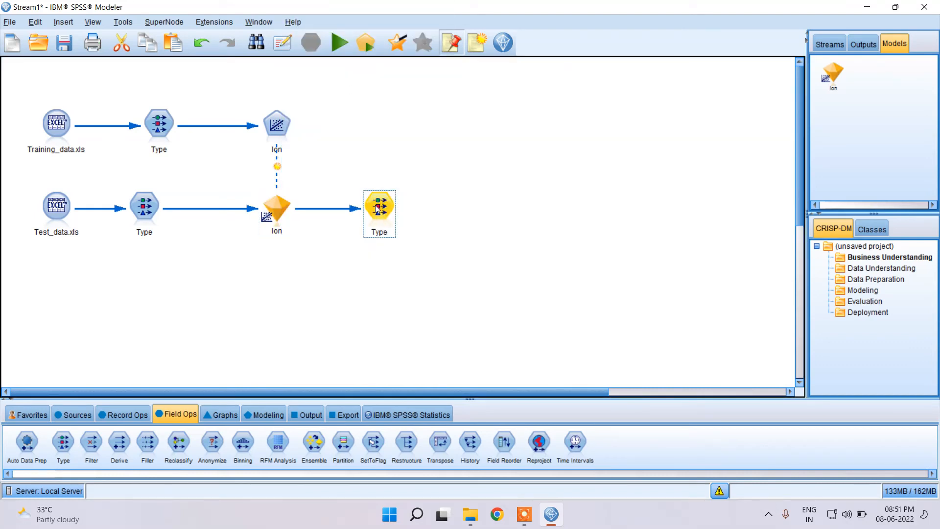
# In the Type node after the Ion model nugget, set the role of $E-Ion to Target and accept the settings
pyautogui.doubleClick(377, 208)
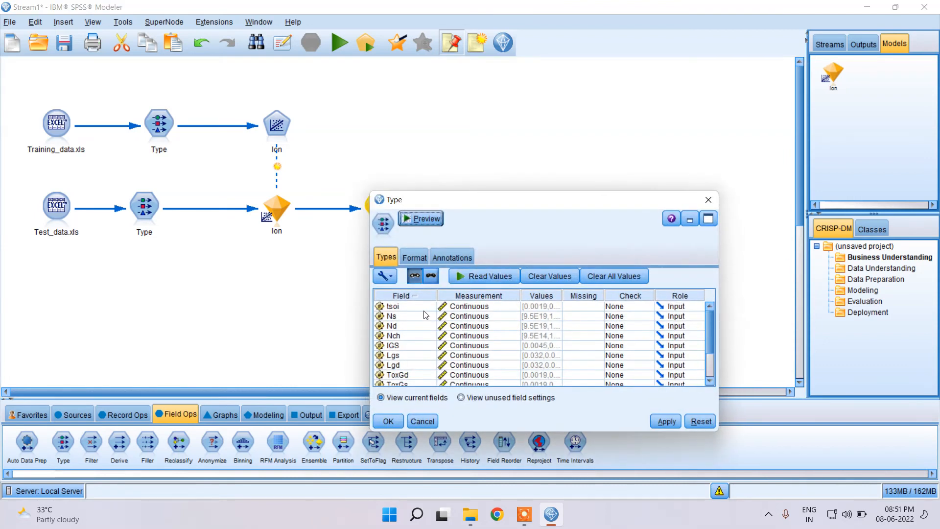
pyautogui.scroll(-3, 410, 357)
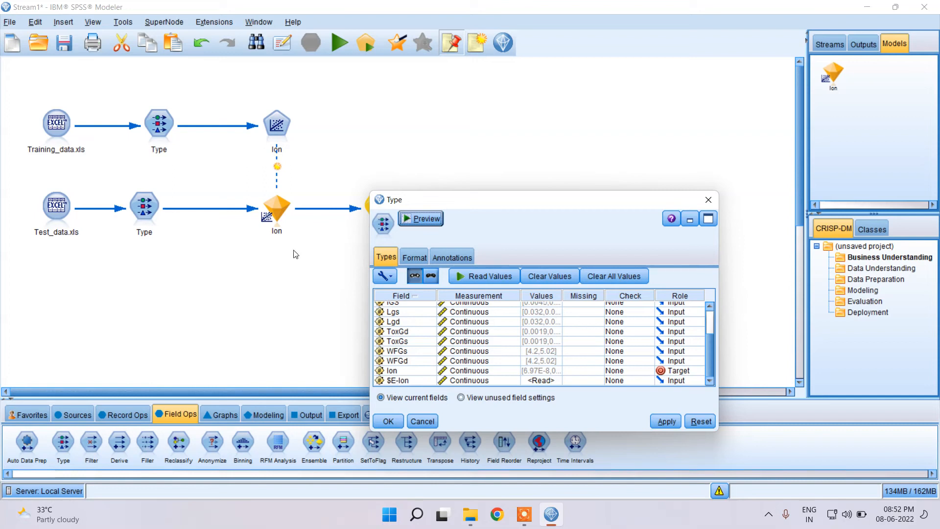
pyautogui.click(676, 380)
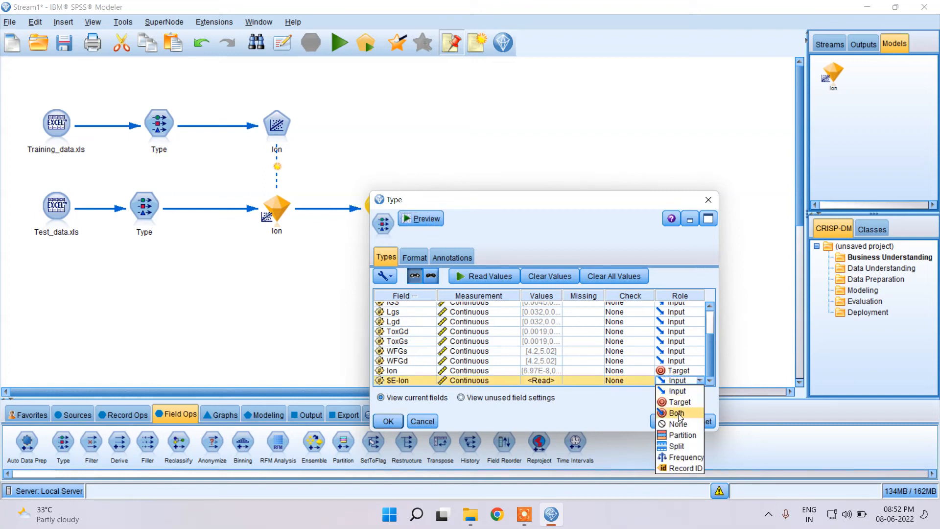
pyautogui.click(678, 402)
pyautogui.click(666, 421)
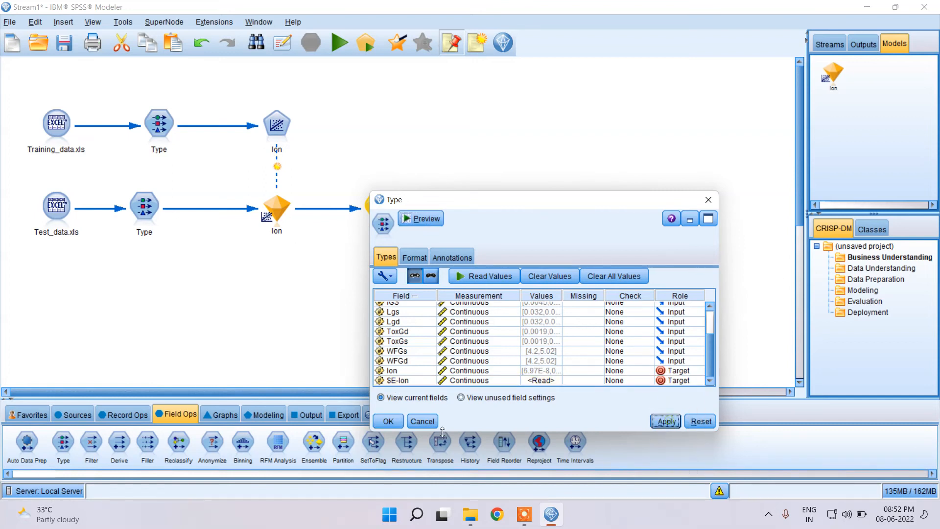
pyautogui.click(388, 421)
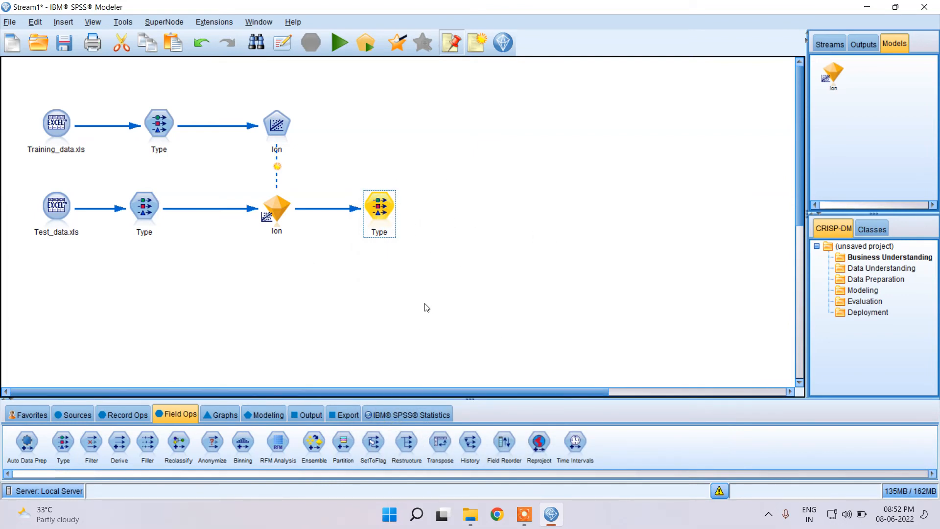
# Add Table, Analysis and Statistics output nodes connected to the Type node after the nugget, and run the stream
pyautogui.click(308, 414)
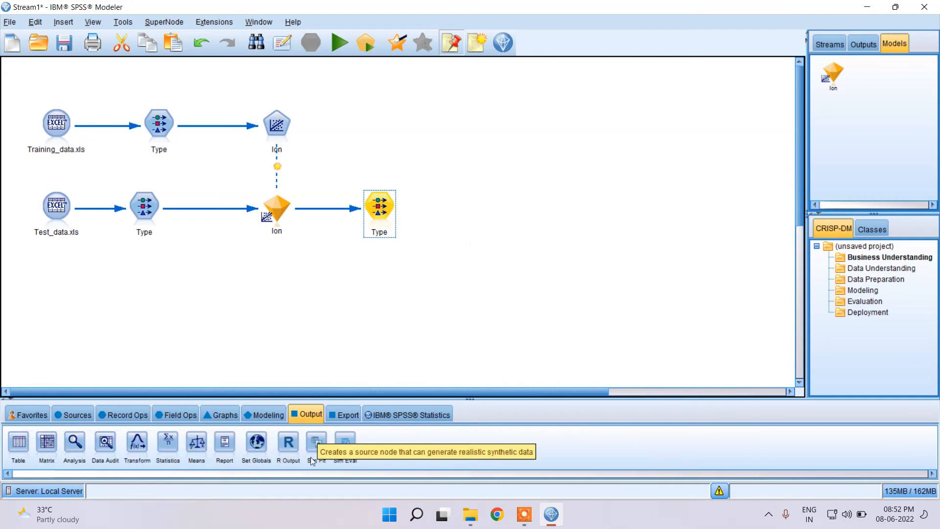
pyautogui.click(24, 445)
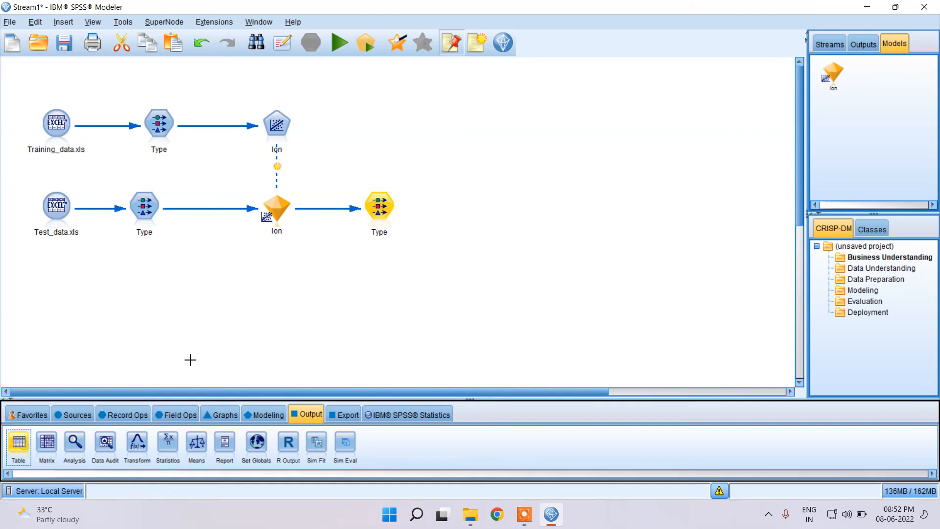
pyautogui.doubleClick(15, 444)
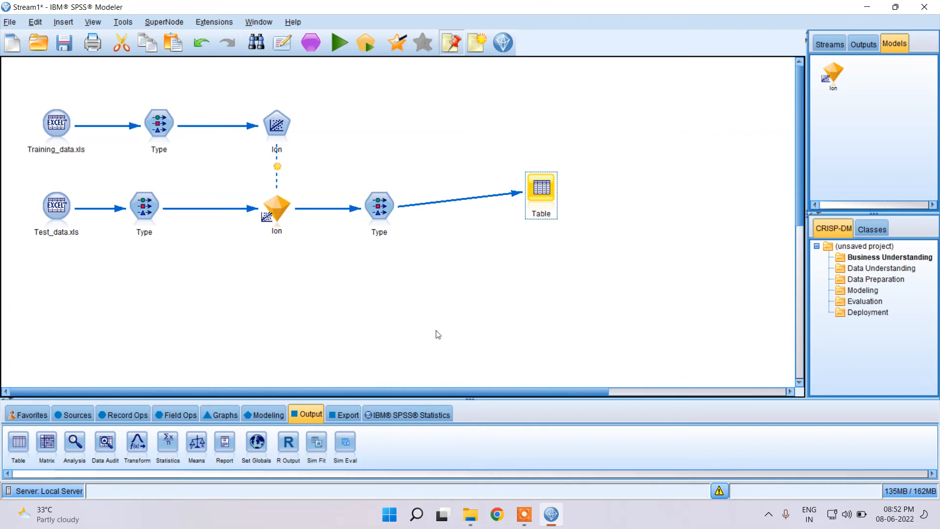
pyautogui.doubleClick(80, 442)
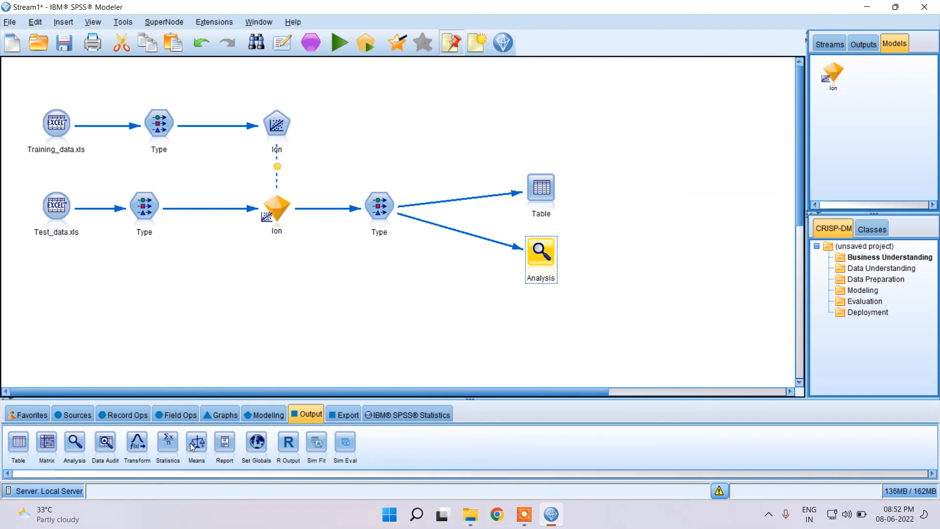
pyautogui.doubleClick(171, 445)
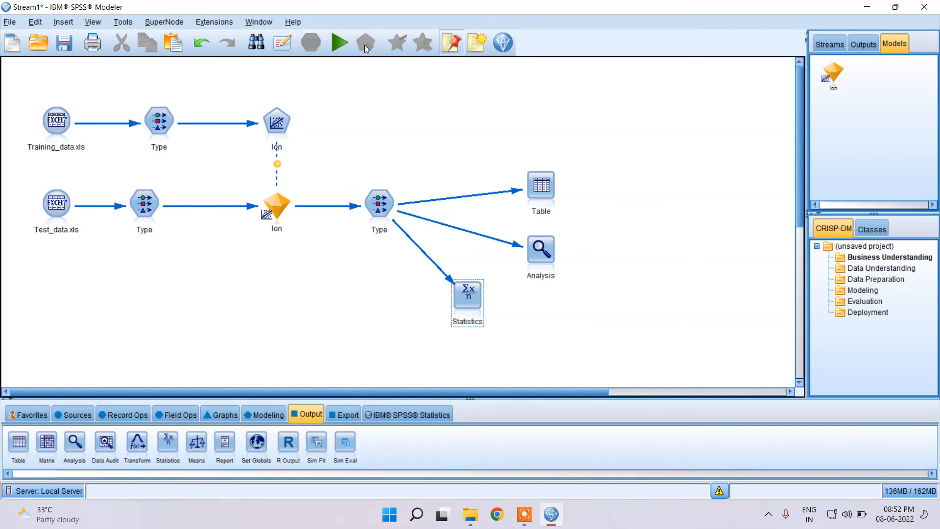
pyautogui.click(338, 45)
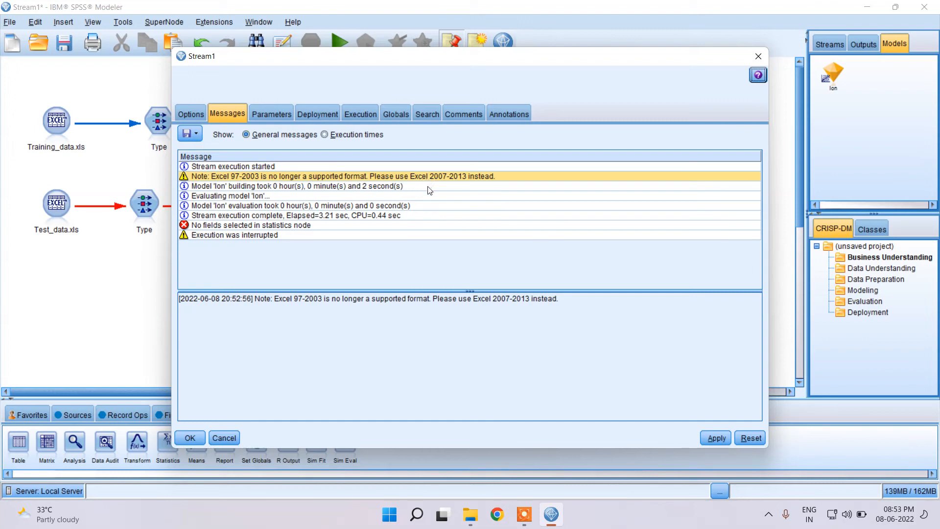
pyautogui.click(759, 56)
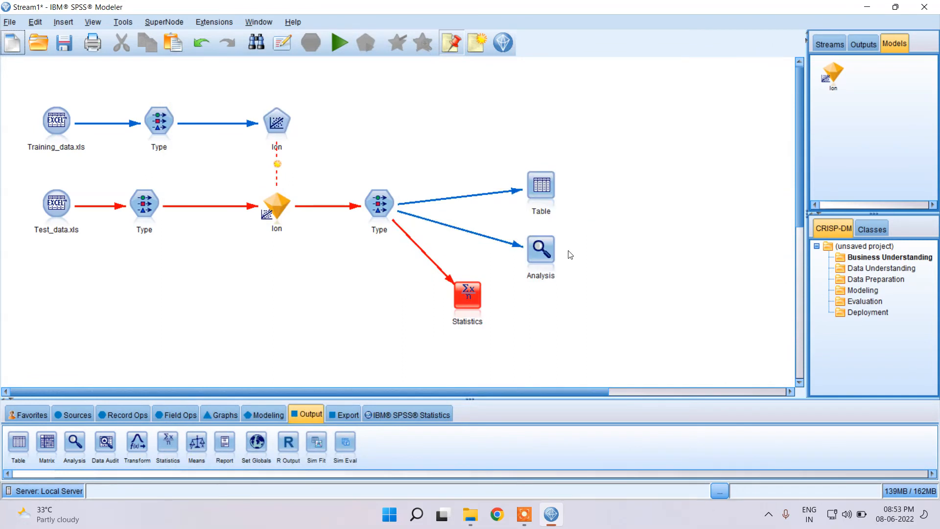
# In the Statistics node, choose Ion and $E-Ion as the fields to examine and accept the settings
pyautogui.doubleClick(469, 295)
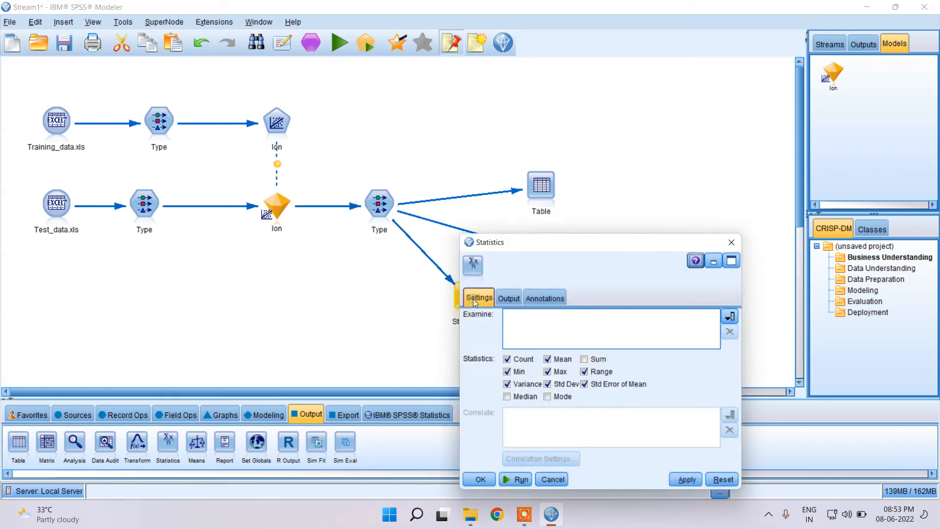
pyautogui.moveTo(606, 240); pyautogui.dragTo(570, 145)
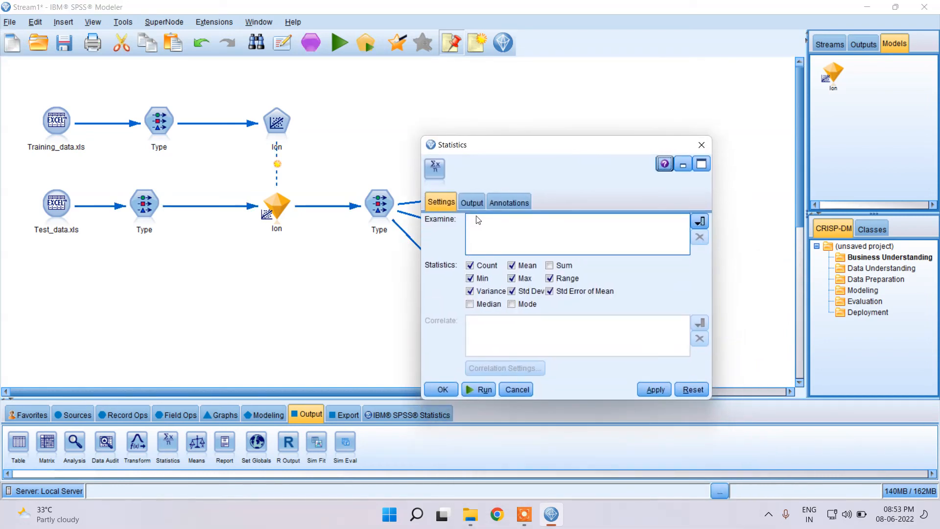
pyautogui.click(699, 222)
pyautogui.scroll(-2, 587, 243)
pyautogui.click(526, 251)
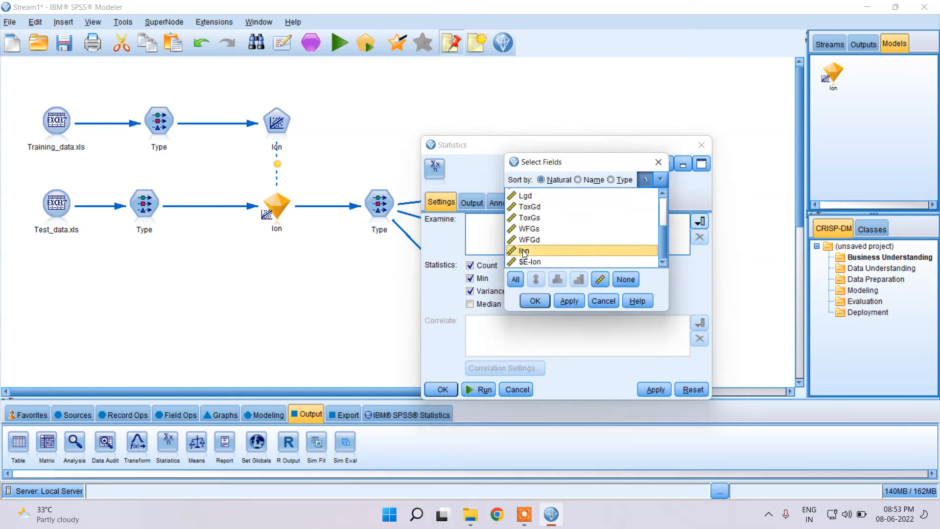
pyautogui.click(532, 261)
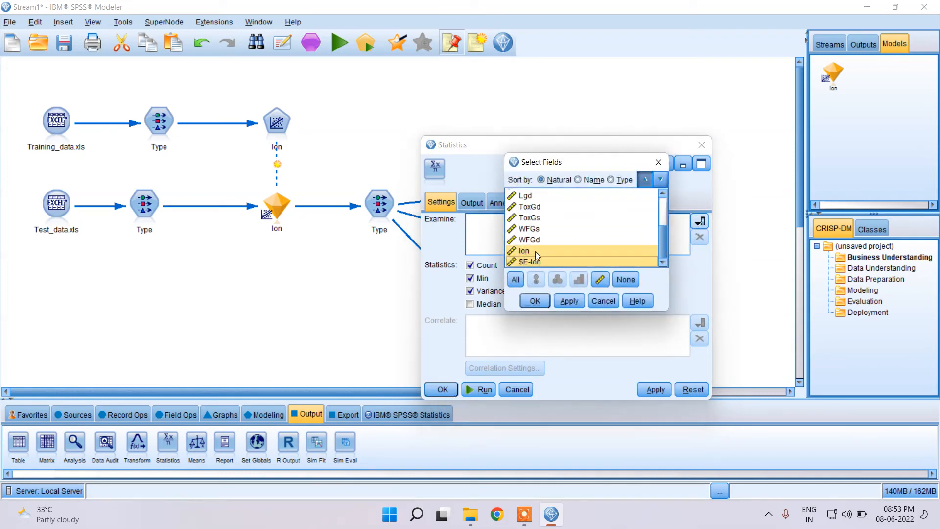
pyautogui.click(535, 301)
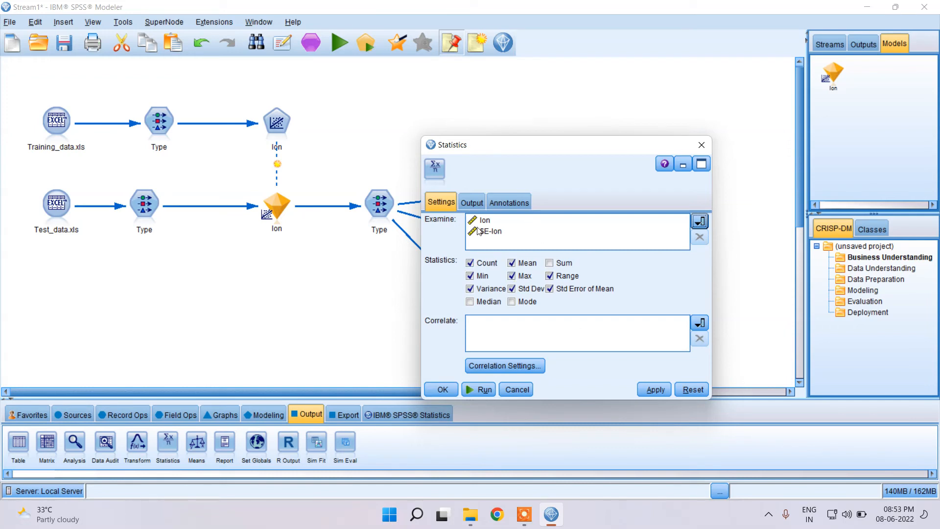
pyautogui.click(655, 389)
pyautogui.click(442, 390)
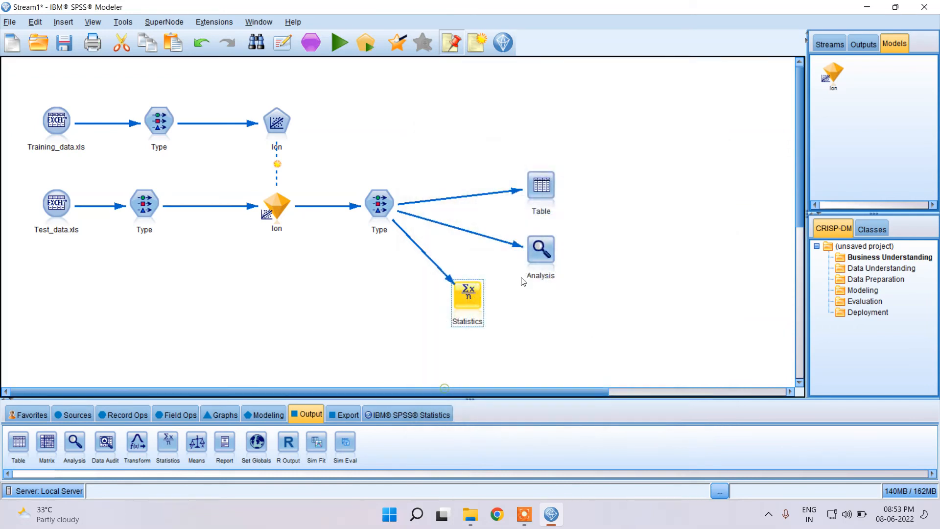
# Review the Analysis node's analysis, output and annotation settings and accept the defaults
pyautogui.click(542, 249)
pyautogui.doubleClick(542, 249)
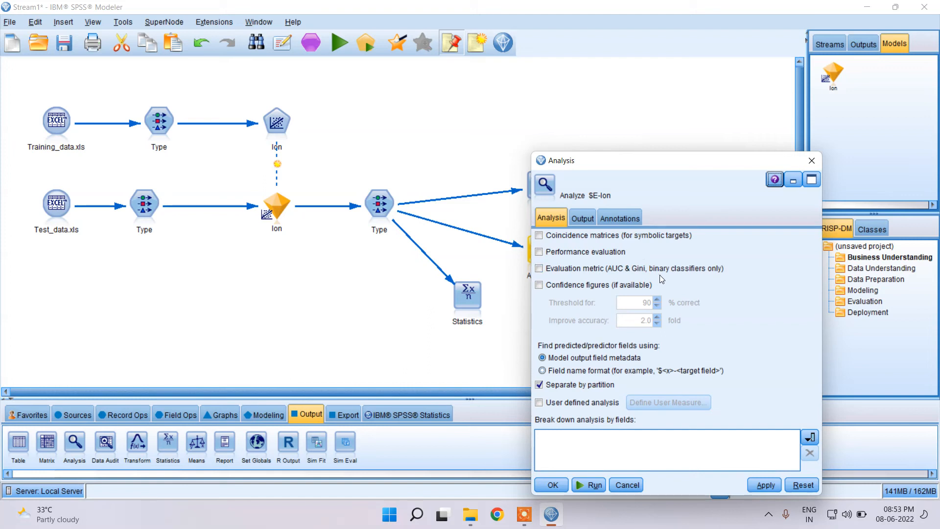
pyautogui.click(582, 218)
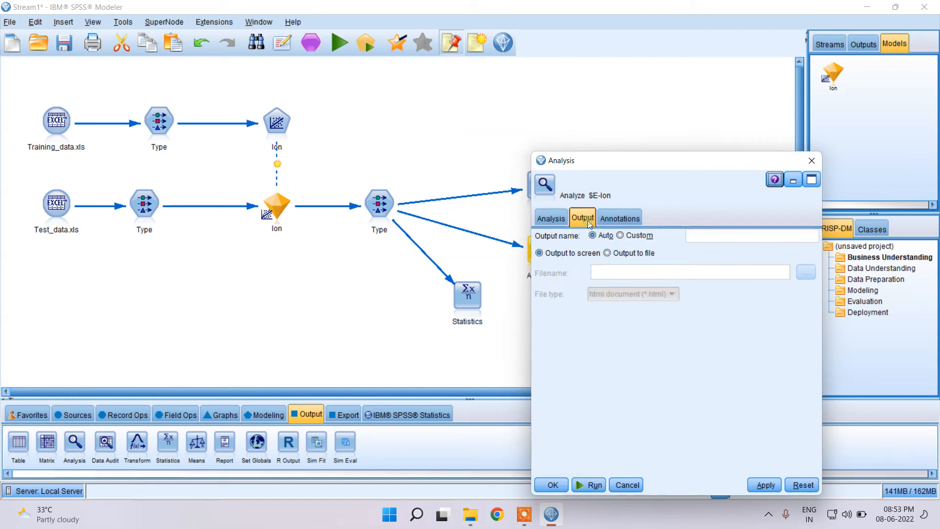
pyautogui.click(621, 219)
pyautogui.click(548, 217)
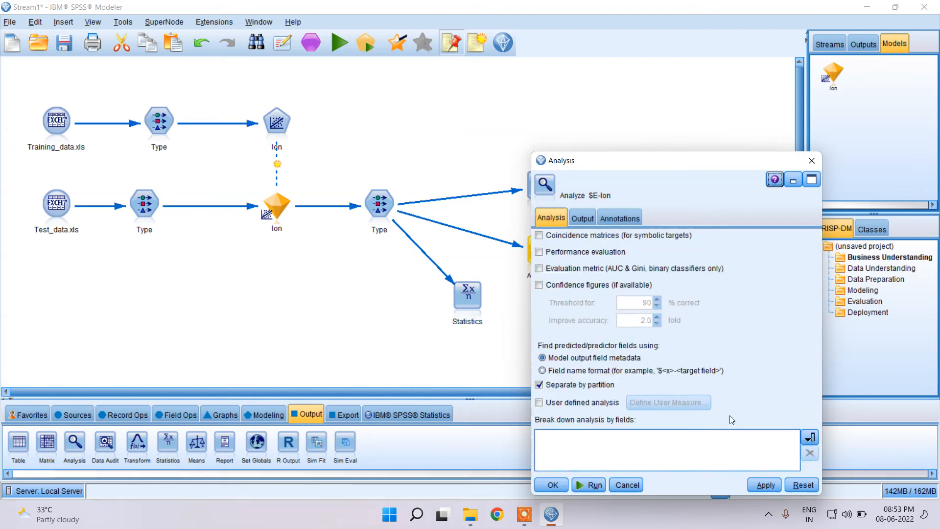
pyautogui.click(765, 485)
pyautogui.click(553, 484)
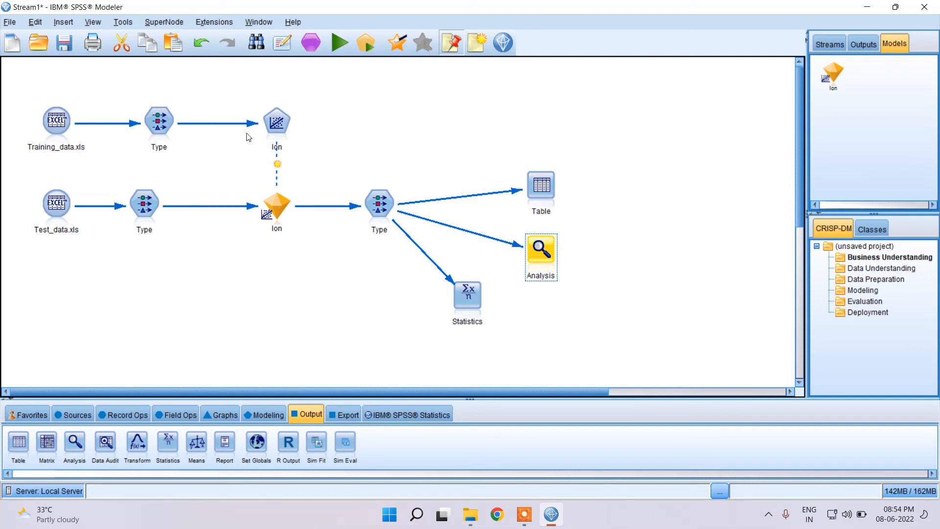
# Shift the Ion modeling node, the Ion nugget and the Type node after it rightward to make room in the training branch
pyautogui.moveTo(277, 122); pyautogui.dragTo(336, 123)
pyautogui.click(287, 218)
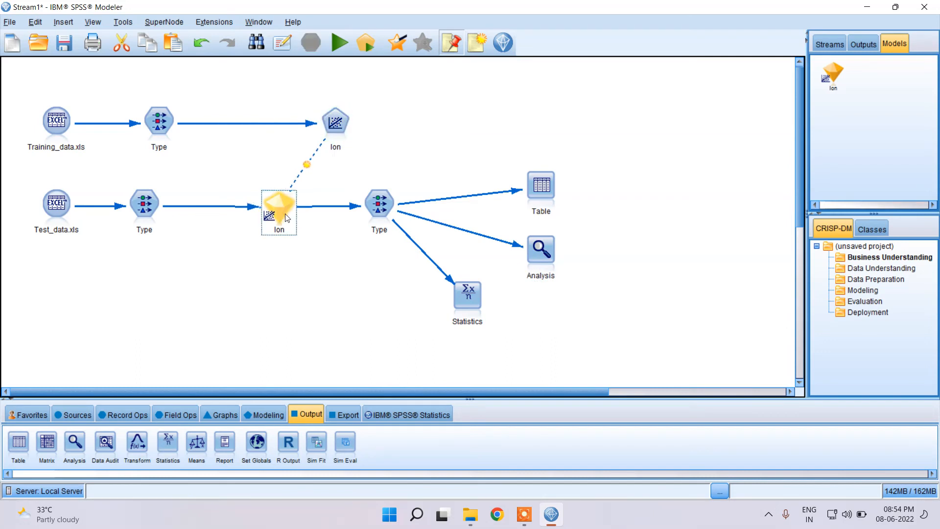
pyautogui.moveTo(287, 218); pyautogui.dragTo(314, 226)
pyautogui.moveTo(380, 204); pyautogui.dragTo(395, 205)
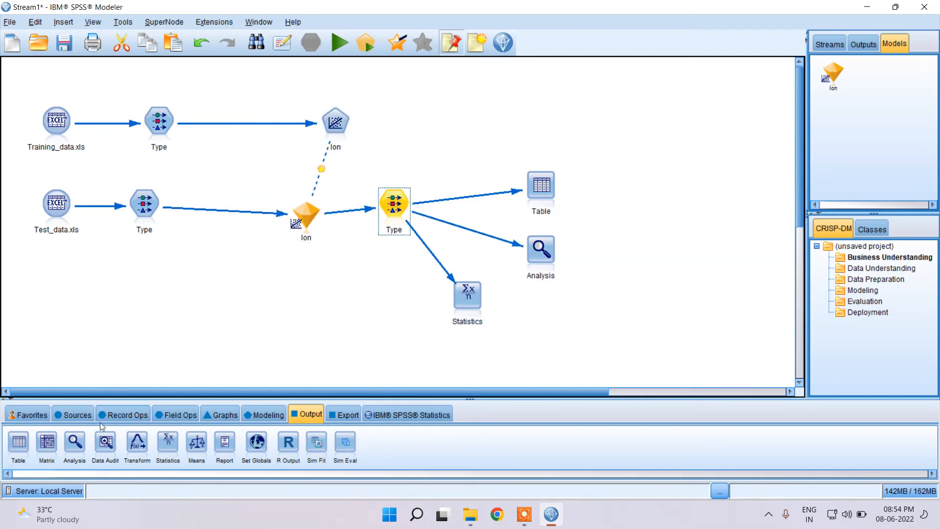
pyautogui.click(117, 415)
pyautogui.click(176, 414)
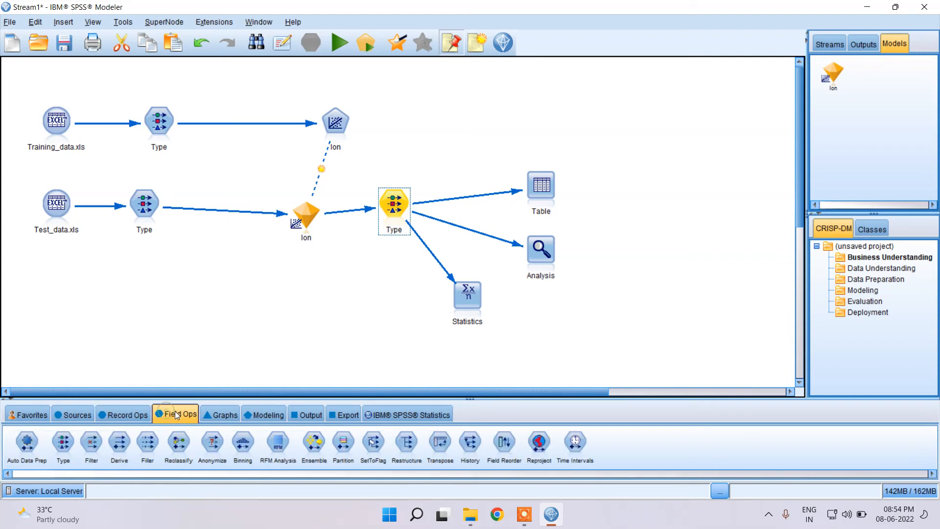
pyautogui.doubleClick(351, 446)
pyautogui.moveTo(464, 214); pyautogui.dragTo(456, 128)
pyautogui.rightClick(456, 126)
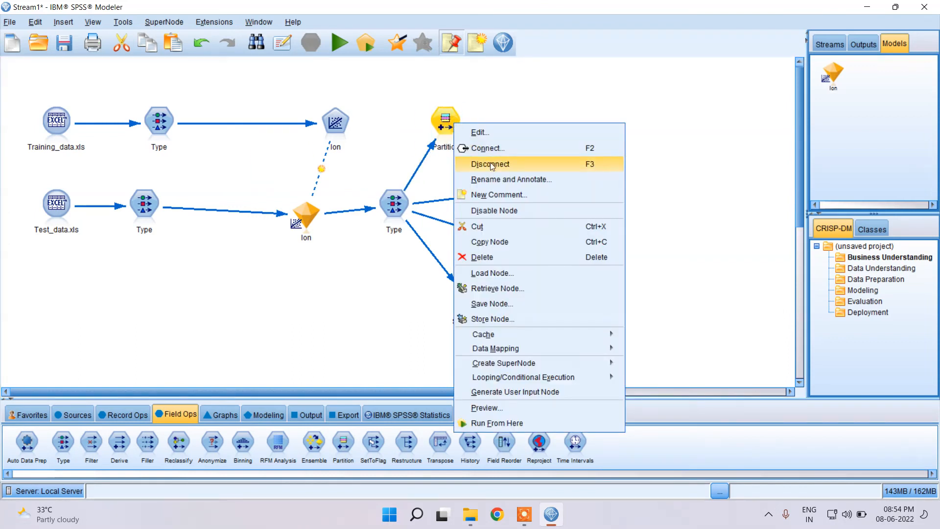
pyautogui.click(489, 257)
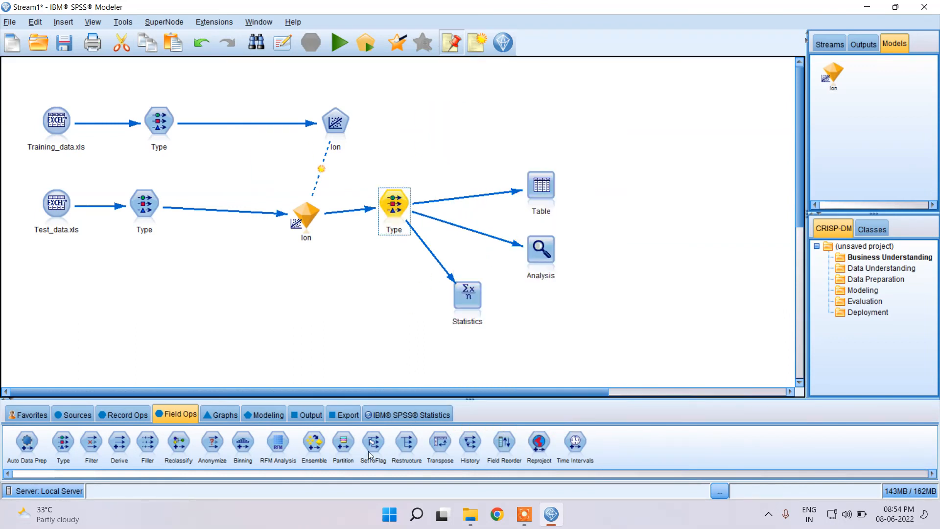
# Insert a Partition node between the training data's Type node and the Ion modeling node, replacing the modeling node's existing connection
pyautogui.moveTo(350, 445); pyautogui.dragTo(233, 124)
pyautogui.rightClick(171, 121)
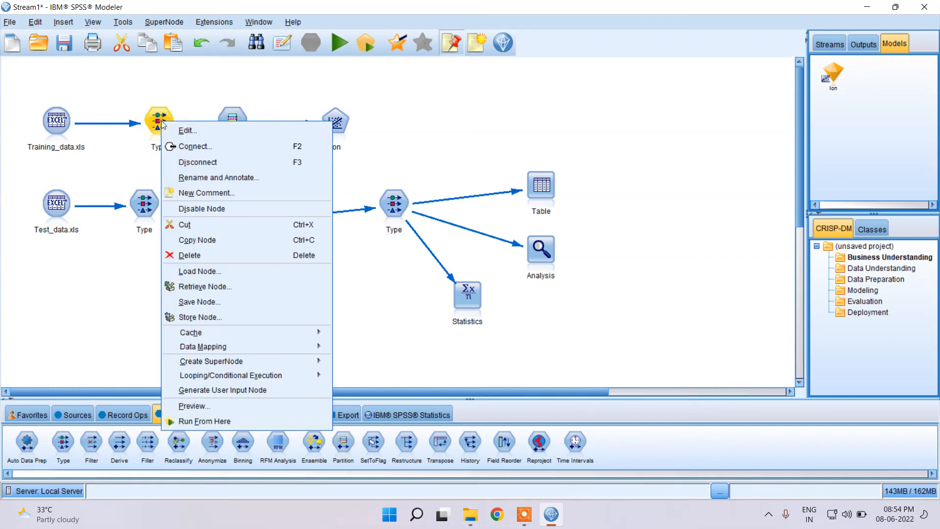
pyautogui.click(190, 142)
pyautogui.click(241, 122)
pyautogui.rightClick(235, 118)
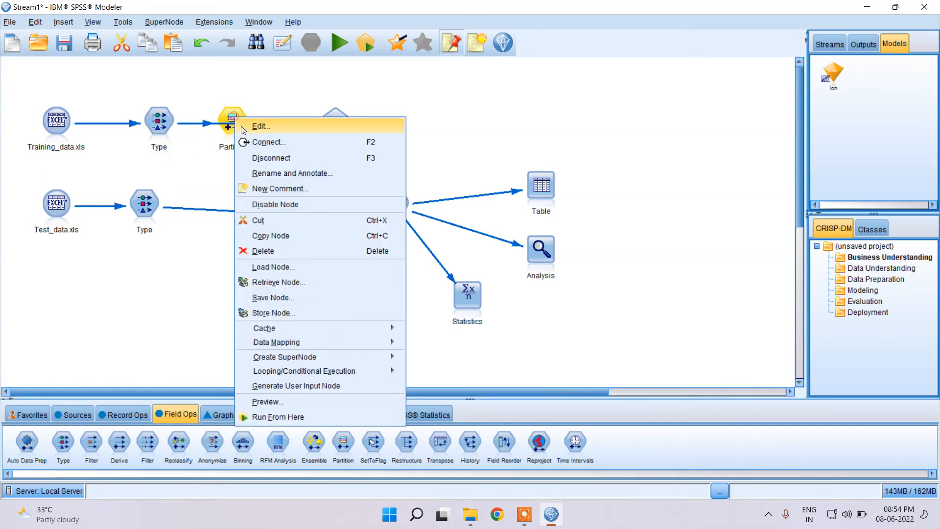
pyautogui.click(265, 142)
pyautogui.click(335, 121)
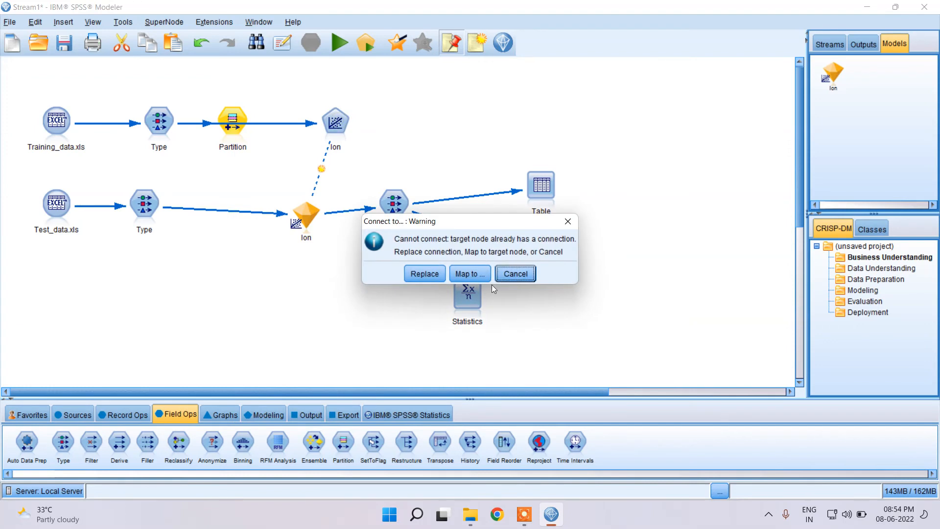
pyautogui.click(423, 274)
pyautogui.moveTo(239, 132); pyautogui.dragTo(253, 132)
# In the Partition node, set the training partition size to 80 and the testing partition size to 20, and accept the settings
pyautogui.doubleClick(239, 128)
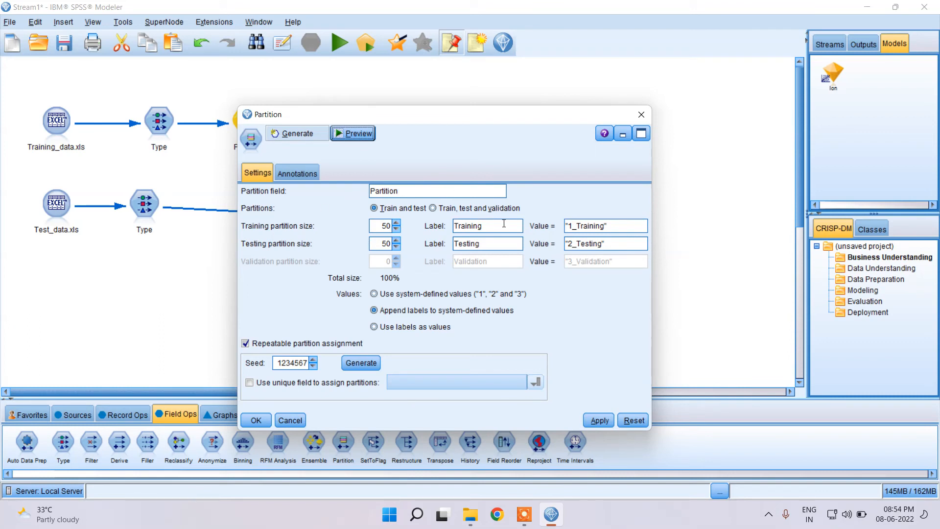
pyautogui.doubleClick(381, 226)
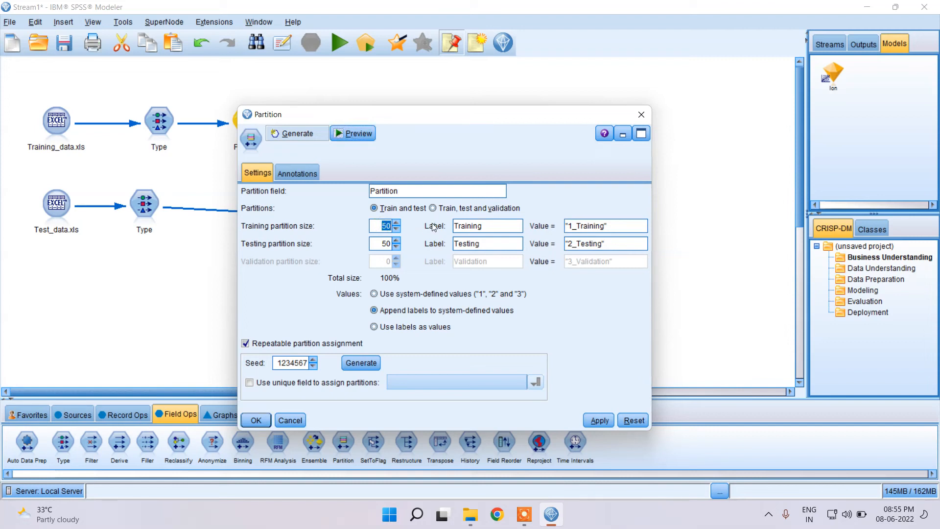
pyautogui.write('80')
pyautogui.doubleClick(380, 243)
pyautogui.write('2')
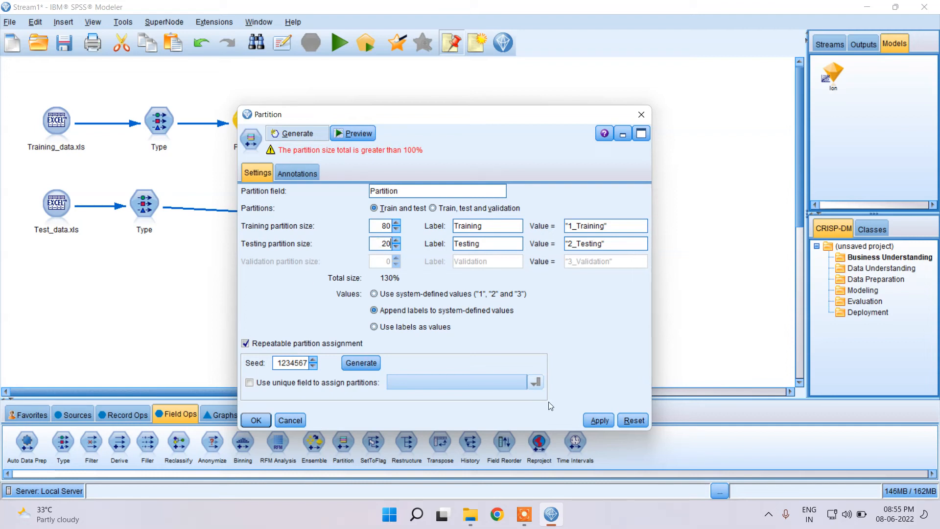
pyautogui.click(599, 420)
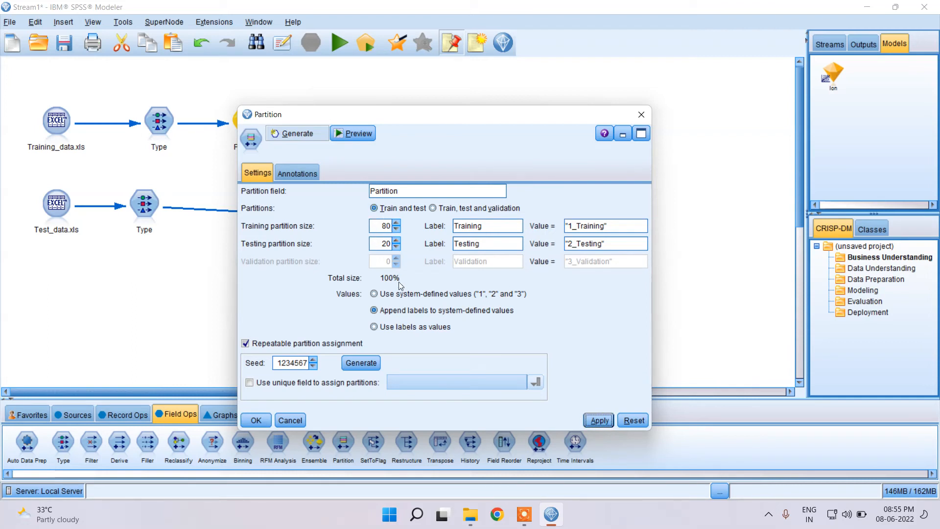
pyautogui.click(265, 420)
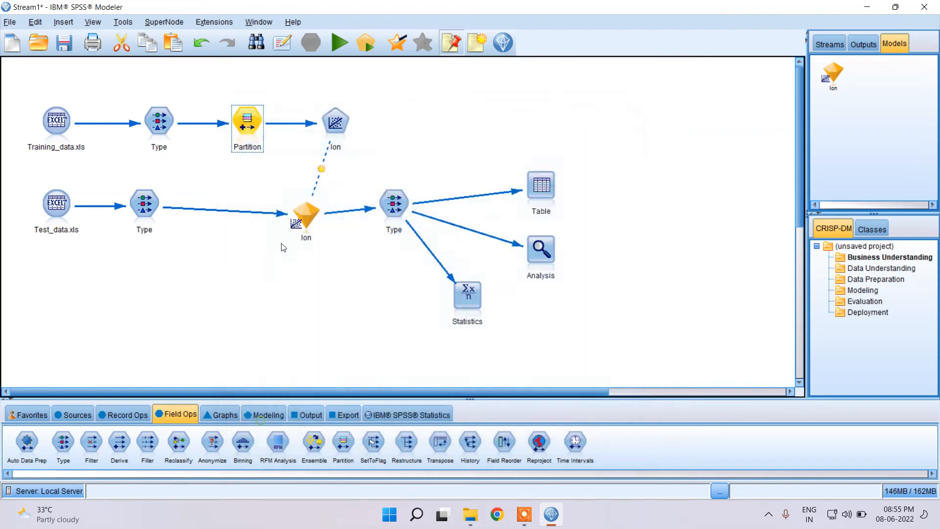
# Shift the Ion nugget, its following Type node and the Table, Analysis and Statistics nodes rightward, aligning the nugget beneath the Ion modeling node
pyautogui.moveTo(304, 221); pyautogui.dragTo(321, 221)
pyautogui.moveTo(390, 211); pyautogui.dragTo(405, 211)
pyautogui.moveTo(543, 190); pyautogui.dragTo(580, 190)
pyautogui.moveTo(552, 253); pyautogui.dragTo(589, 262)
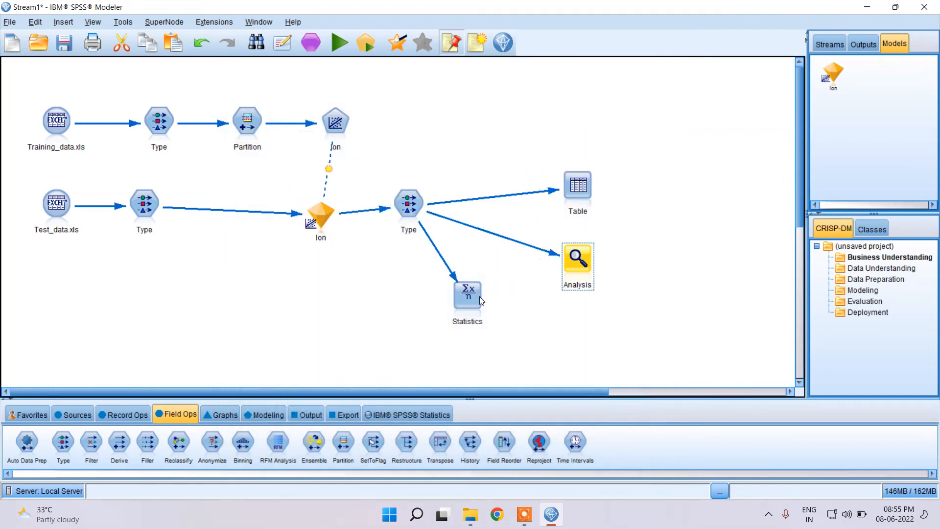
pyautogui.moveTo(478, 294); pyautogui.dragTo(521, 312)
pyautogui.moveTo(317, 218)
pyautogui.mouseDown()
pyautogui.moveTo(338, 200)
pyautogui.moveTo(332, 208)
pyautogui.mouseUp()
pyautogui.moveTo(574, 267); pyautogui.dragTo(590, 274)
# Review the Analysis node's analysis, output and annotation options and close it without changes
pyautogui.doubleClick(590, 274)
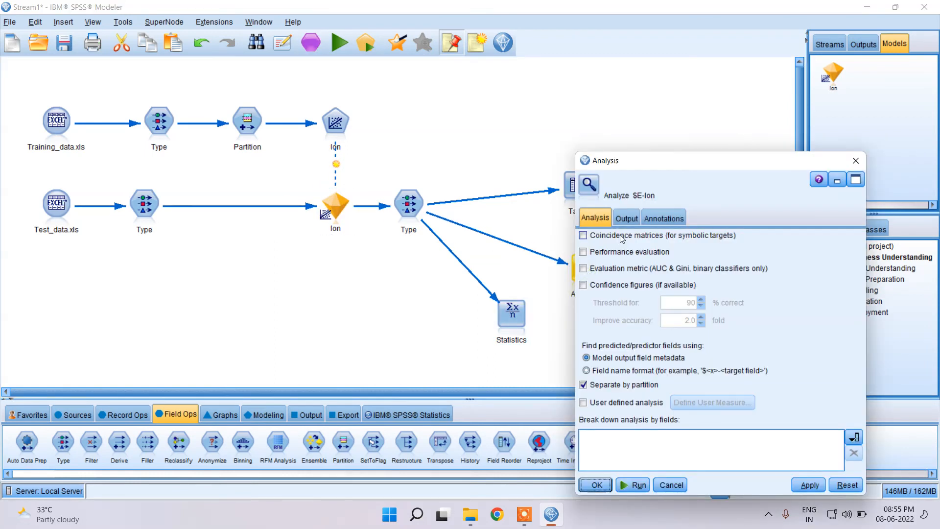
pyautogui.click(627, 218)
pyautogui.click(650, 219)
pyautogui.click(595, 218)
pyautogui.click(856, 161)
# Review the Table node's highlight, format, output and annotation settings and close it without changes
pyautogui.click(589, 183)
pyautogui.doubleClick(590, 184)
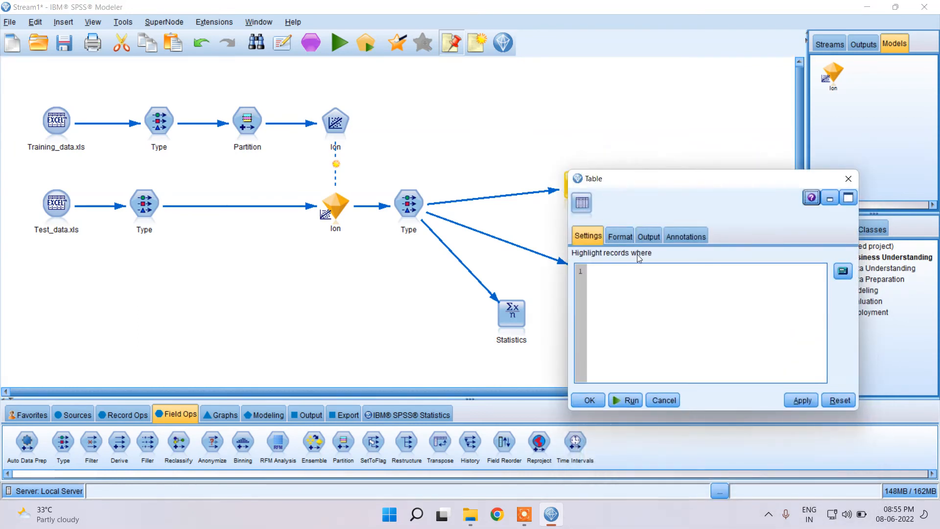
pyautogui.click(647, 236)
pyautogui.click(619, 236)
pyautogui.scroll(-2, 665, 294)
pyautogui.scroll(2, 665, 270)
pyautogui.click(587, 238)
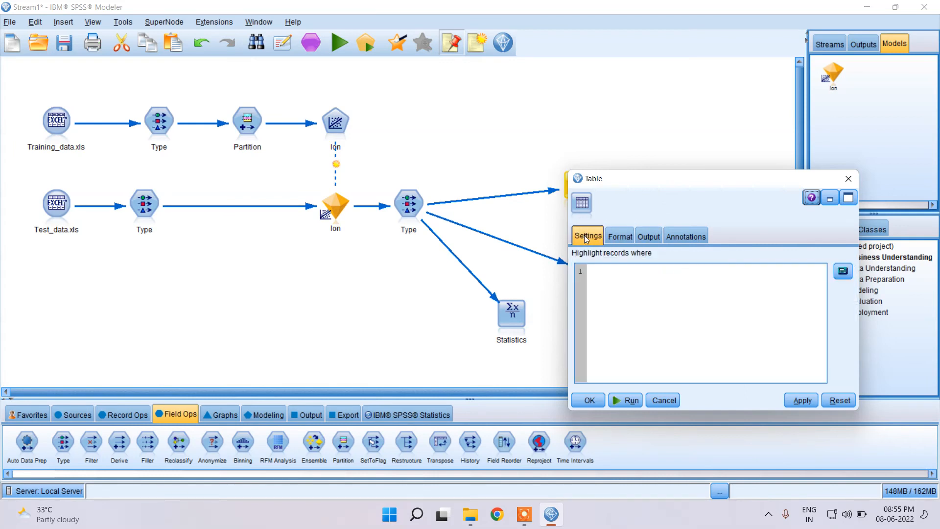
pyautogui.click(691, 237)
pyautogui.click(630, 239)
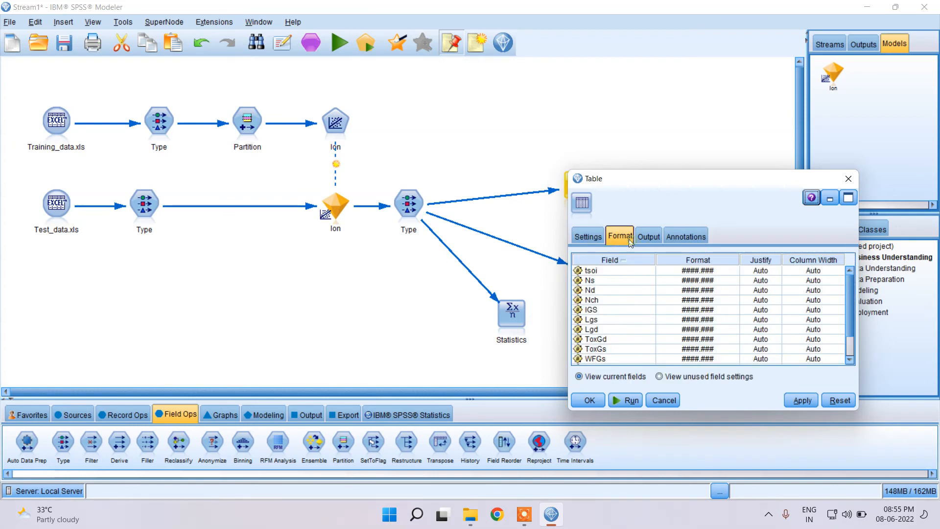
pyautogui.click(848, 178)
# Run the whole stream and spread the Analysis and Table output windows apart
pyautogui.click(339, 42)
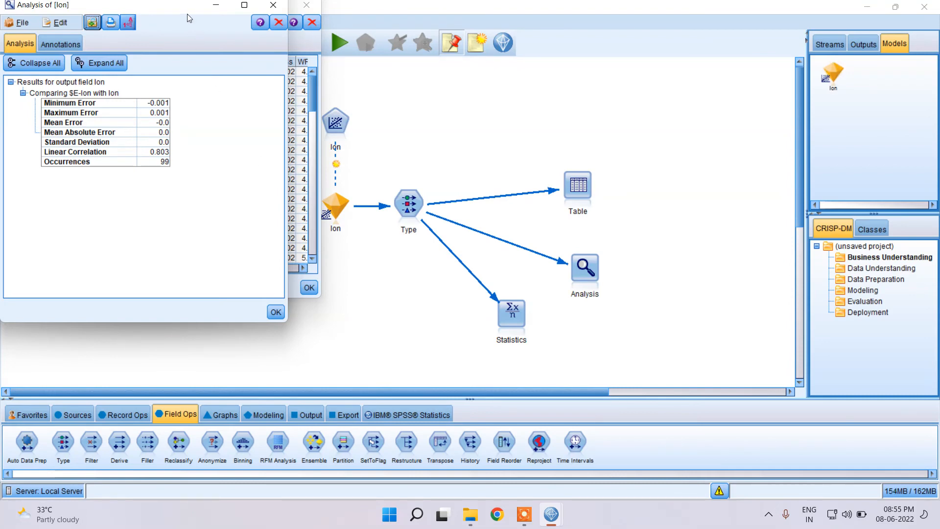
pyautogui.moveTo(188, 18); pyautogui.dragTo(712, 81)
pyautogui.moveTo(210, 8); pyautogui.dragTo(497, 65)
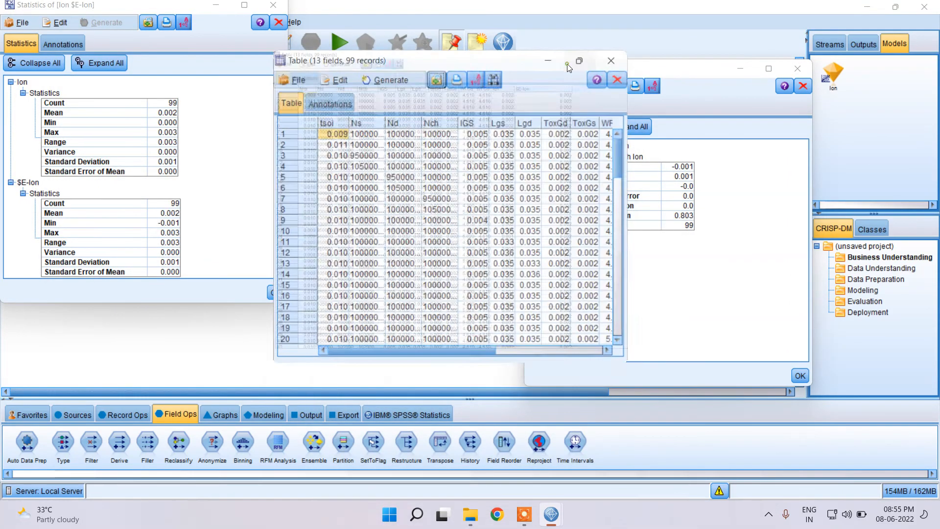
# Compare the Ion and $E-Ion columns in the maximized table output, and close the table, analysis and statistics outputs
pyautogui.click(569, 63)
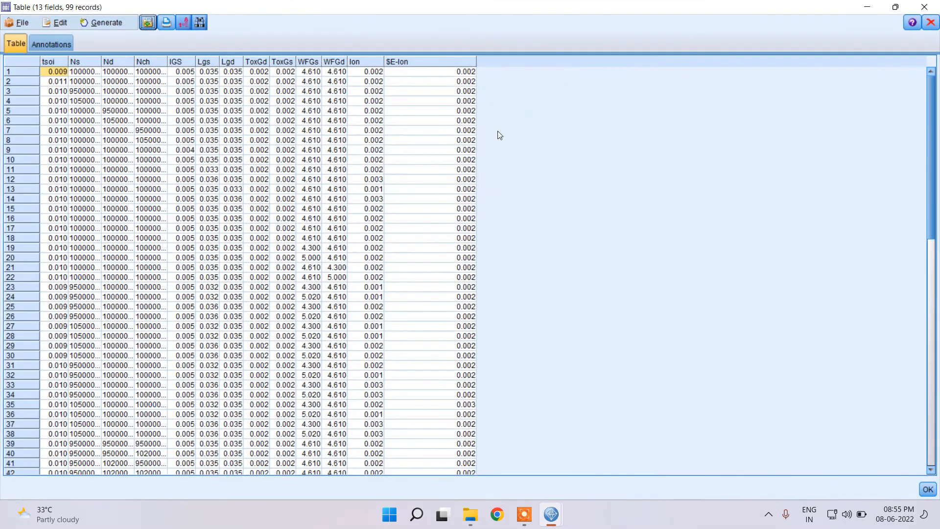
pyautogui.rightClick(368, 75)
pyautogui.click(362, 61)
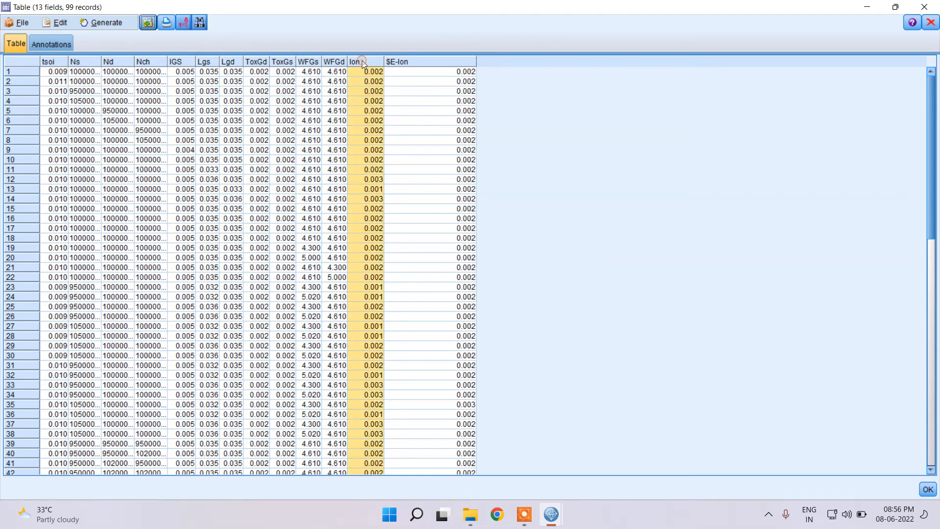
pyautogui.click(884, 14)
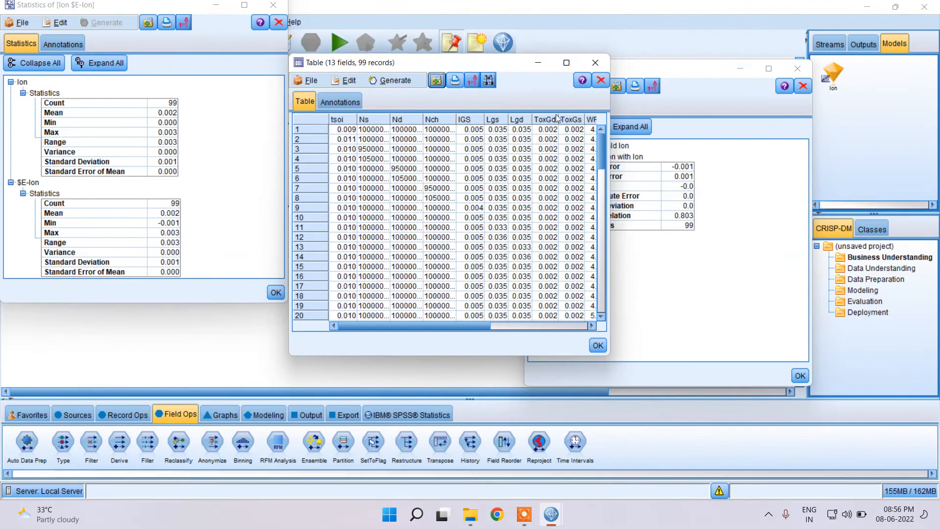
pyautogui.click(595, 62)
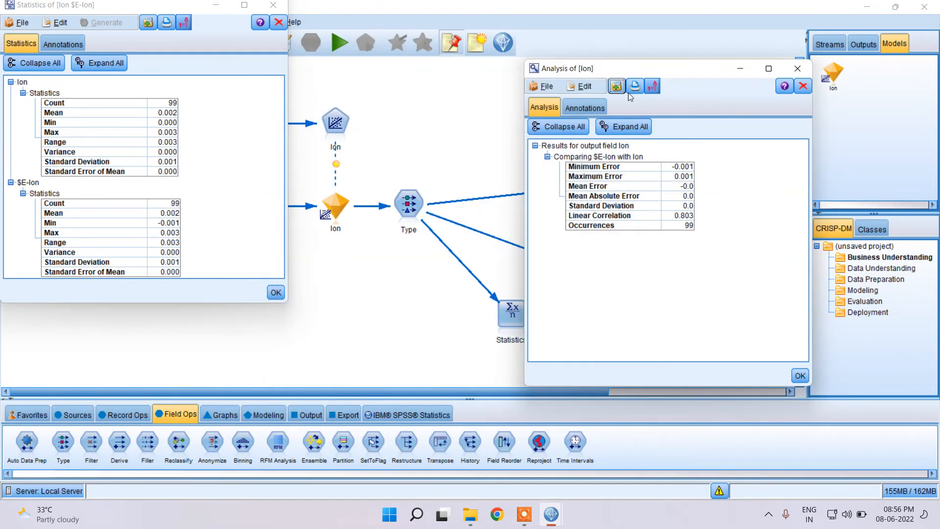
pyautogui.click(797, 68)
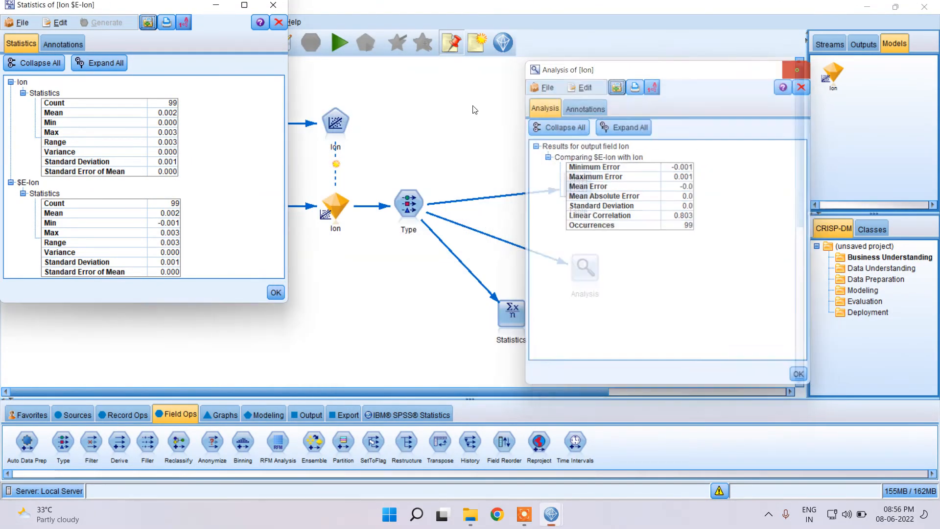
pyautogui.click(273, 5)
# In the Table node's field formats, set the standard decimal places of the Ion field to 6
pyautogui.doubleClick(577, 186)
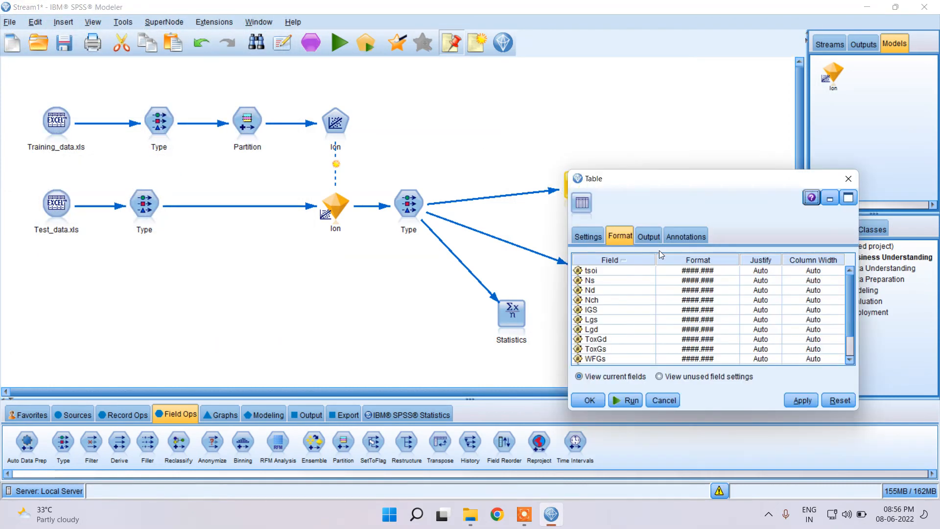
pyautogui.moveTo(700, 177); pyautogui.dragTo(374, 79)
pyautogui.scroll(-1, 427, 206)
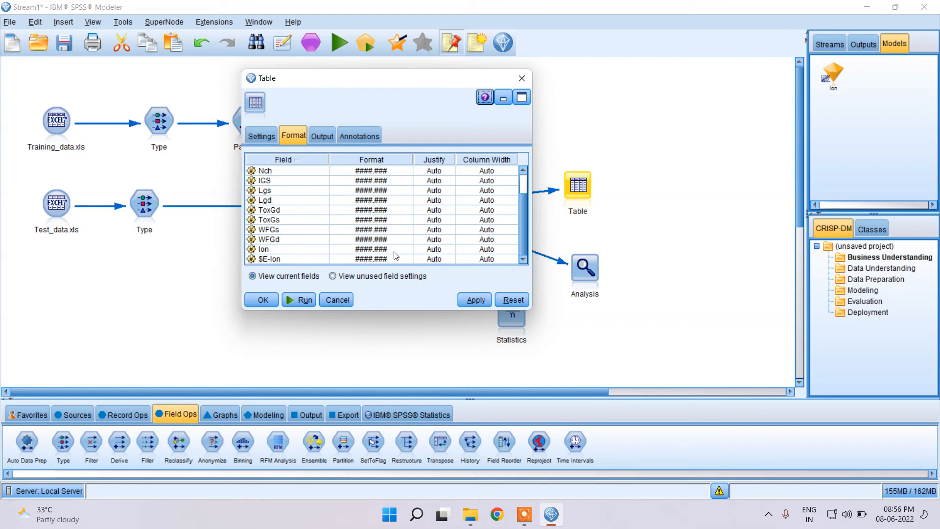
pyautogui.click(435, 251)
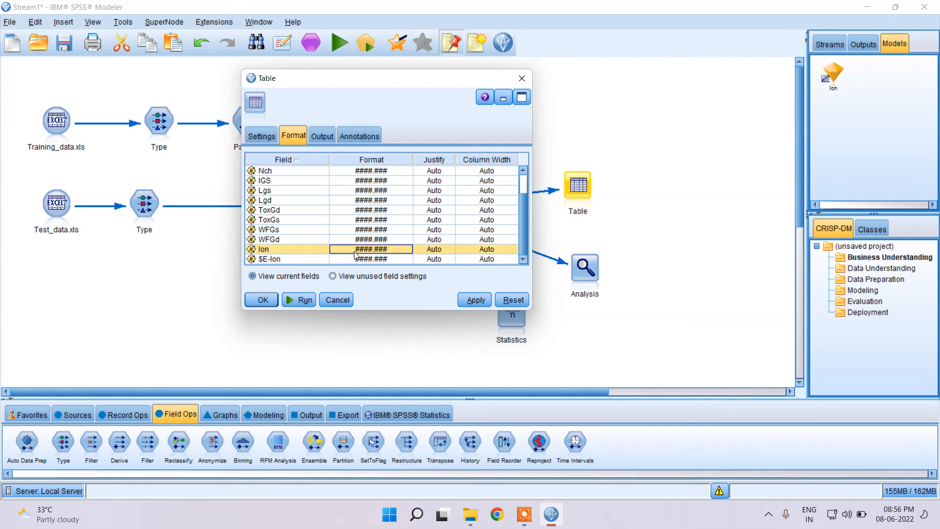
pyautogui.rightClick(354, 251)
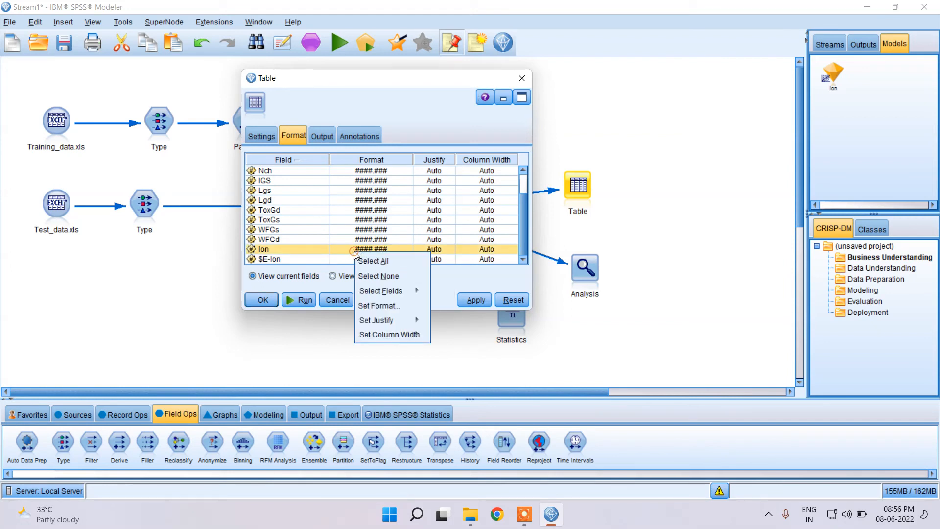
pyautogui.click(392, 307)
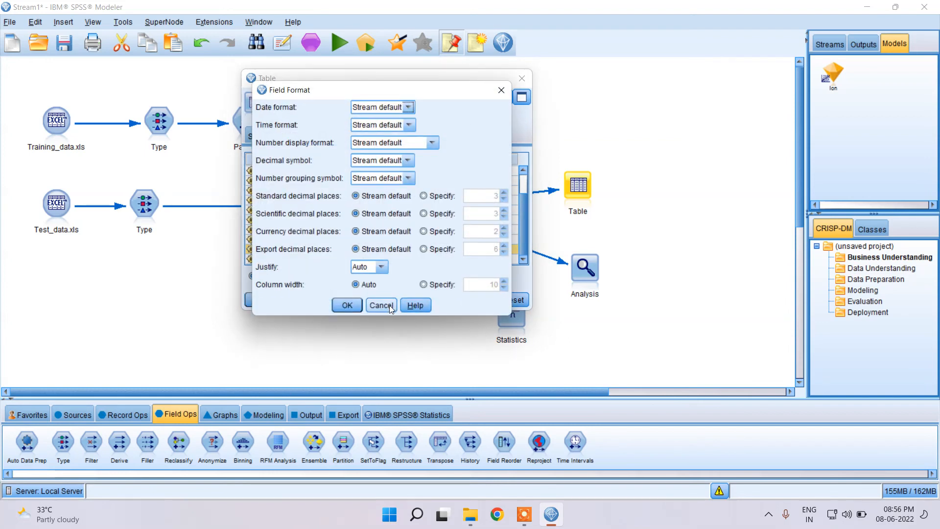
pyautogui.click(423, 196)
pyautogui.doubleClick(504, 194)
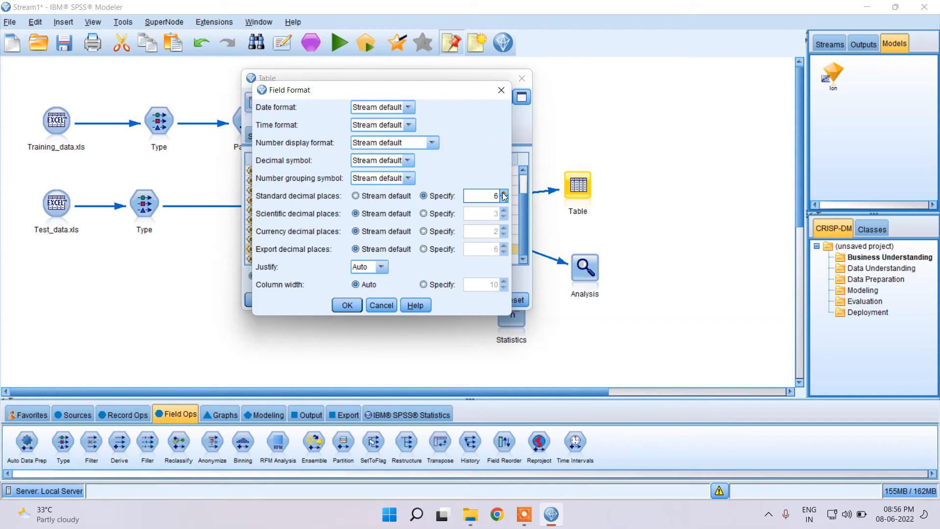
pyautogui.click(346, 305)
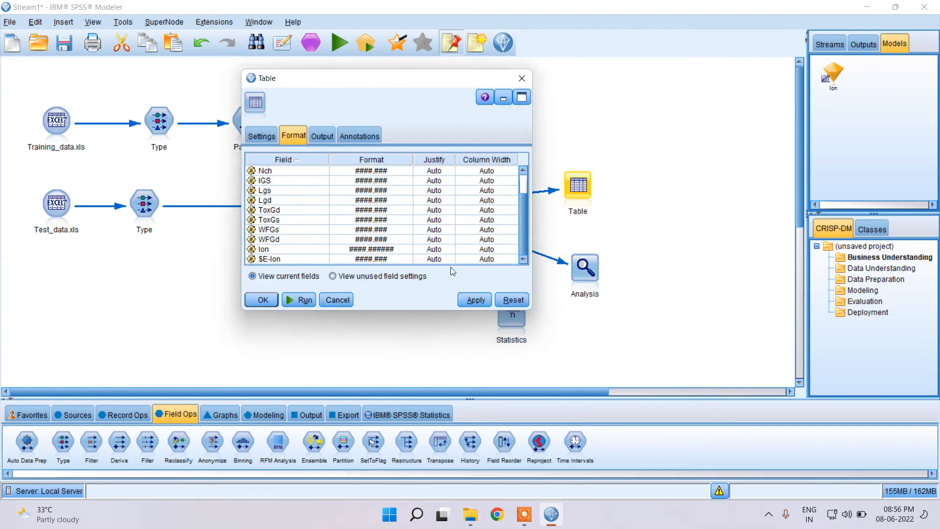
# Set the standard decimal places of the $E-Ion field to 6 as well, and accept the Table node's settings
pyautogui.rightClick(380, 259)
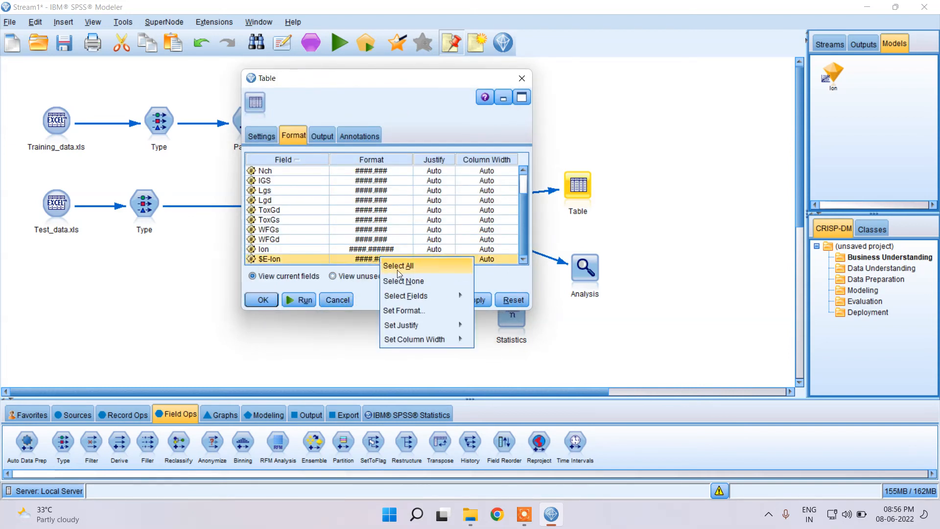
pyautogui.click(415, 311)
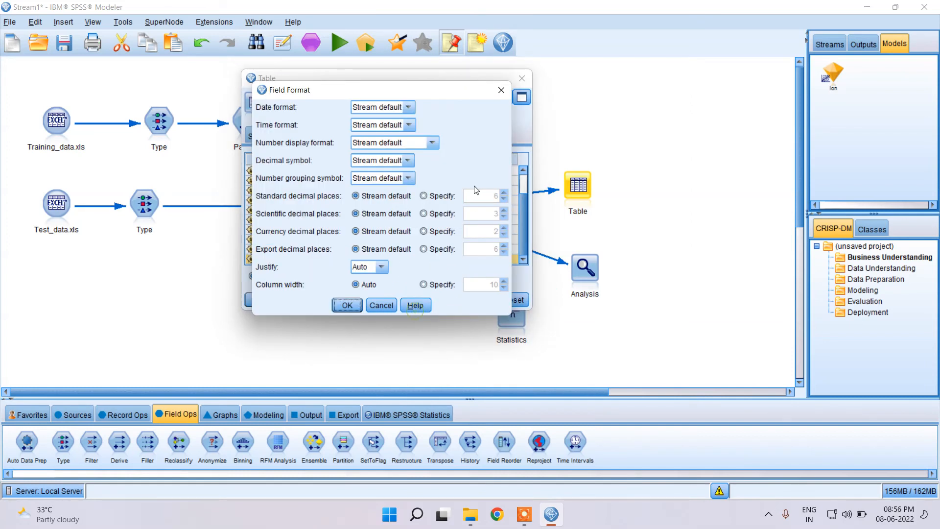
pyautogui.click(424, 196)
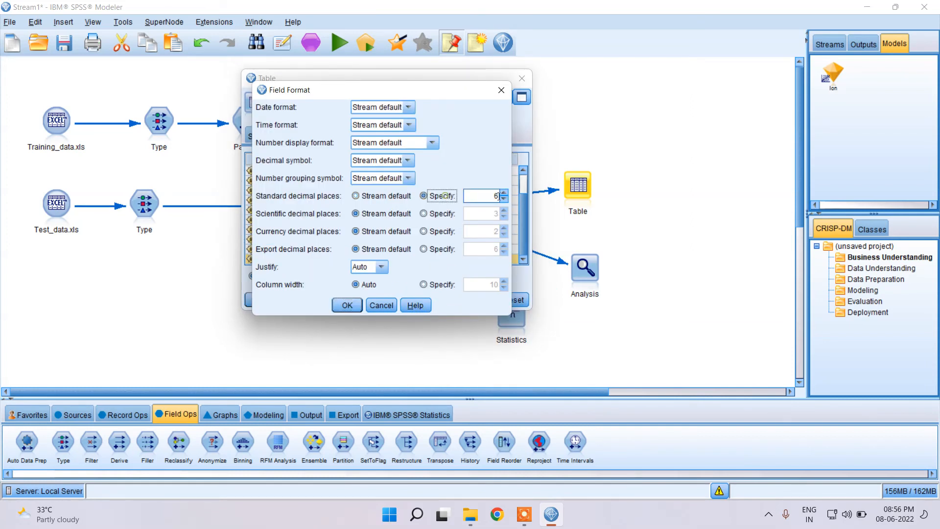
pyautogui.click(348, 305)
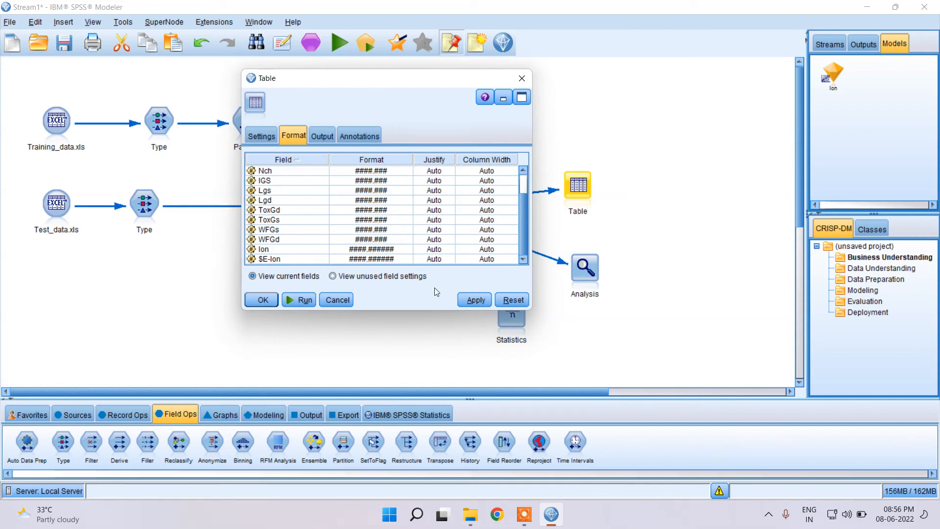
pyautogui.click(484, 304)
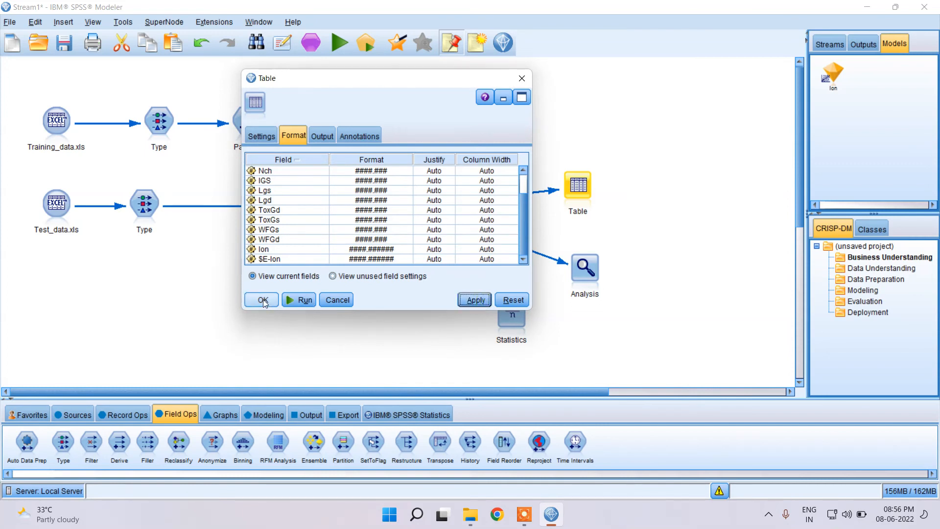
pyautogui.click(264, 299)
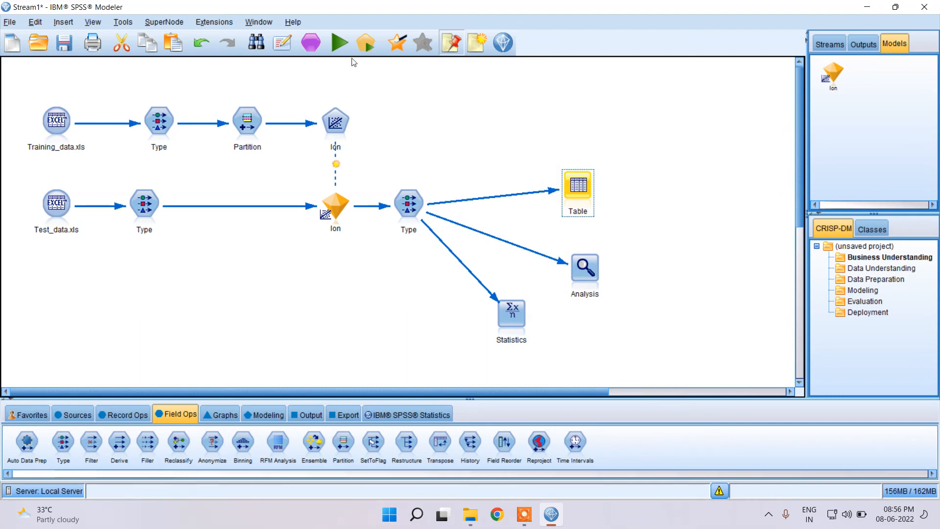
# Run the stream again, compare the Ion and $E-Ion values in the maximized table output, and close it
pyautogui.click(342, 46)
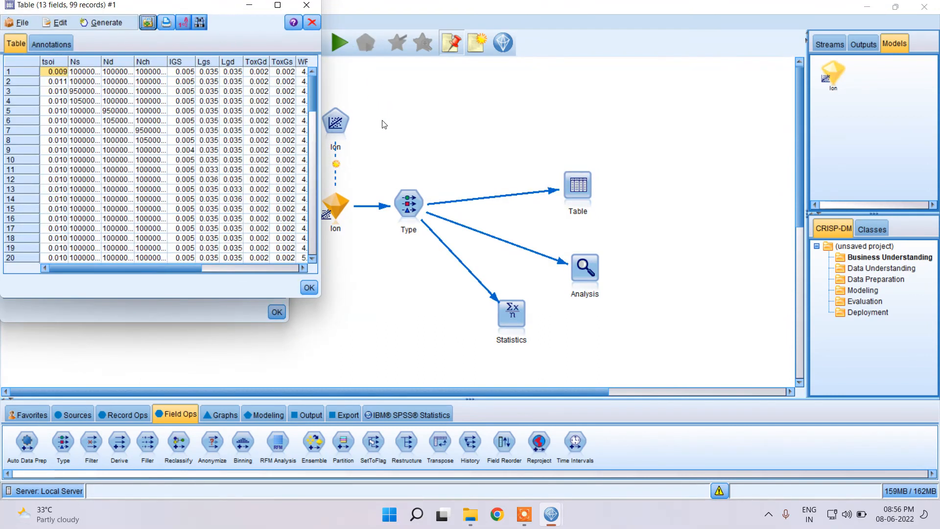
pyautogui.click(277, 5)
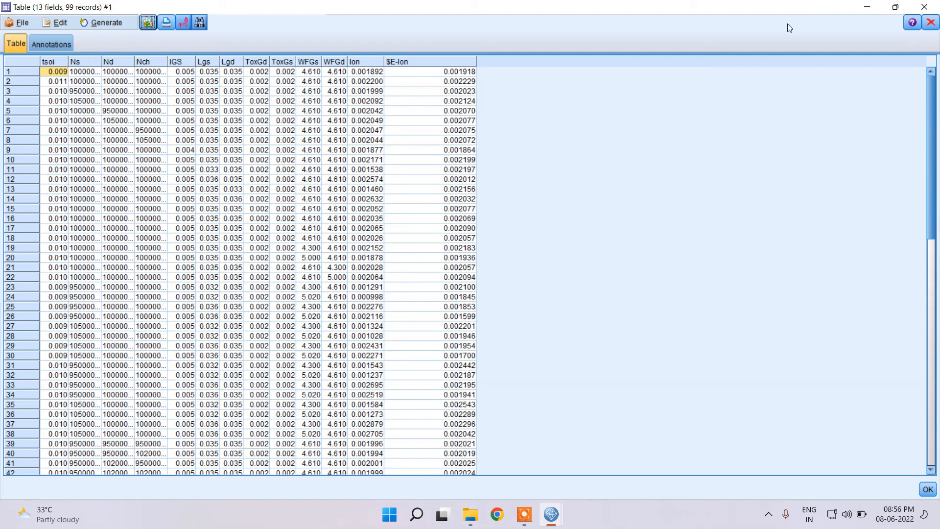
pyautogui.click(924, 10)
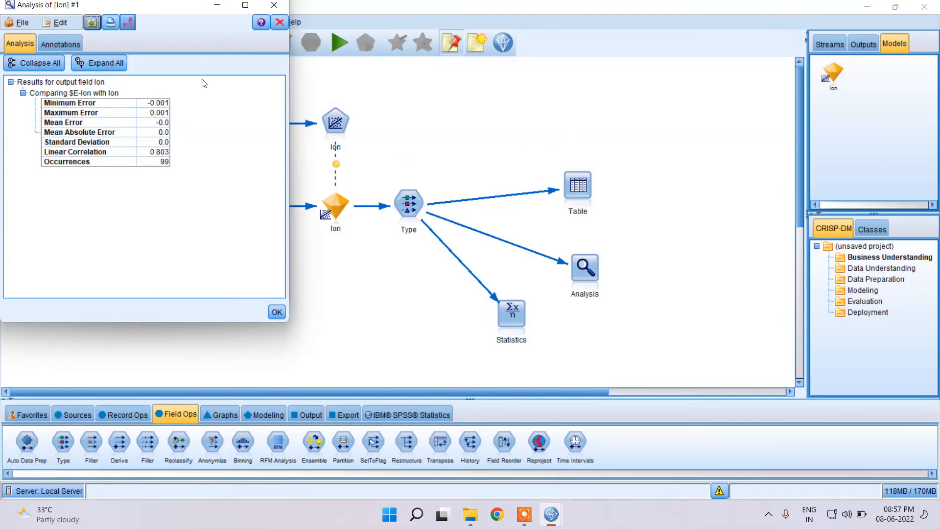
# Examine the error and correlation figures in the analysis output and the Ion and $E-Ion statistics, closing both outputs
pyautogui.moveTo(184, 16); pyautogui.dragTo(313, 49)
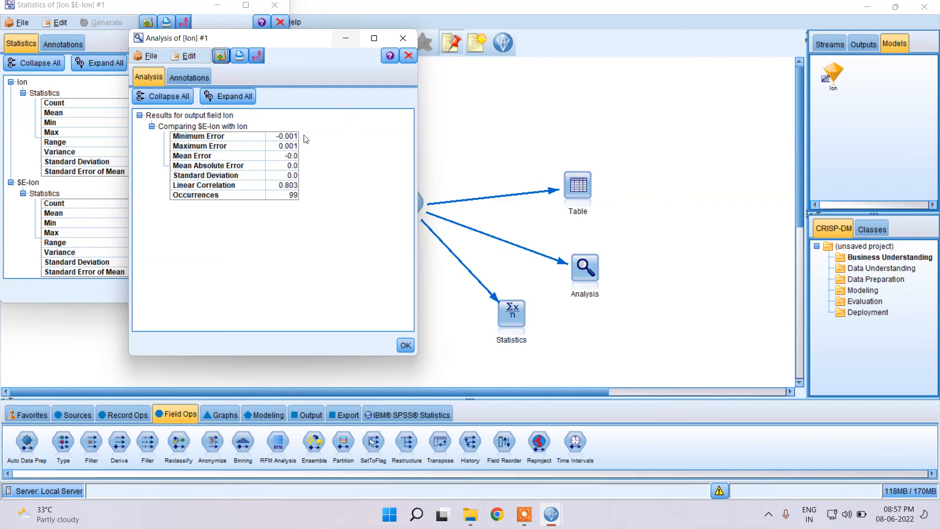
pyautogui.click(406, 40)
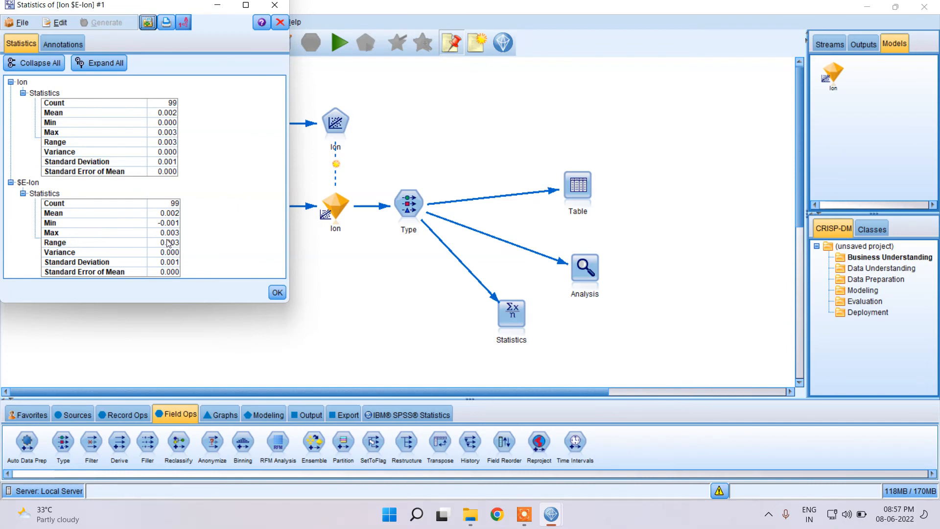
pyautogui.click(275, 6)
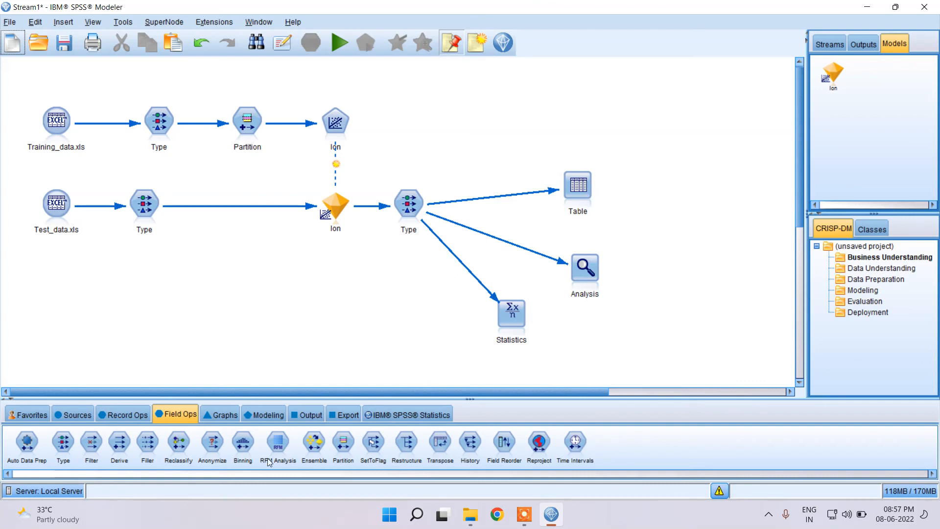
# Place an unconnected Excel export node above the link between the post-nugget Type node and the Table node, undoing the misplaced first insertion
pyautogui.click(342, 415)
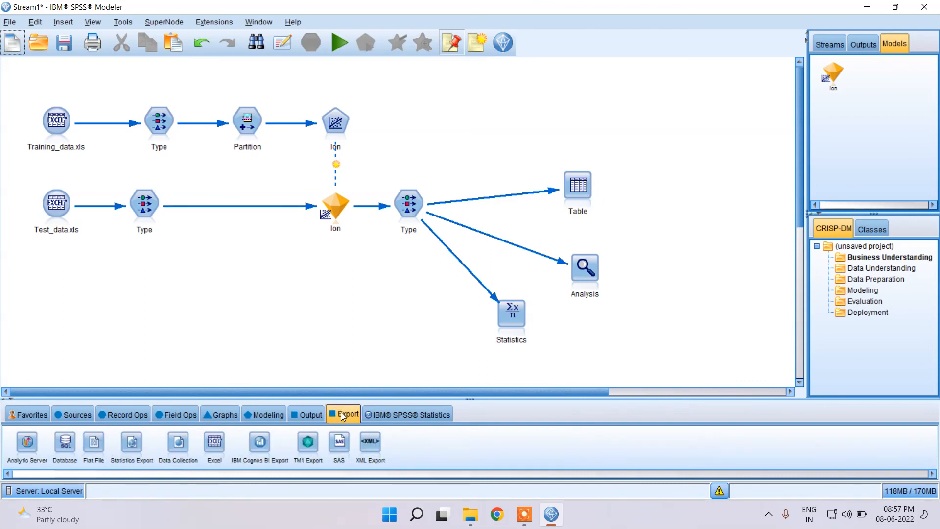
pyautogui.doubleClick(218, 445)
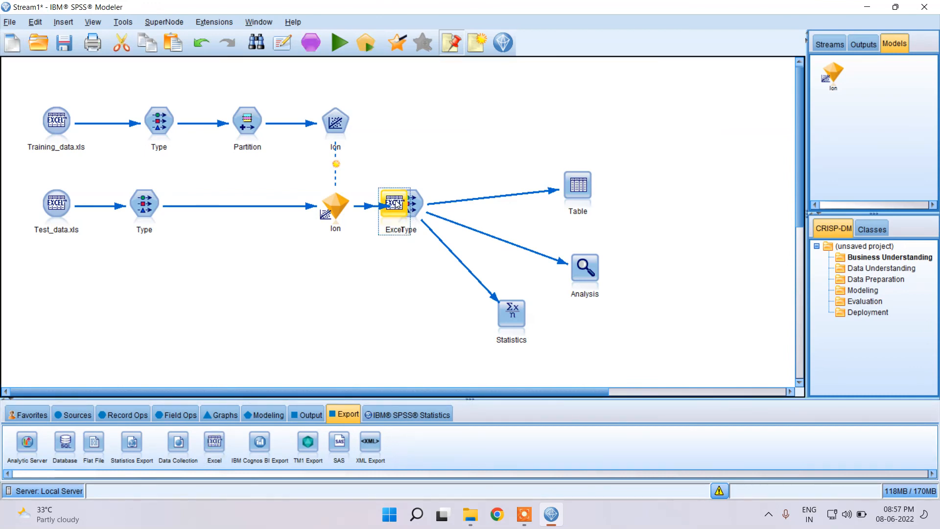
pyautogui.hotkey('ctrl', 'z')
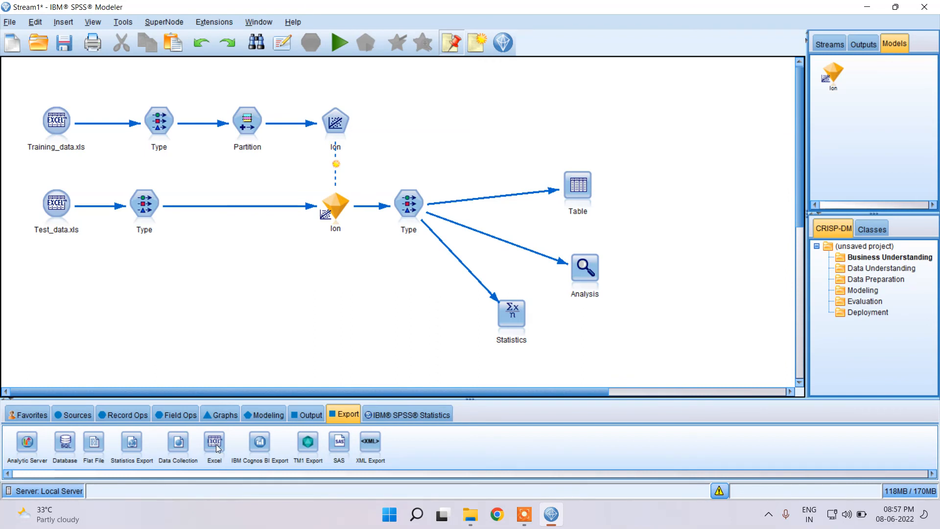
pyautogui.moveTo(219, 448); pyautogui.dragTo(604, 147)
pyautogui.moveTo(486, 153); pyautogui.dragTo(489, 153)
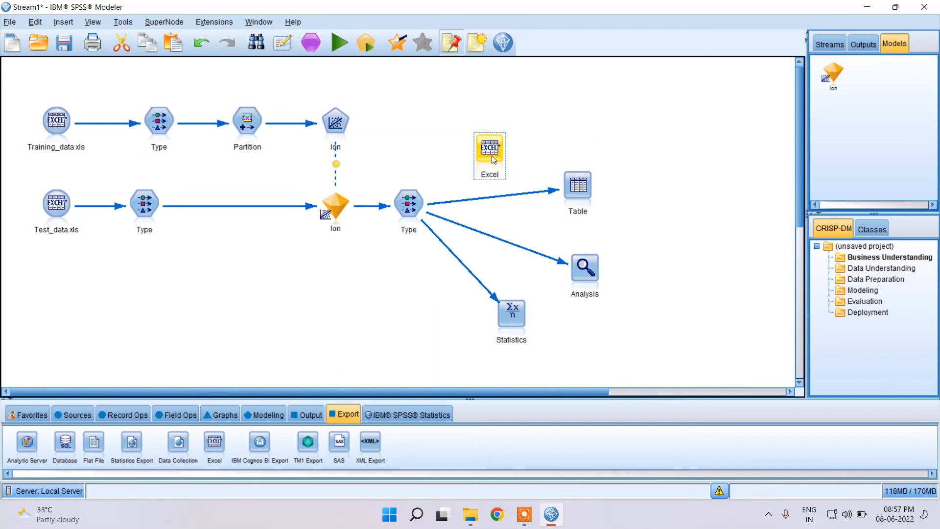
# Connect the post-nugget Type node to the Excel export node
pyautogui.click(411, 199)
pyautogui.rightClick(410, 198)
pyautogui.click(443, 218)
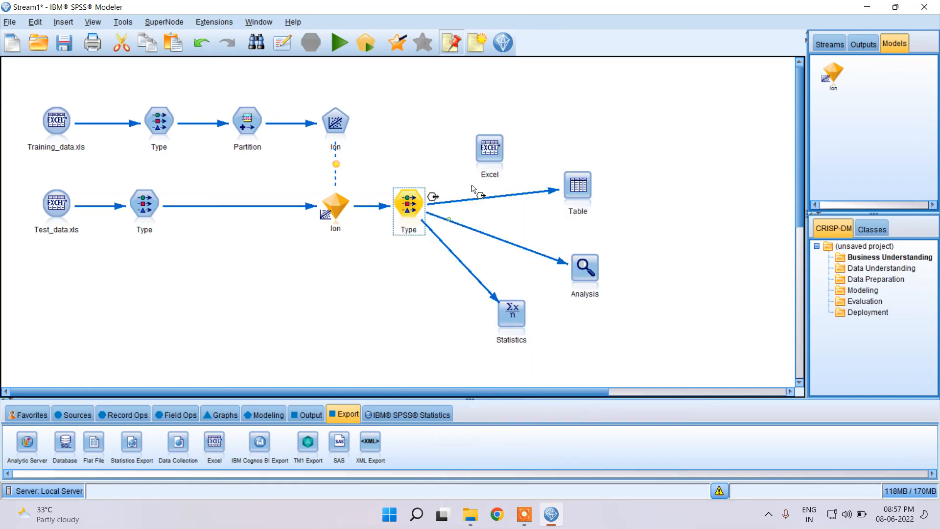
pyautogui.click(487, 157)
# Open the Excel export node's settings and set the file type to Excel 97-2003 (*.xls)
pyautogui.doubleClick(491, 147)
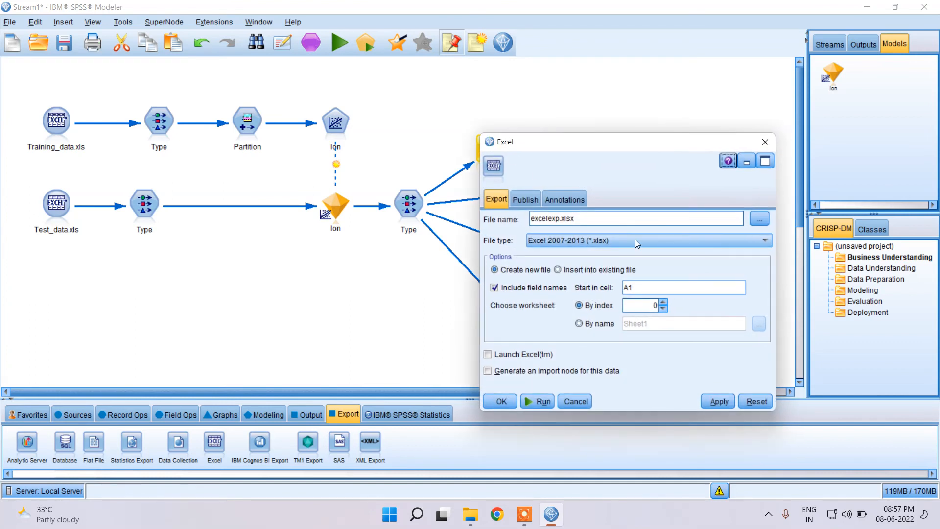
pyautogui.click(601, 241)
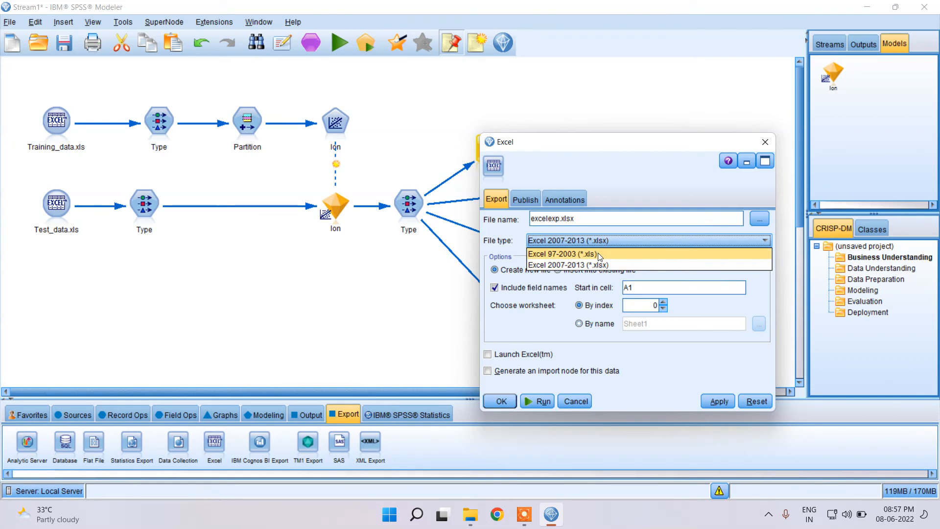
pyautogui.click(600, 254)
# Browse for the export file's location and go to the SPSS Demo folder on the Desktop
pyautogui.click(759, 218)
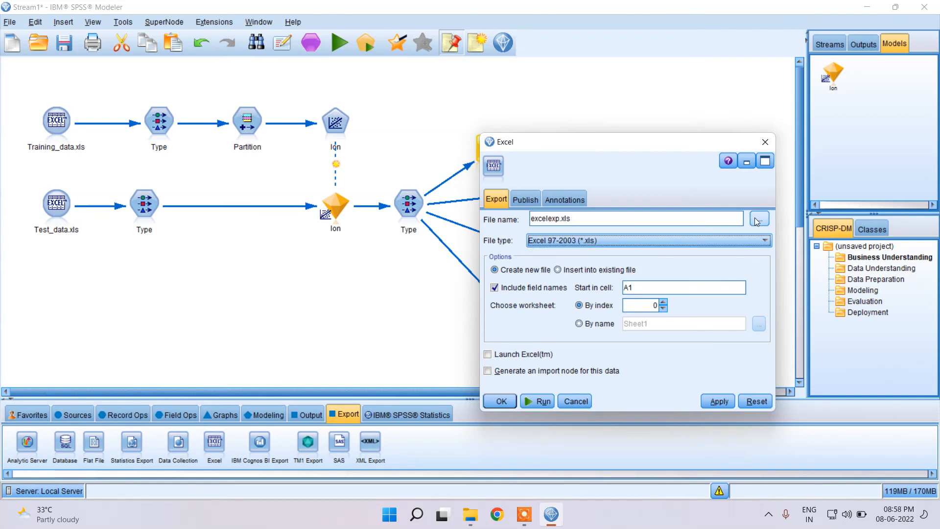
pyautogui.click(724, 70)
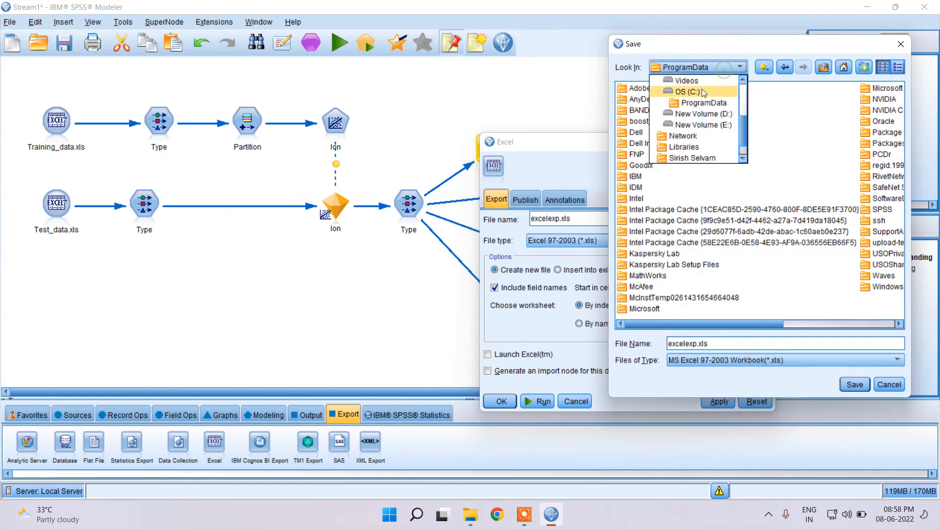
pyautogui.click(700, 93)
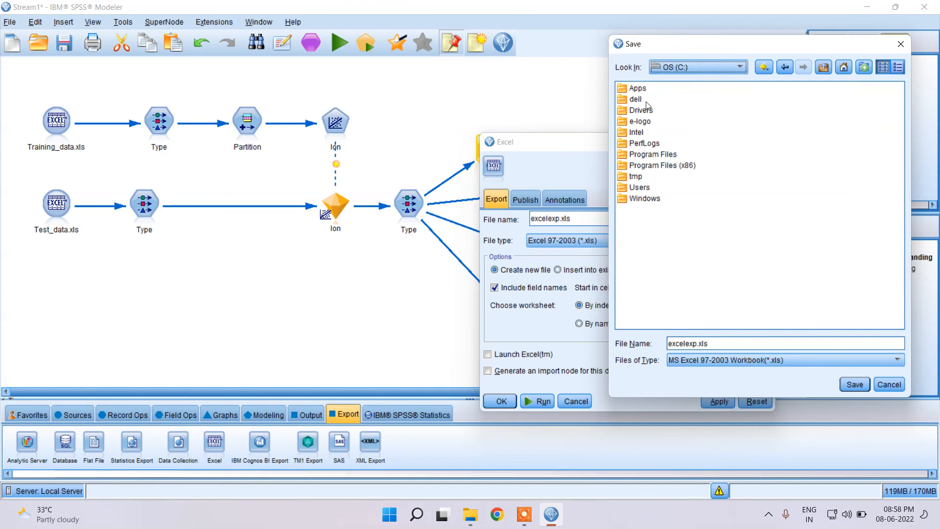
pyautogui.click(716, 71)
pyautogui.click(684, 93)
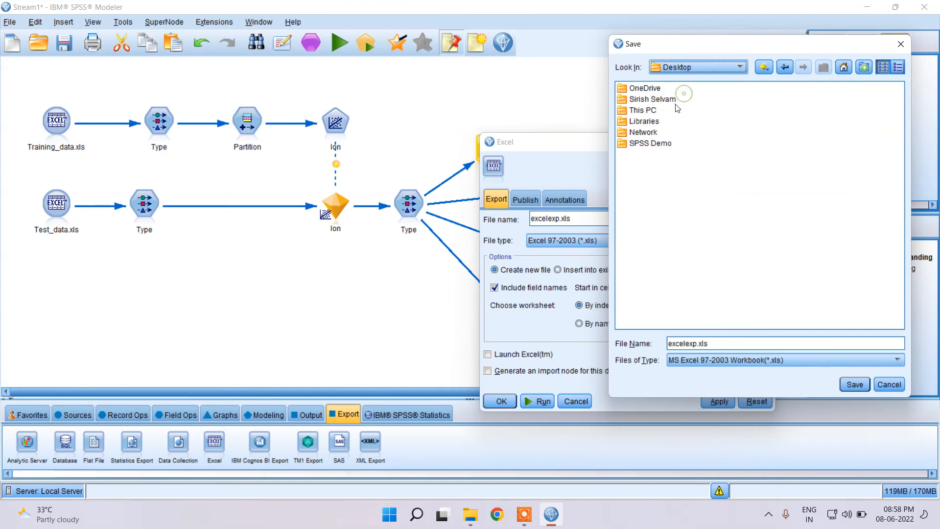
pyautogui.doubleClick(655, 142)
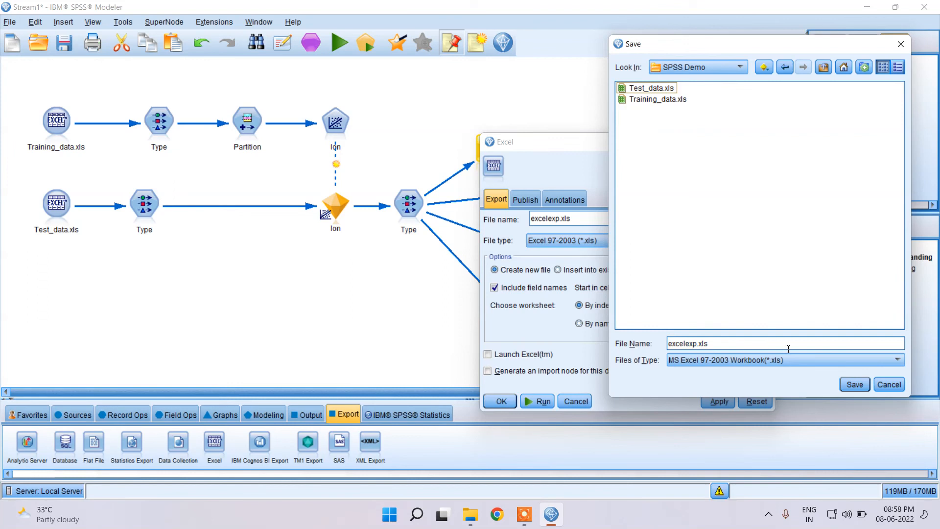
# Name the export file output.xls, save that path, and accept the Excel node's settings
pyautogui.click(723, 344)
pyautogui.press('BackSpace')
pyautogui.press('BackSpace')
pyautogui.press('BackSpace')
pyautogui.press('BackSpace')
pyautogui.press('BackSpace')
pyautogui.press('BackSpace')
pyautogui.press('BackSpace')
pyautogui.press('BackSpace')
pyautogui.press('BackSpace')
pyautogui.press('BackSpace')
pyautogui.click(854, 385)
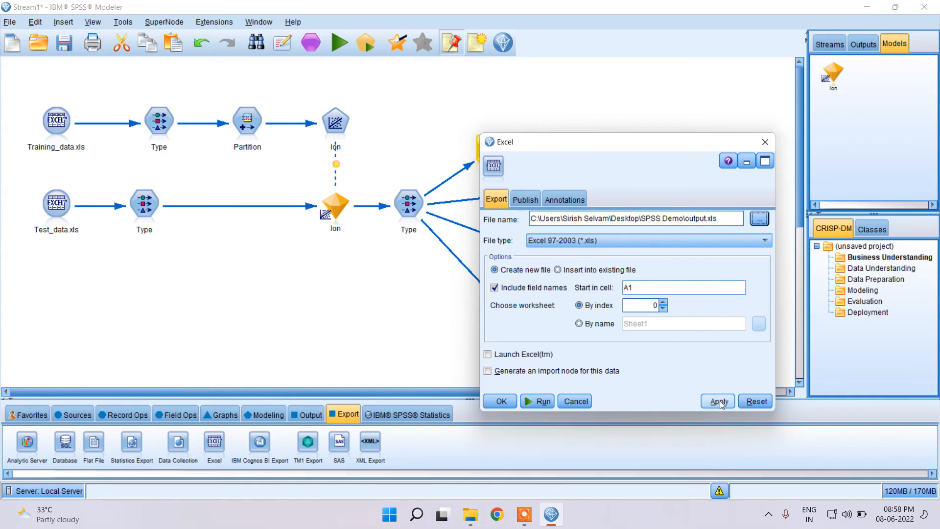
pyautogui.click(501, 401)
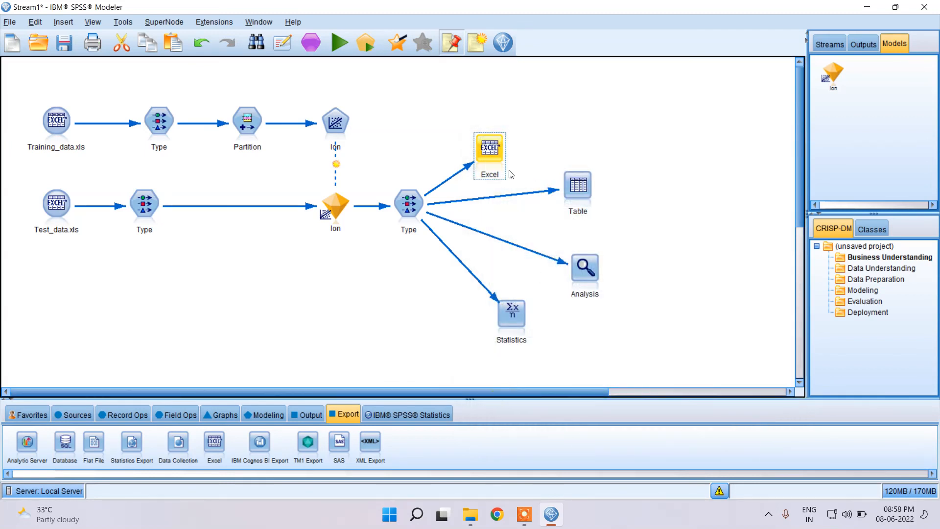
# Reposition the Excel export node above the Table node, farther from the Type node
pyautogui.doubleClick(500, 153)
pyautogui.click(771, 140)
pyautogui.moveTo(501, 156); pyautogui.dragTo(562, 118)
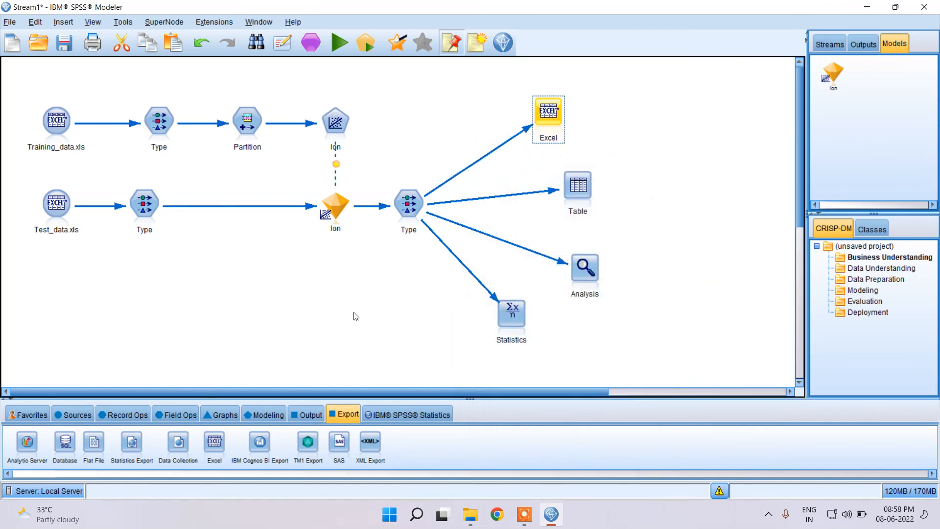
# Add a Graphboard node below the post-nugget Type node and connect the Type node to it
pyautogui.click(202, 419)
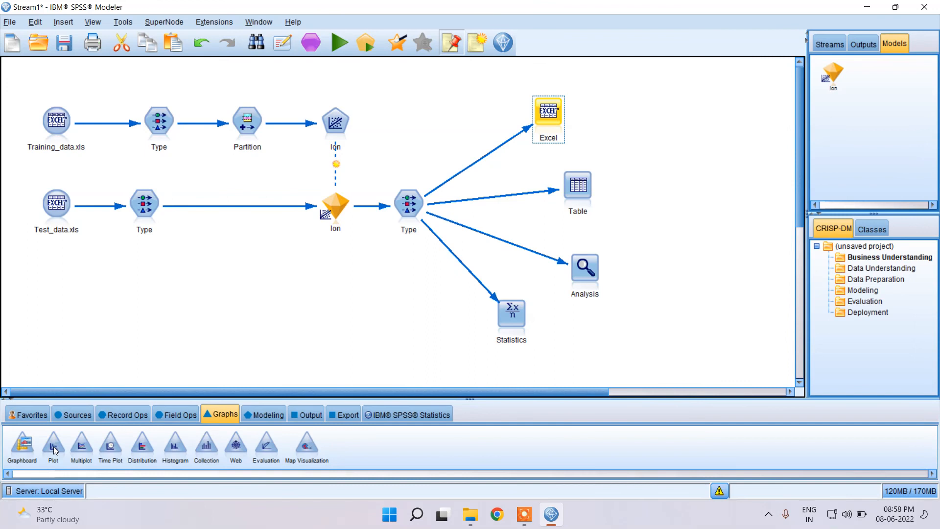
pyautogui.click(20, 446)
pyautogui.click(392, 300)
pyautogui.rightClick(407, 201)
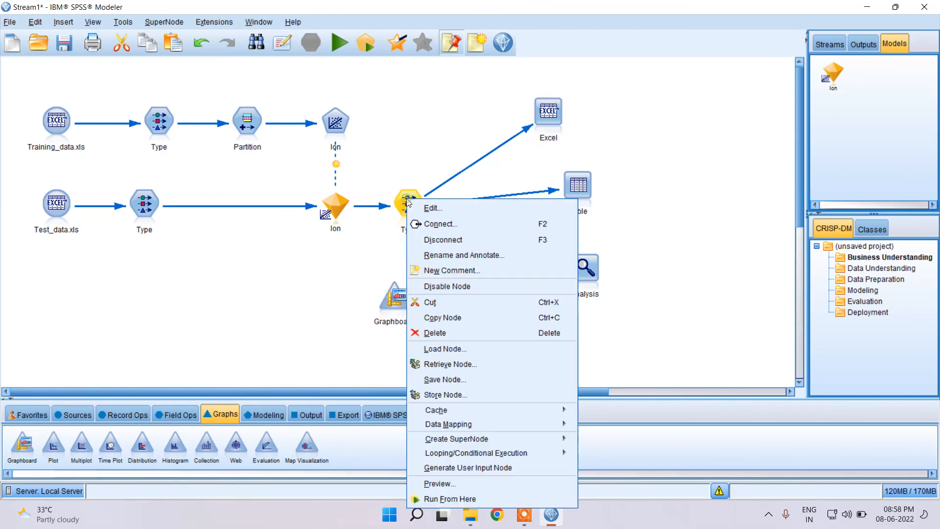
pyautogui.click(440, 224)
pyautogui.click(394, 299)
# Configure the Graphboard node as a Scatterplot of the Ion and $E-Ion fields and accept the settings
pyautogui.doubleClick(397, 307)
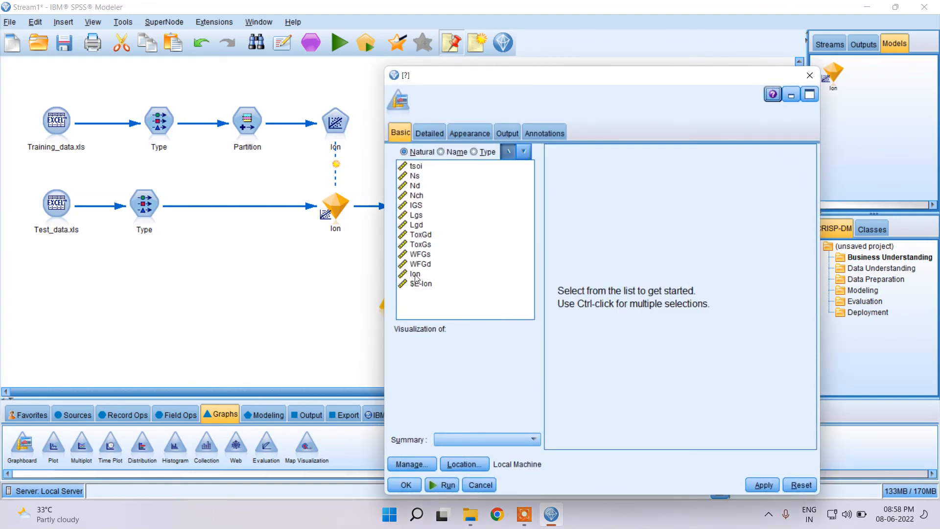
pyautogui.click(429, 133)
pyautogui.click(508, 134)
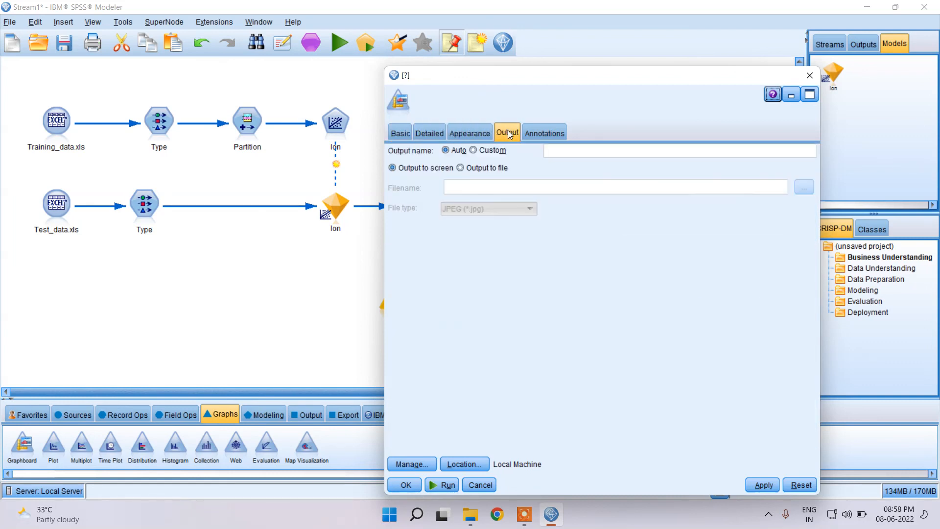
pyautogui.click(400, 133)
pyautogui.click(416, 276)
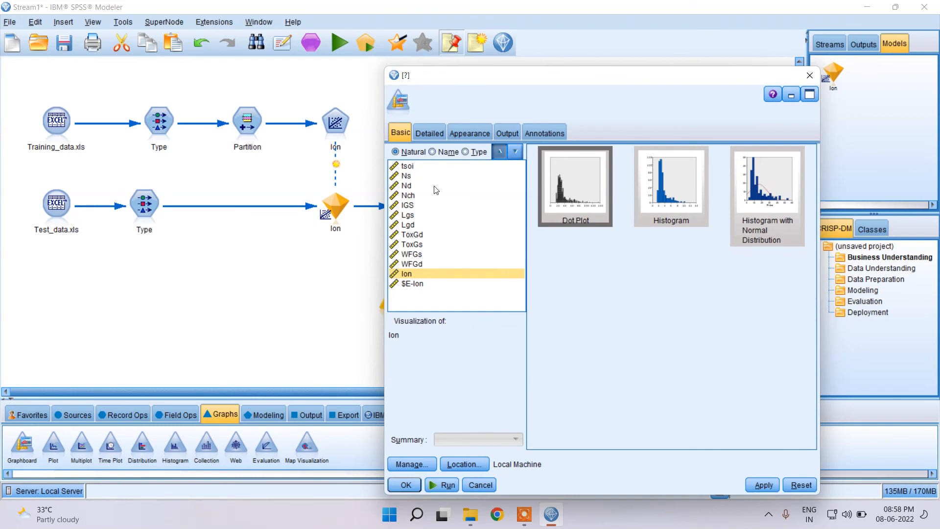
pyautogui.keyDown('ctrl'); pyautogui.click(412, 283); pyautogui.keyUp('ctrl')
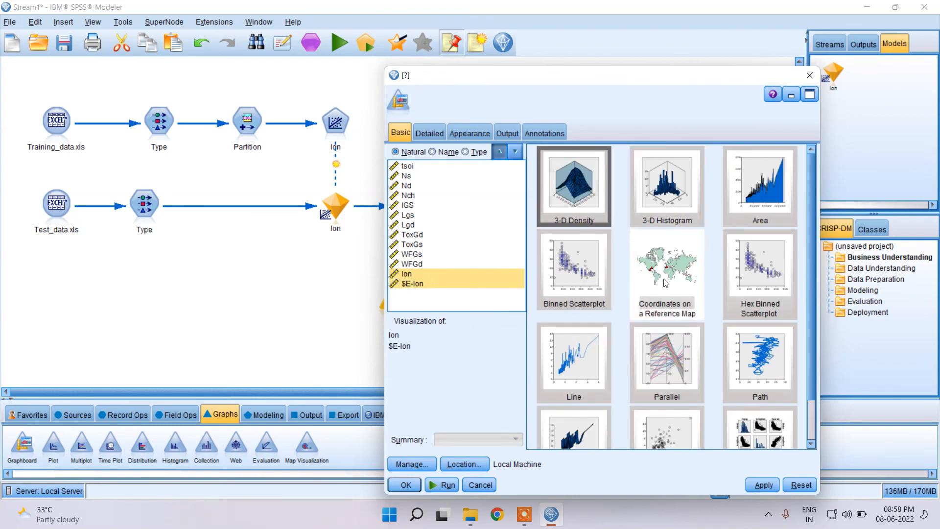
pyautogui.scroll(-2, 711, 258)
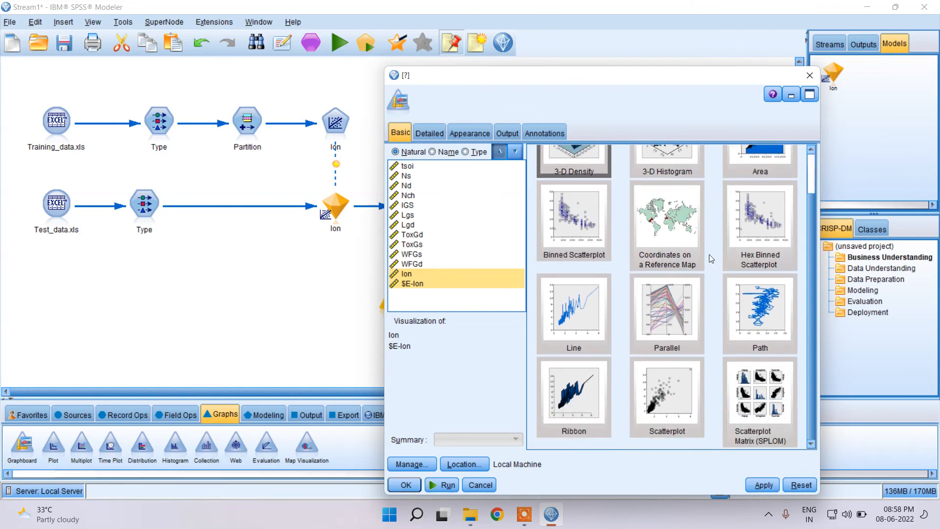
pyautogui.click(692, 381)
pyautogui.scroll(1, 724, 440)
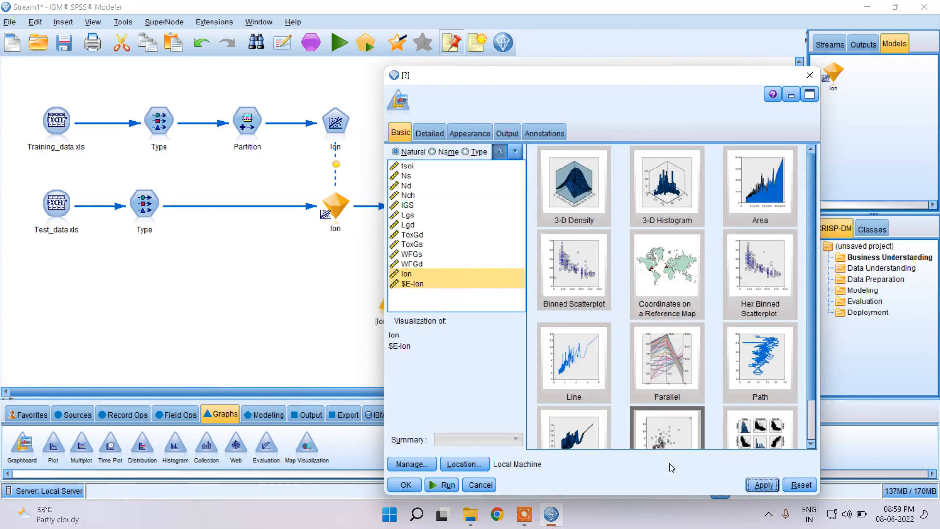
pyautogui.click(408, 491)
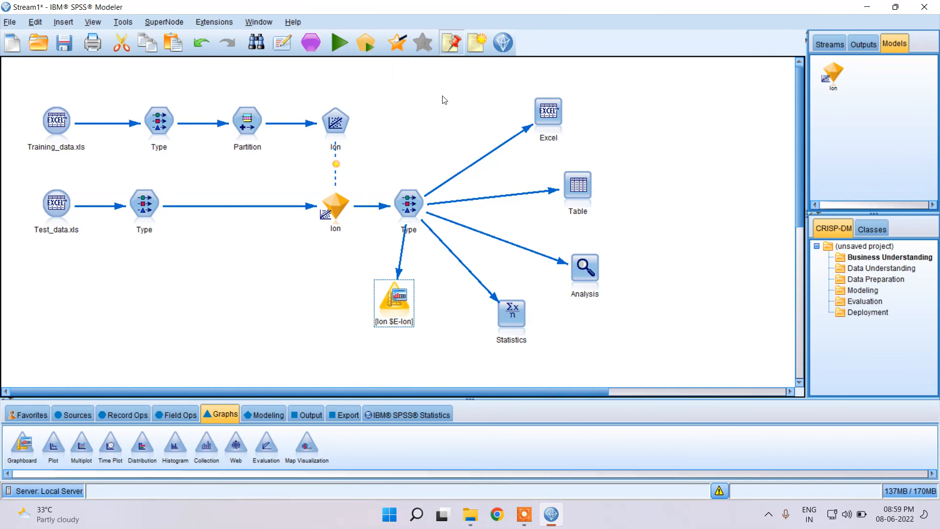
# Run the whole stream, examine the maximized Ion versus $E-Ion scatterplot, and close all output windows
pyautogui.click(339, 43)
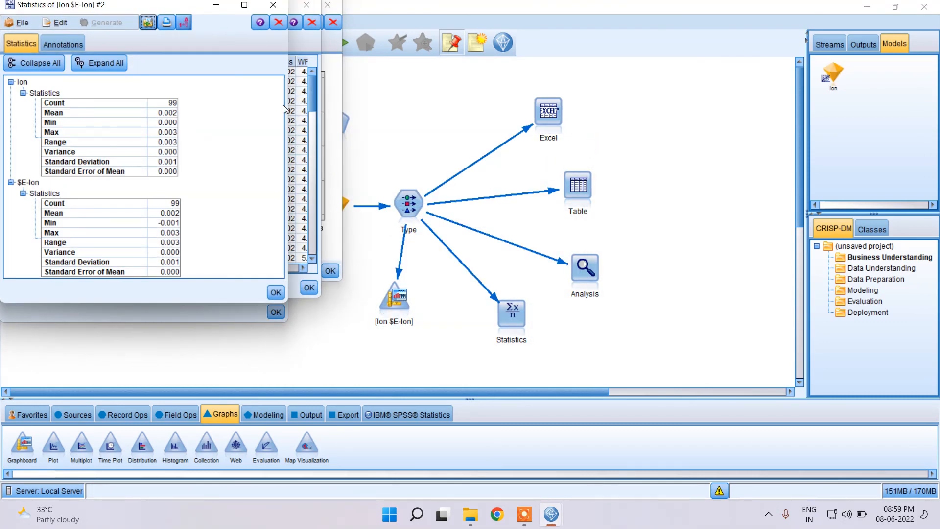
pyautogui.moveTo(167, 13); pyautogui.dragTo(221, 140)
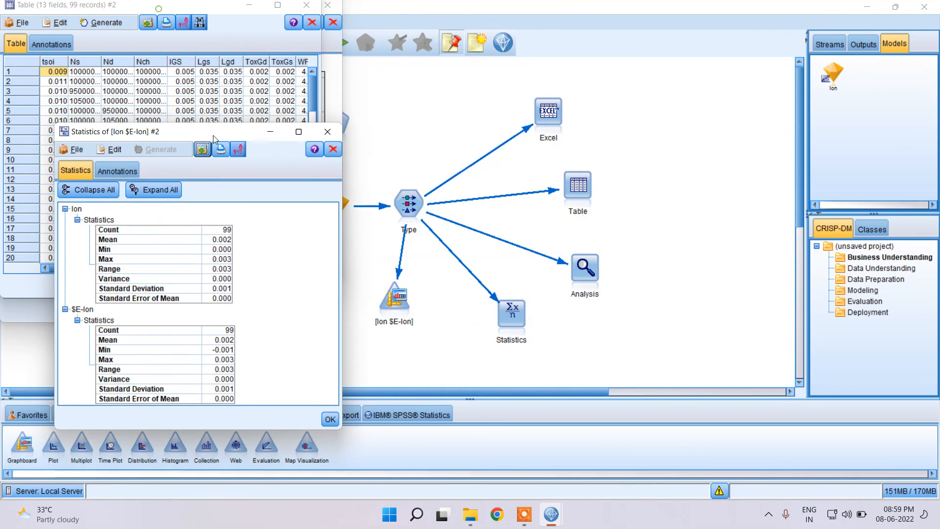
pyautogui.click(326, 131)
pyautogui.click(307, 5)
pyautogui.click(298, 5)
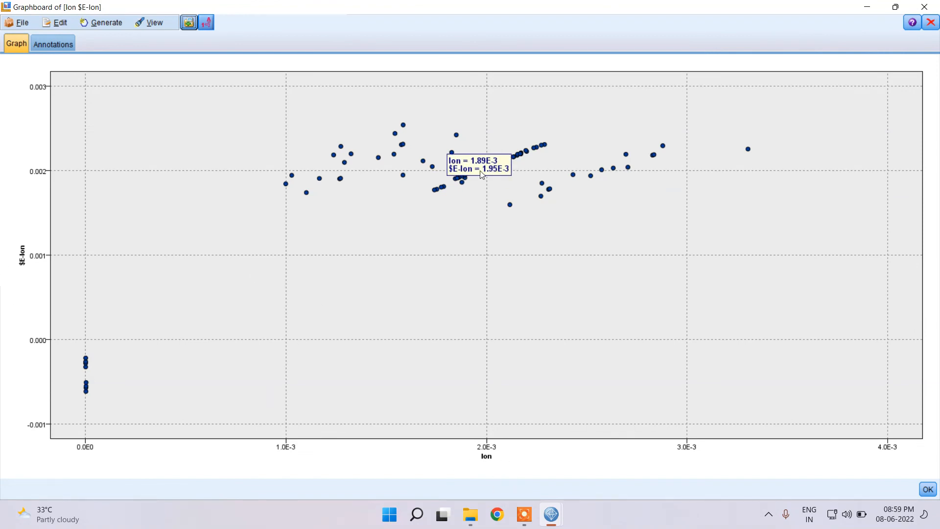
pyautogui.click(924, 6)
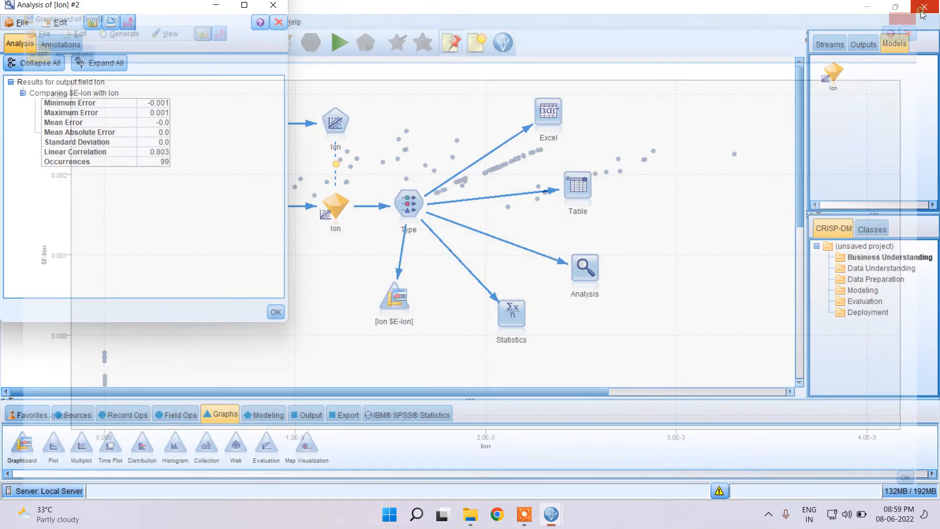
pyautogui.click(274, 6)
# Run only the Graphboard node, examine its Ion versus $E-Ion scatterplot maximized, and close it
pyautogui.click(399, 299)
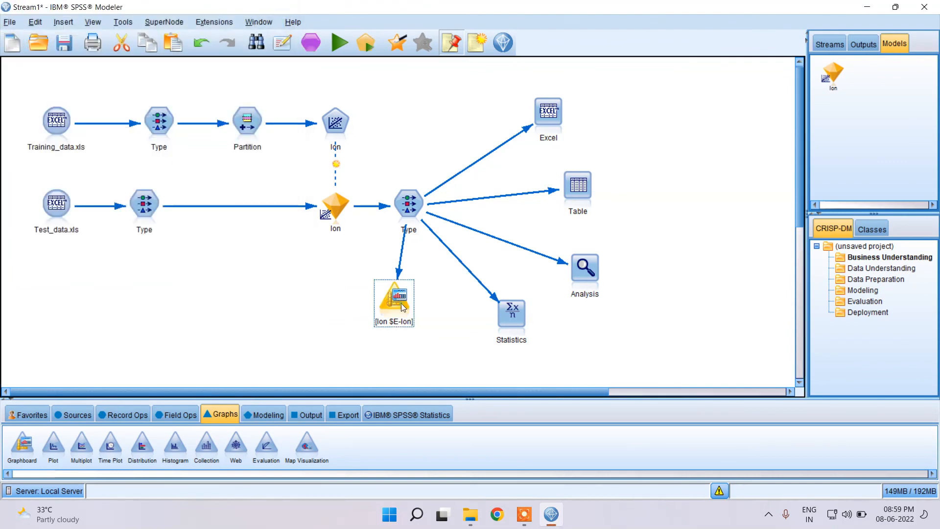
pyautogui.click(364, 50)
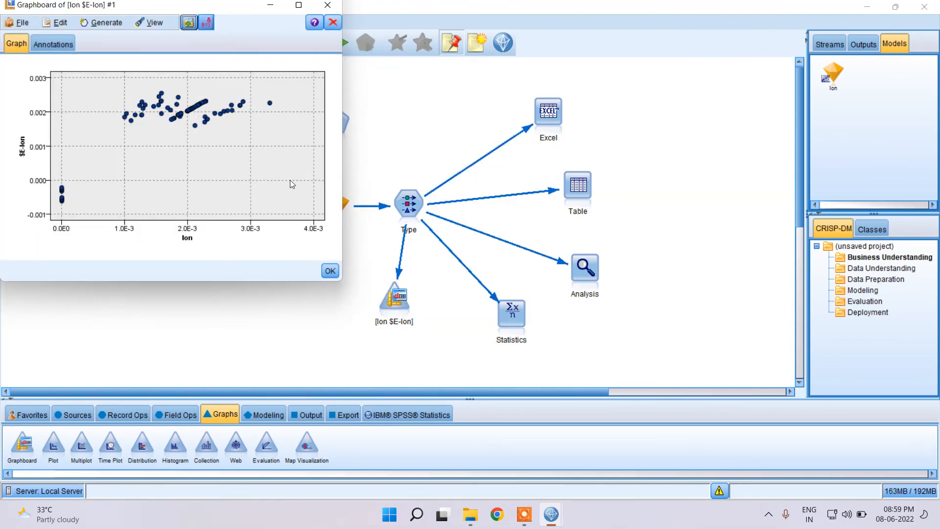
pyautogui.click(299, 5)
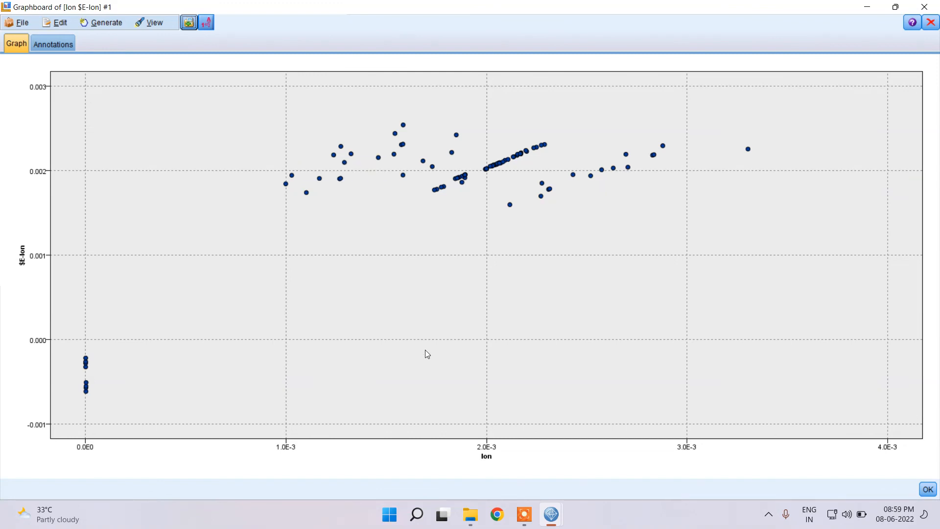
pyautogui.click(923, 7)
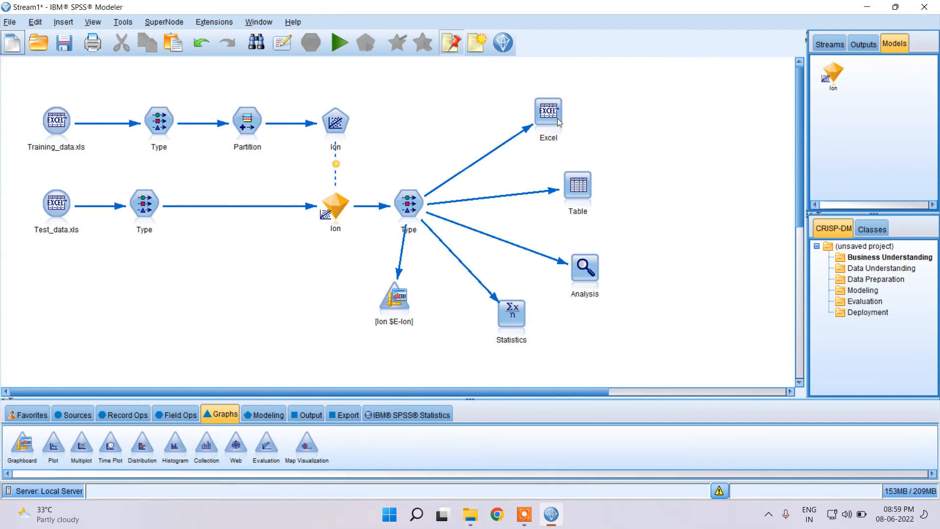
# Switch to the SPSS Demo folder, open output.xls in Excel, and compare the exported Ion and $E-Ion columns
pyautogui.click(866, 8)
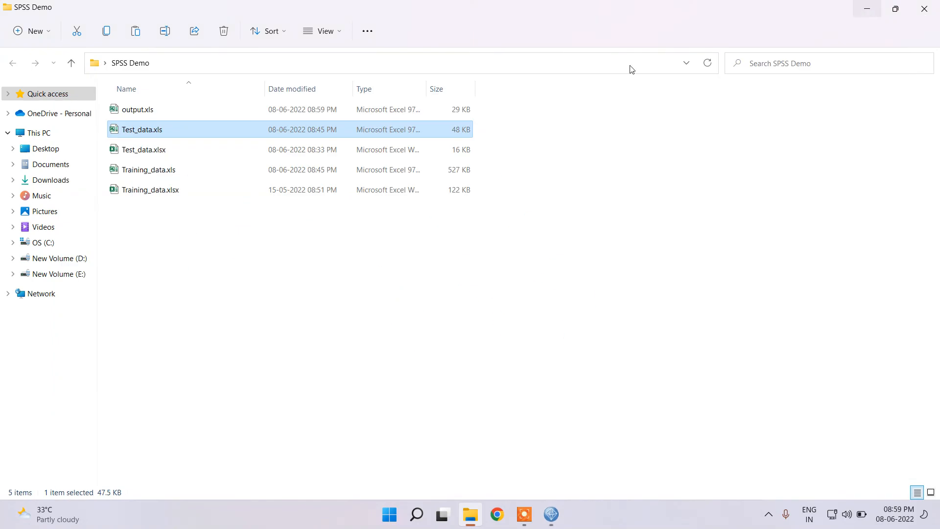
pyautogui.doubleClick(149, 115)
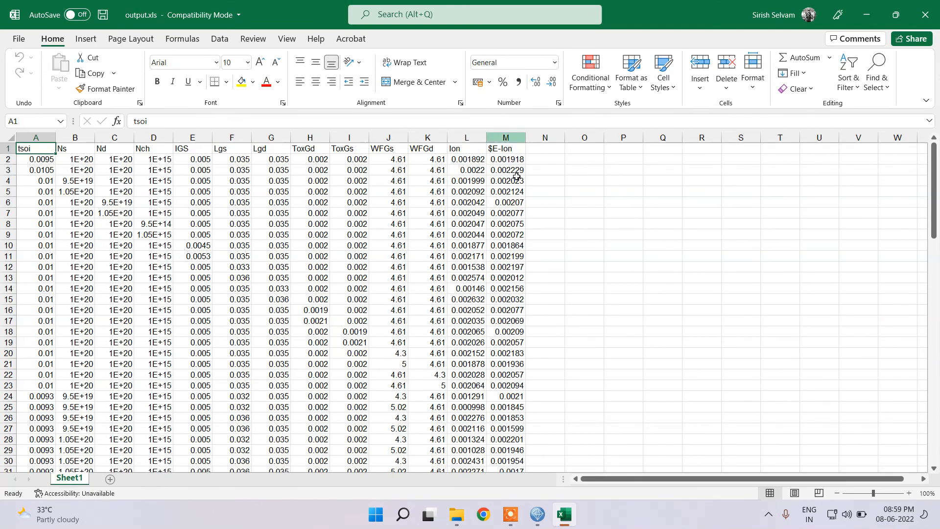
pyautogui.scroll(-20, 506, 161)
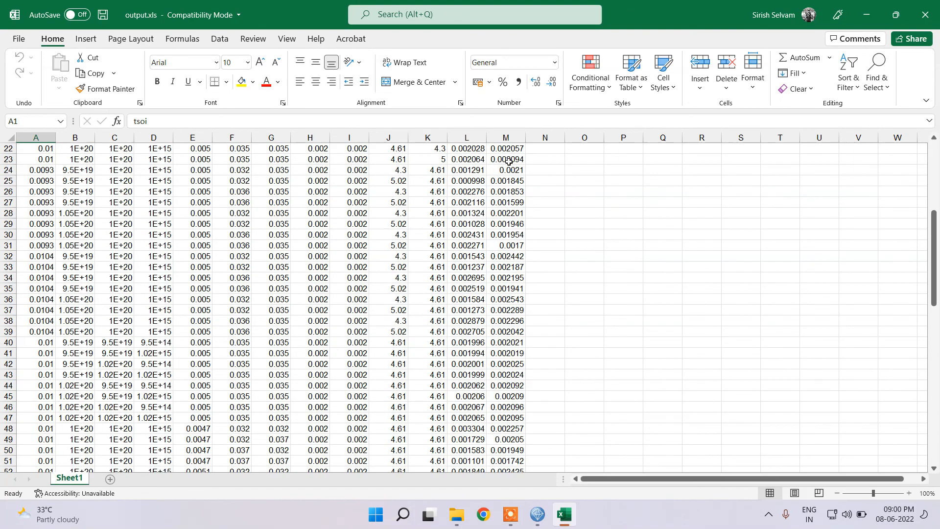
pyautogui.scroll(20, 512, 185)
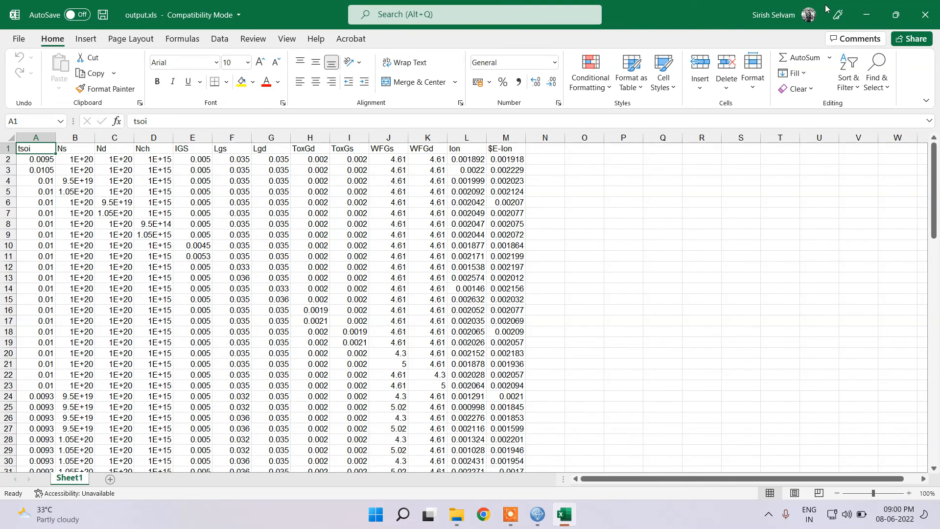
pyautogui.click(867, 15)
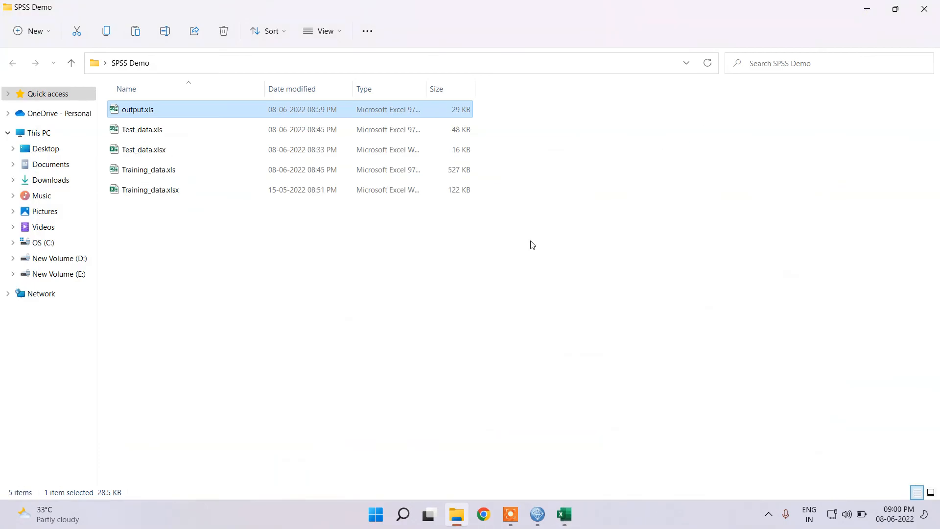
pyautogui.click(537, 514)
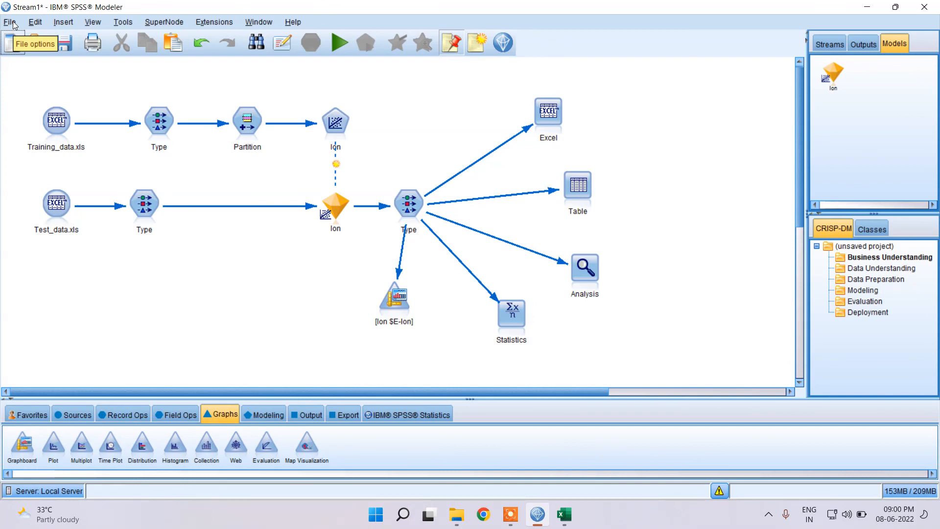
pyautogui.click(457, 514)
pyautogui.click(511, 515)
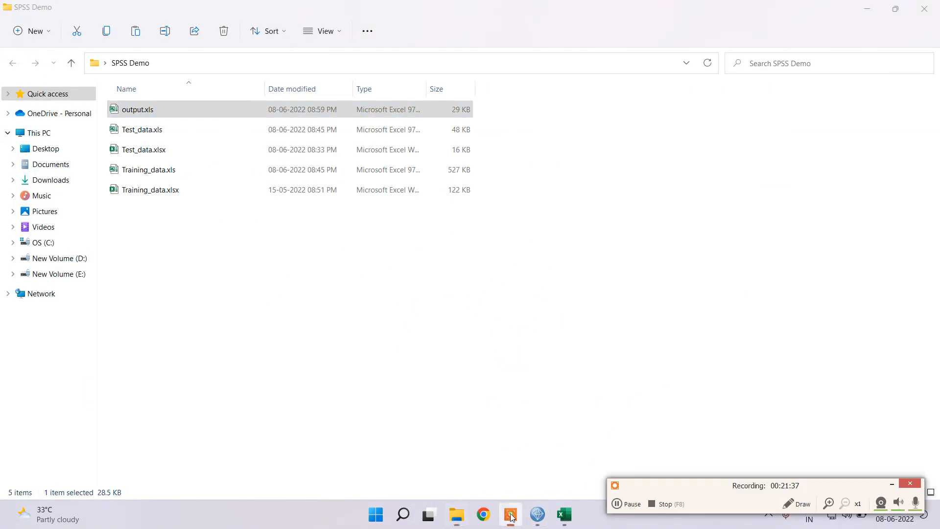